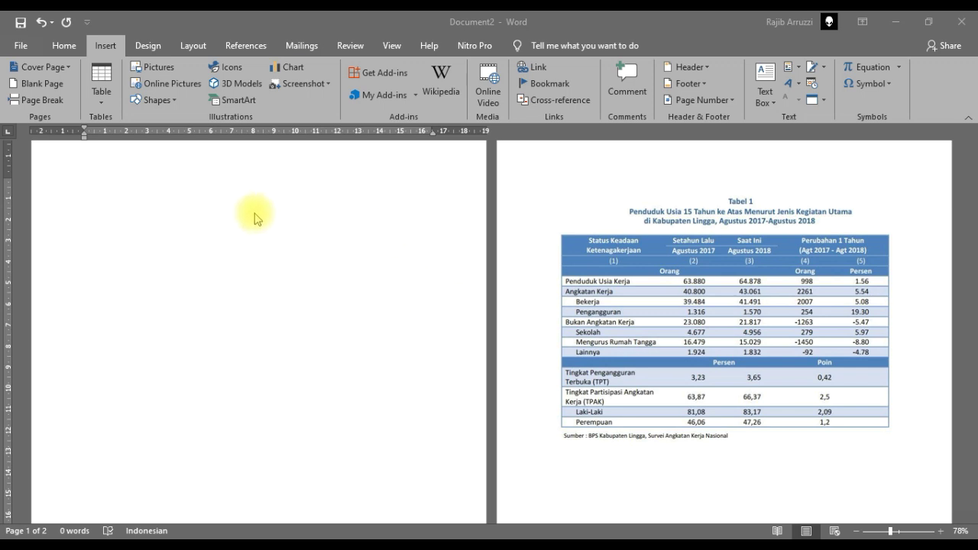
pyautogui.click(289, 243)
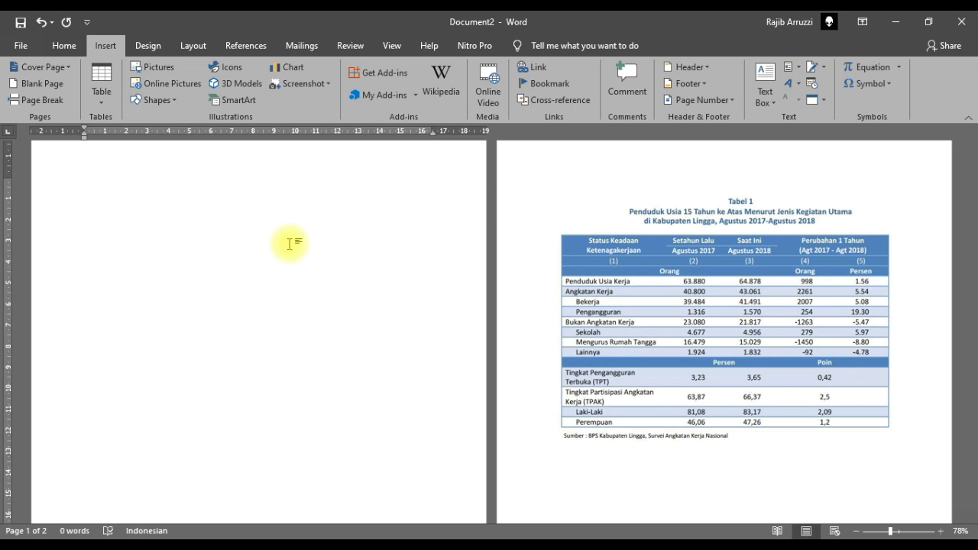
pyautogui.doubleClick(195, 201)
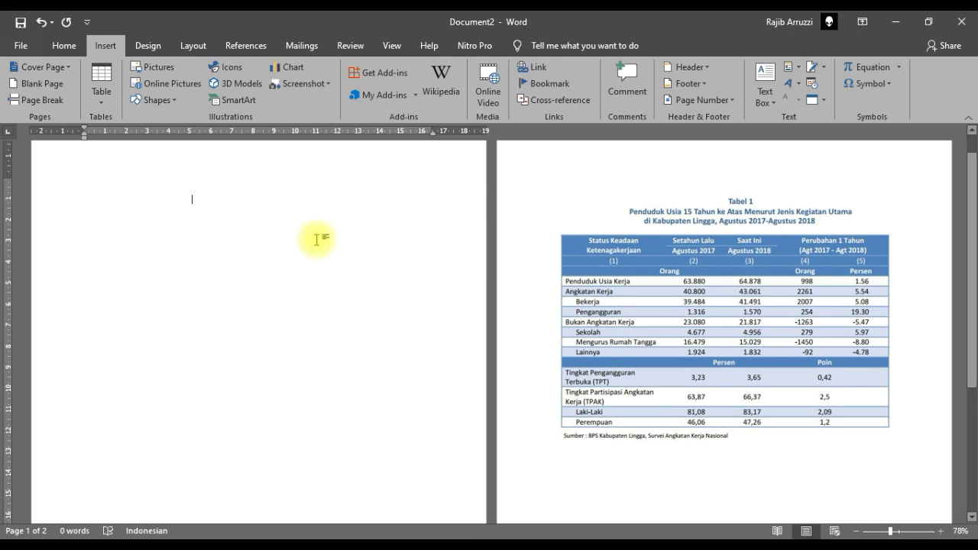
pyautogui.click(103, 107)
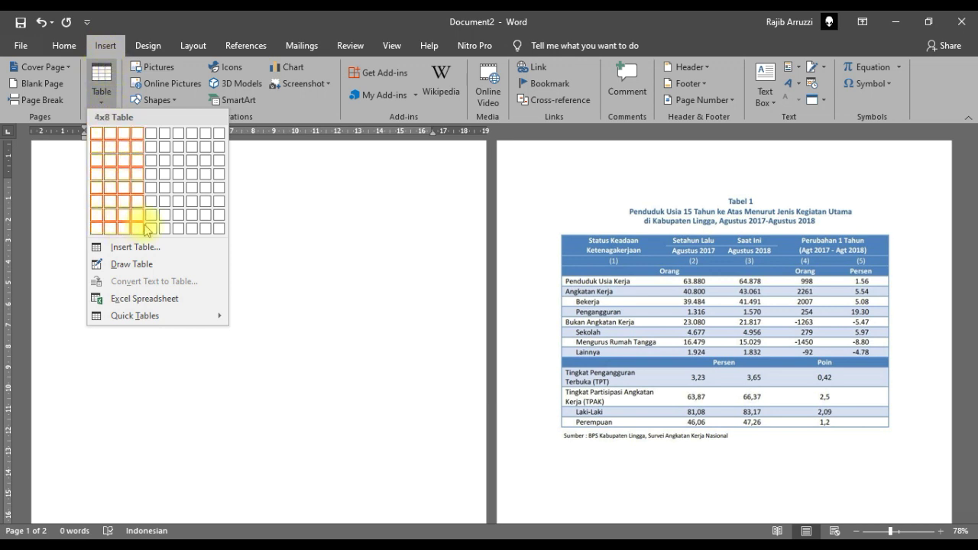
pyautogui.click(157, 26)
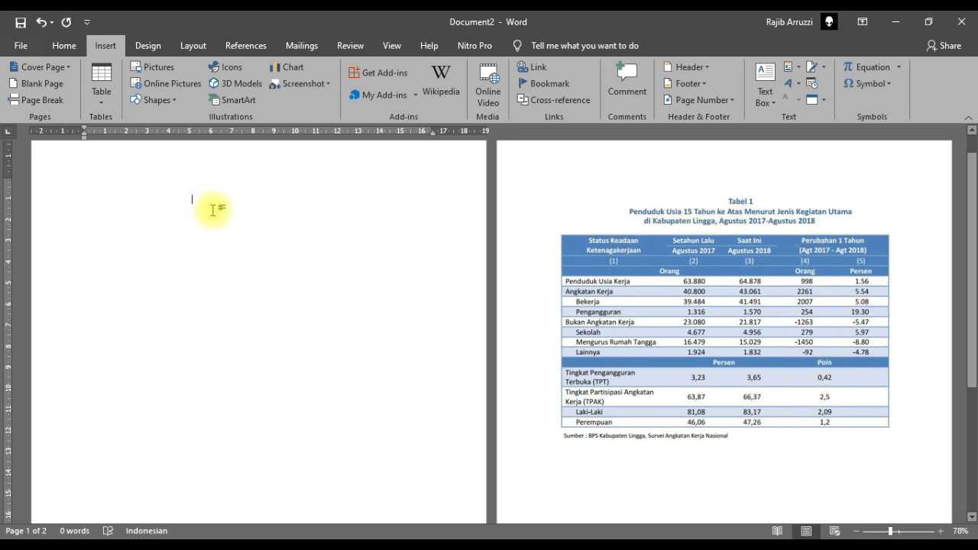
# - Enter the heading "Tabel 1" on the first line of the blank page
pyautogui.click(550, 182)
pyautogui.write('Tab')
pyautogui.press('BackSpace')
pyautogui.press('BackSpace')
pyautogui.press('BackSpace')
pyautogui.press('BackSpace')
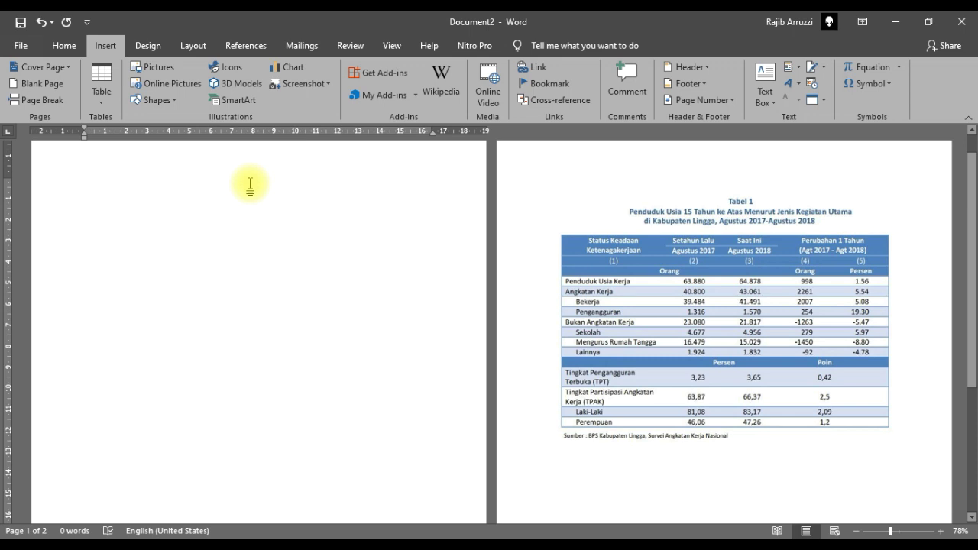
pyautogui.write('Tabel 1')
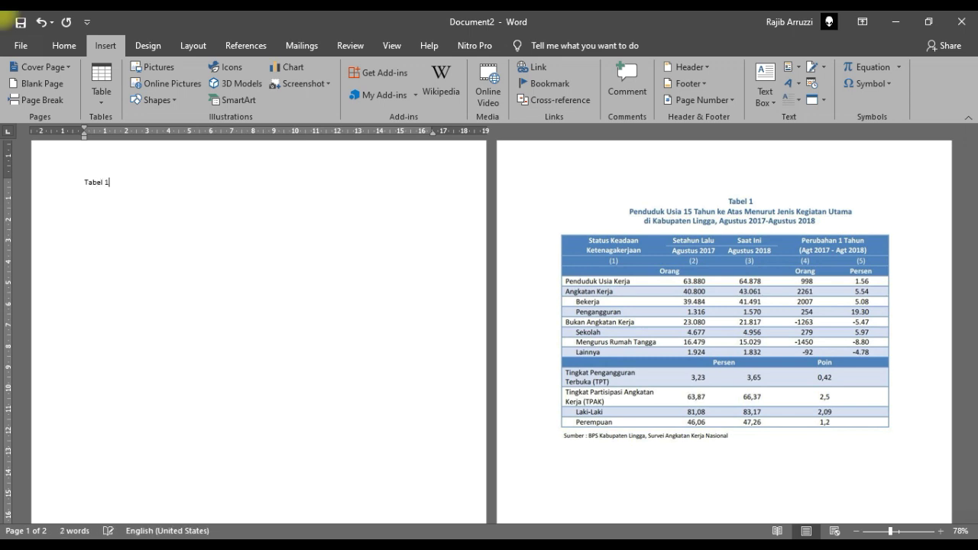
# - Add the title "Penduduk usia 15 Tahun ke Atas Menurut Jenis Kegiatan Utama di Kabupaten Lingg, Agustus 2017-Agustus 2018" below the heading
pyautogui.press('Return')
pyautogui.write('penduduk usia 15 Tahun K')
pyautogui.press('BackSpace')
pyautogui.write('ke Atas Me')
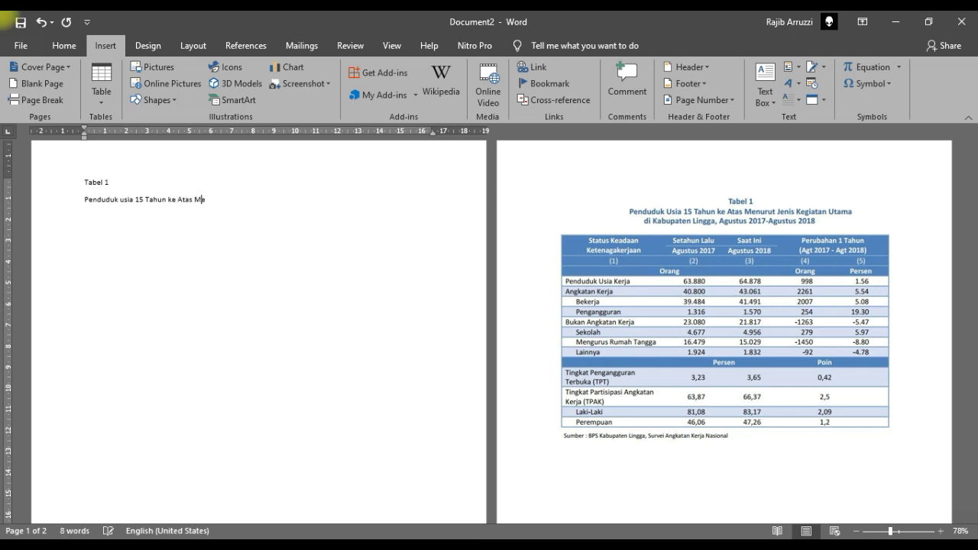
pyautogui.write('nurut Jenis Kegi')
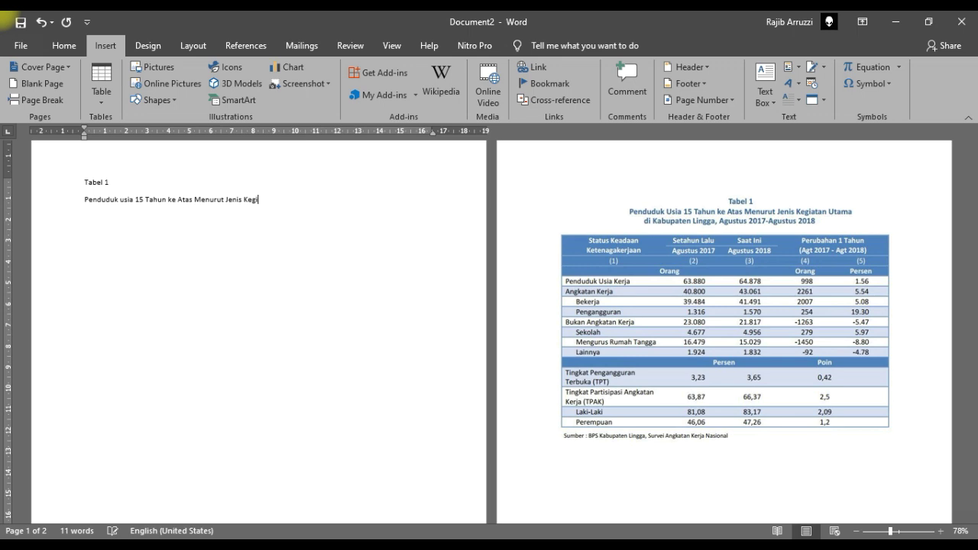
pyautogui.write('atan Utama di Kabupaten Lingg, Agustus 2017-')
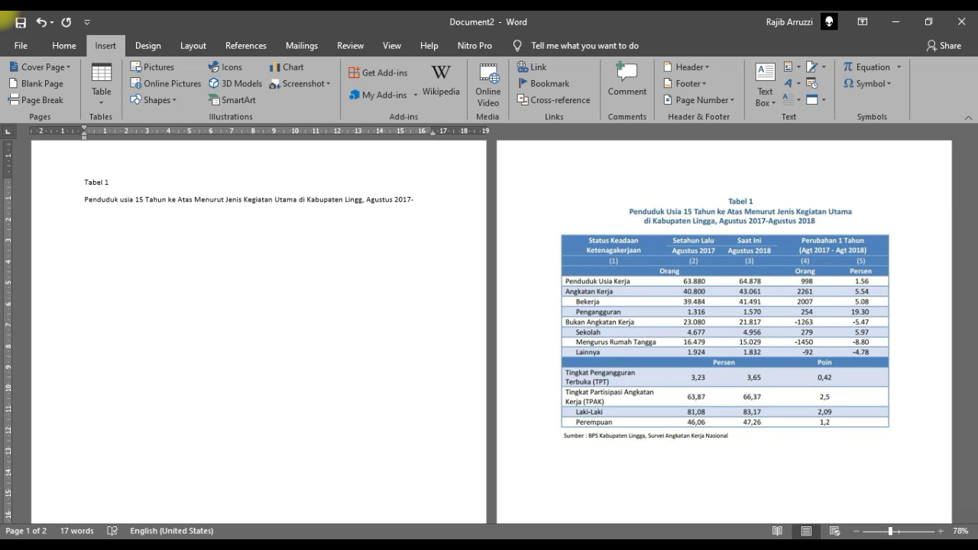
pyautogui.write('Agustus 2018')
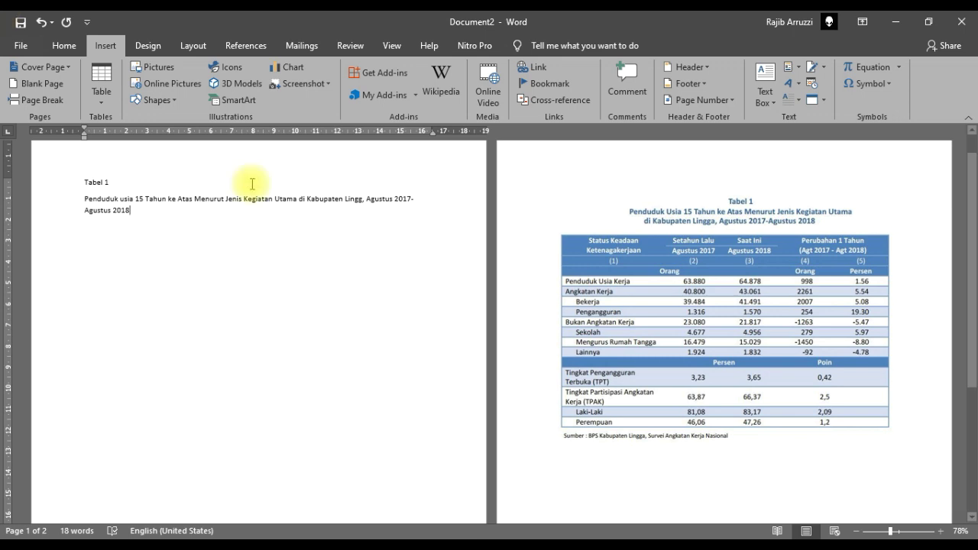
# - Correct "Lingg" to "Lingga" in the title and insert a line break before "di Kabupaten" within the same paragraph
pyautogui.click(363, 201)
pyautogui.write('a')
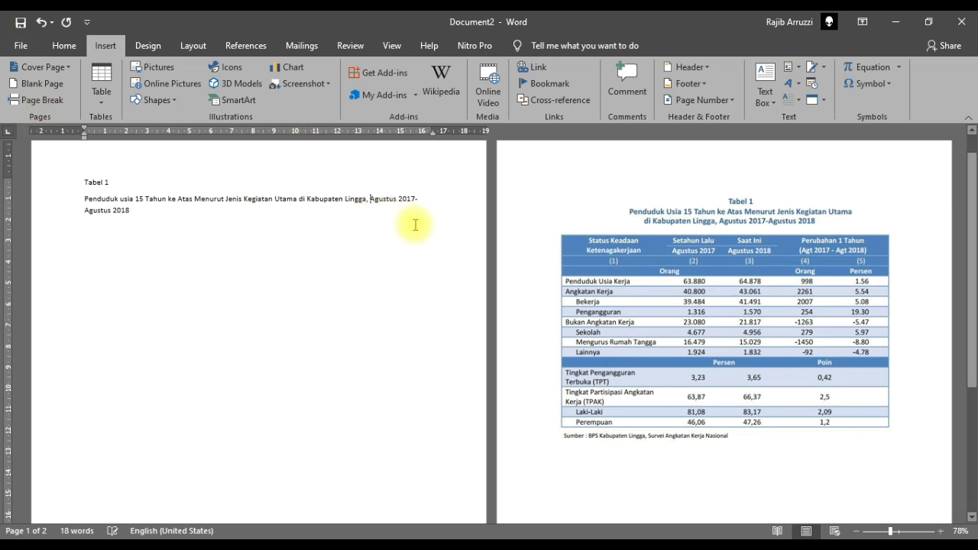
pyautogui.click(299, 199)
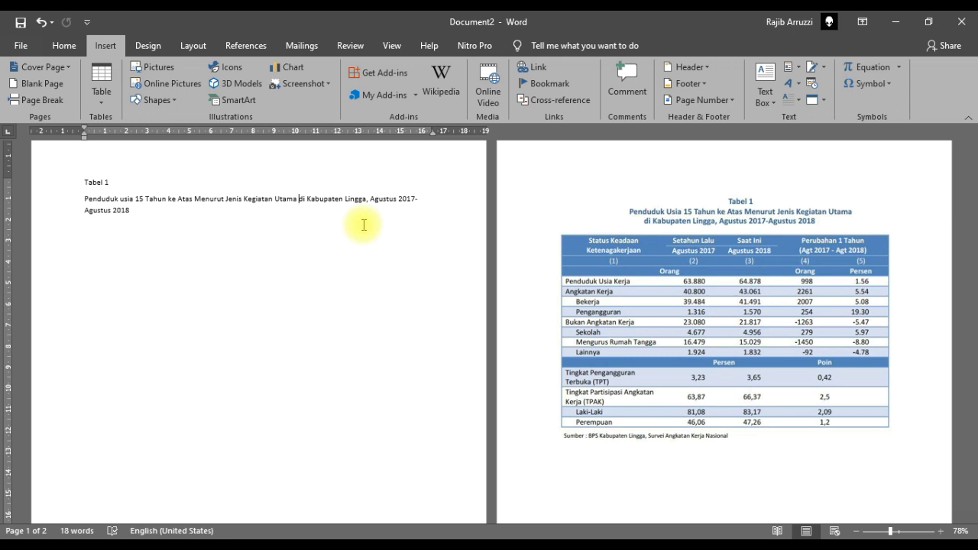
pyautogui.hotkey('shift', 'Return')
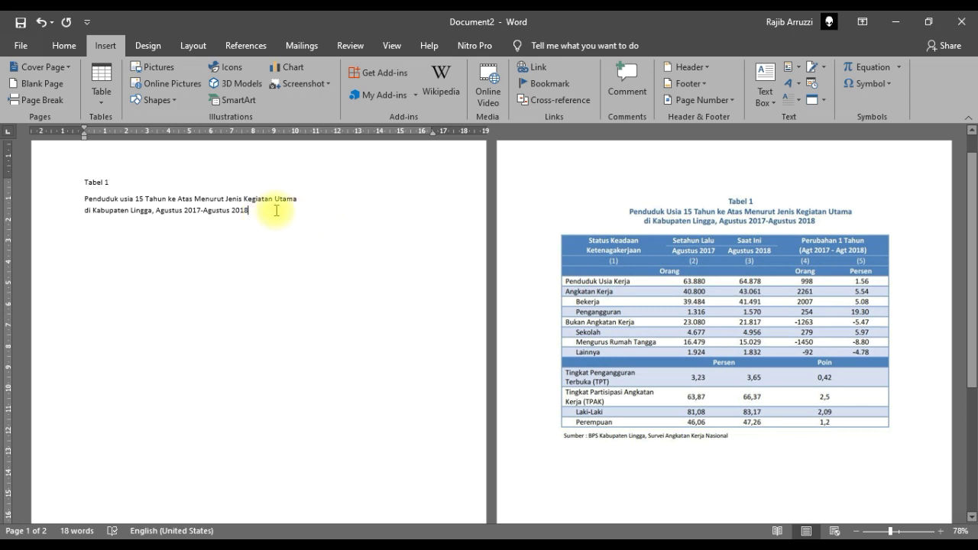
# - Center the "Tabel 1" heading and the two-line title on the page
pyautogui.hotkey('ctrl', 'a')
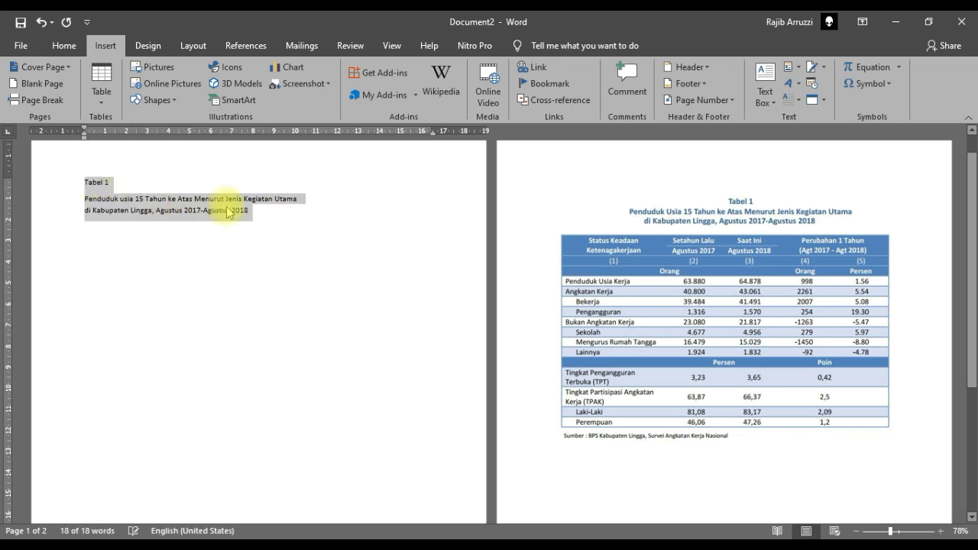
pyautogui.click(64, 45)
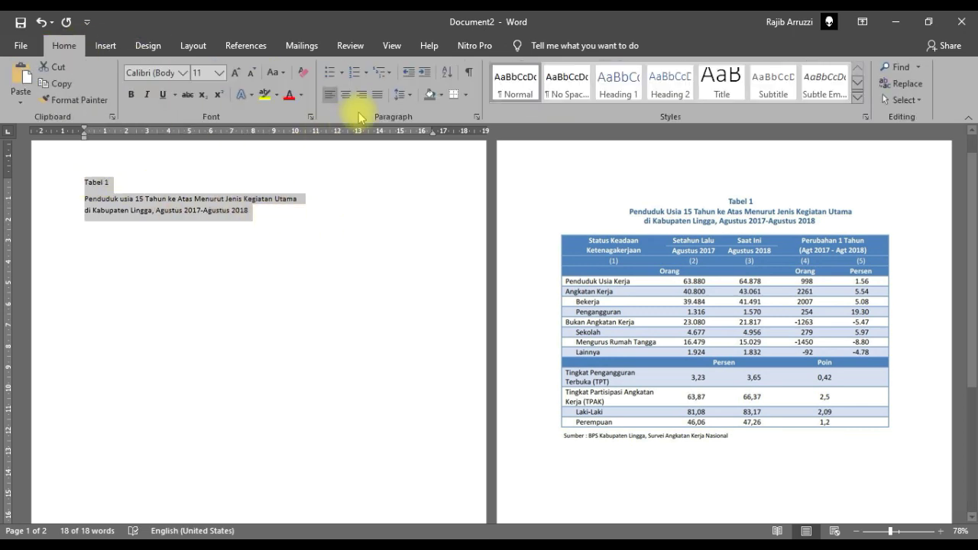
pyautogui.click(346, 103)
pyautogui.click(349, 211)
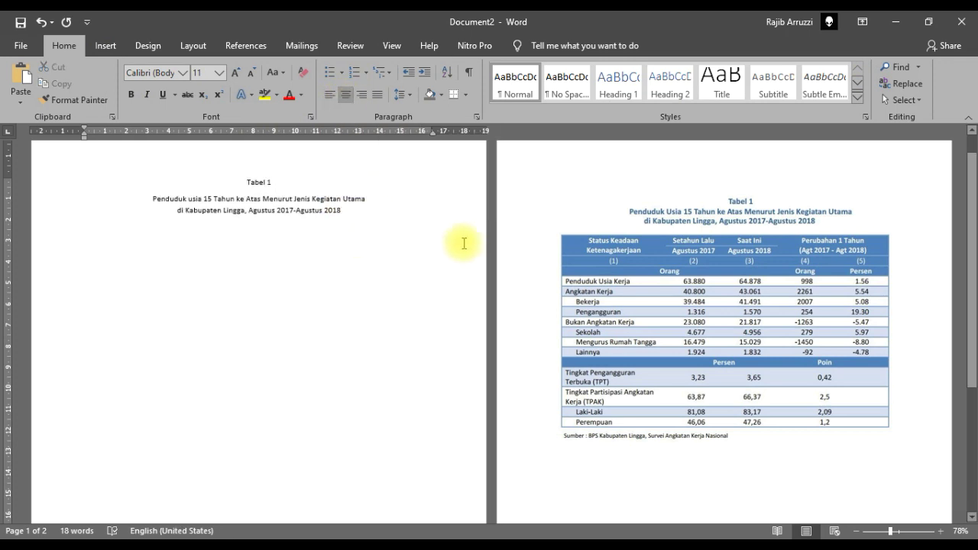
# - Insert a table with 5 columns and 8 rows on a new line below the title
pyautogui.press('Return')
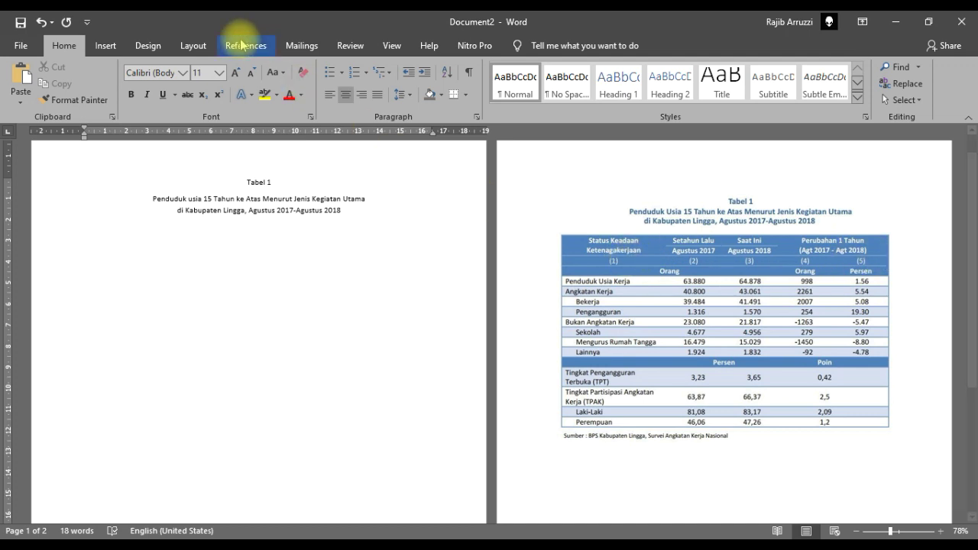
pyautogui.click(115, 47)
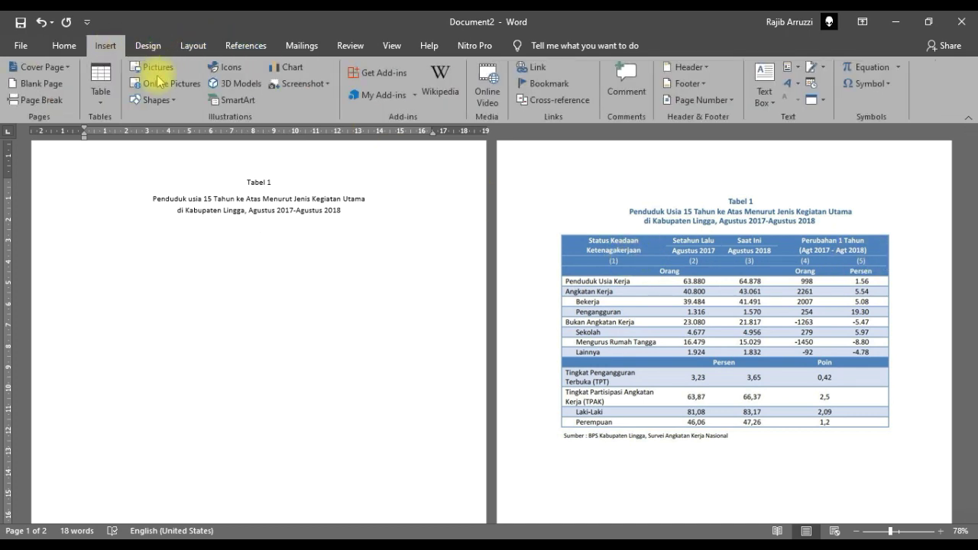
pyautogui.click(100, 79)
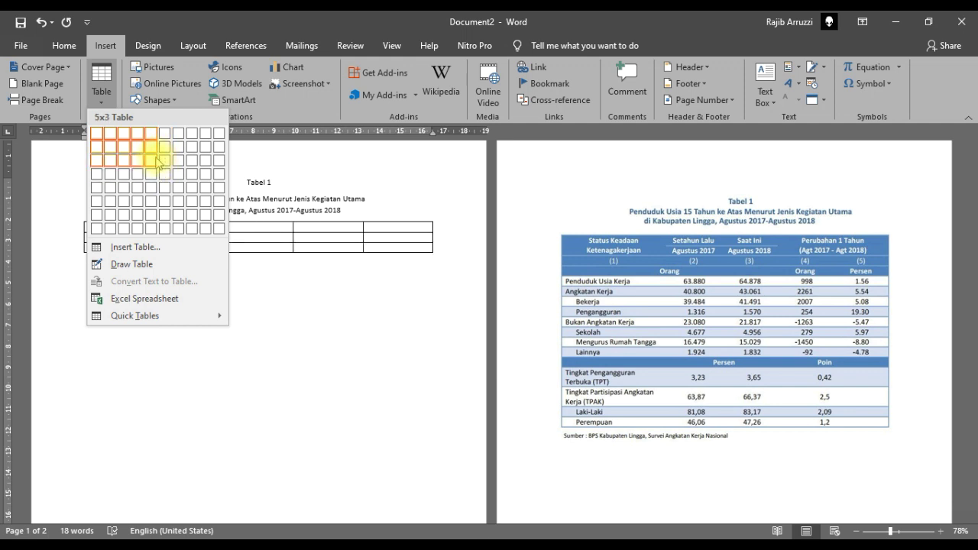
pyautogui.click(152, 228)
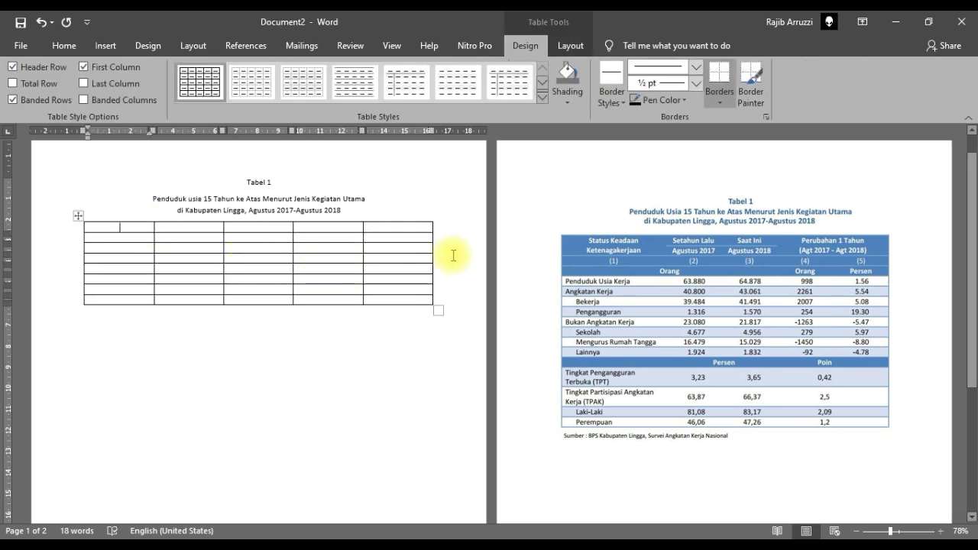
# - Number the five cells of the table's third row 1, 2, 3, 4 and 5
pyautogui.click(130, 236)
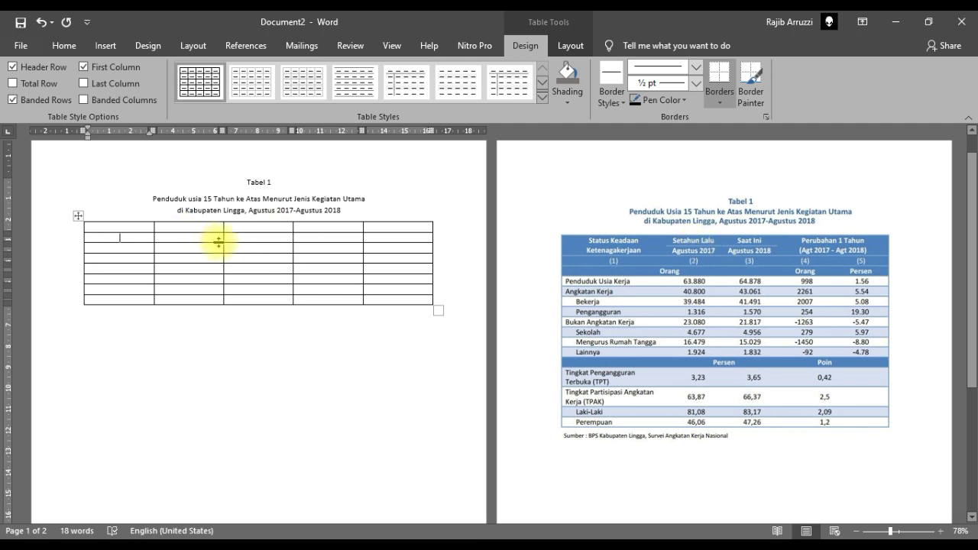
pyautogui.write('1')
pyautogui.press('Tab')
pyautogui.write('2')
pyautogui.press('Tab')
pyautogui.write('3')
pyautogui.press('Tab')
pyautogui.write('4')
pyautogui.press('Tab')
pyautogui.write('5')
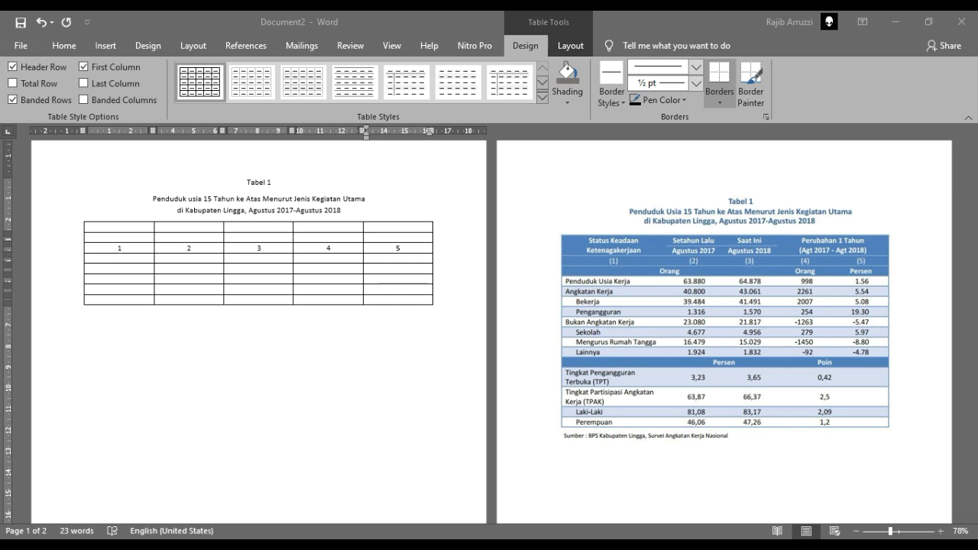
# - Switch to WhatsApp and examine the photos of table work and the messages in the "Apilkom selasa jam 14.40" group chat
pyautogui.moveTo(977, 176); pyautogui.dragTo(486, 39)
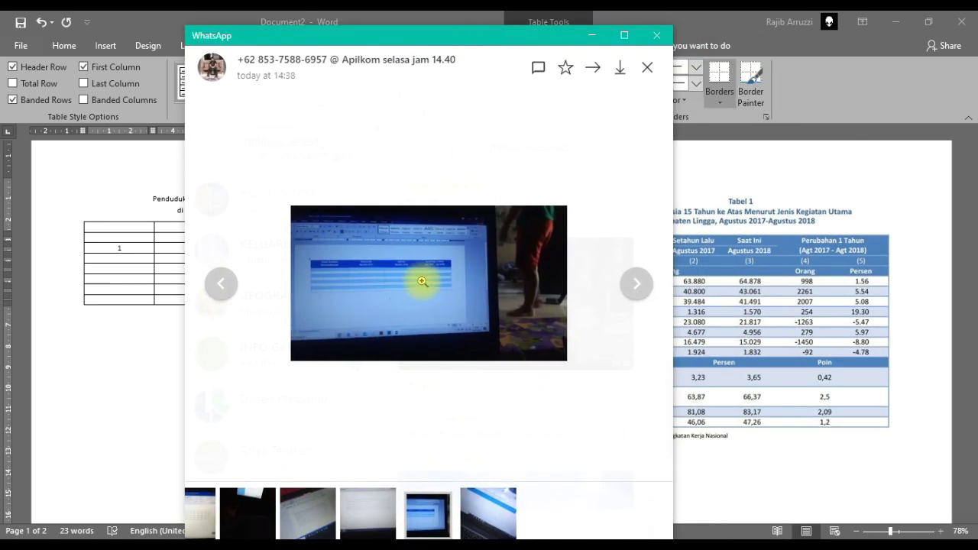
pyautogui.click(384, 276)
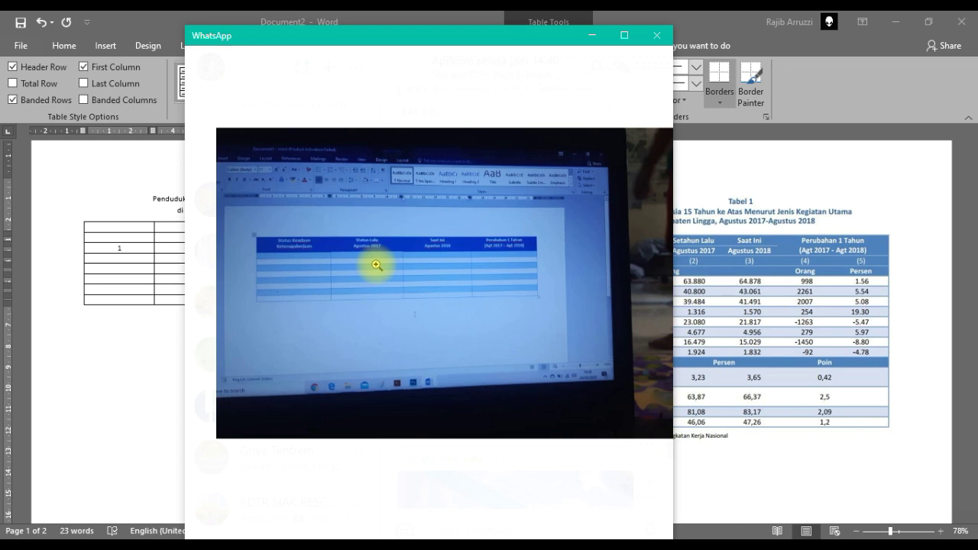
pyautogui.click(377, 264)
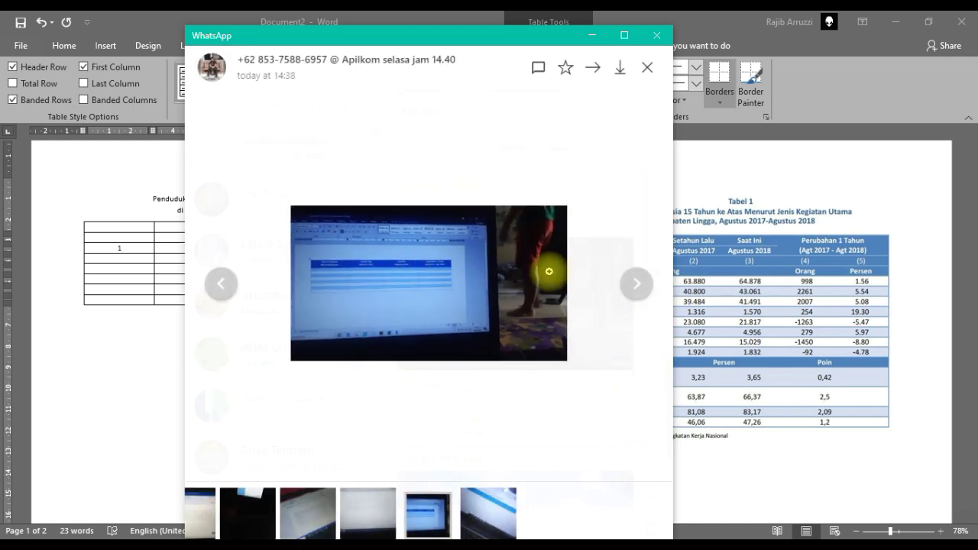
pyautogui.click(640, 284)
pyautogui.click(435, 276)
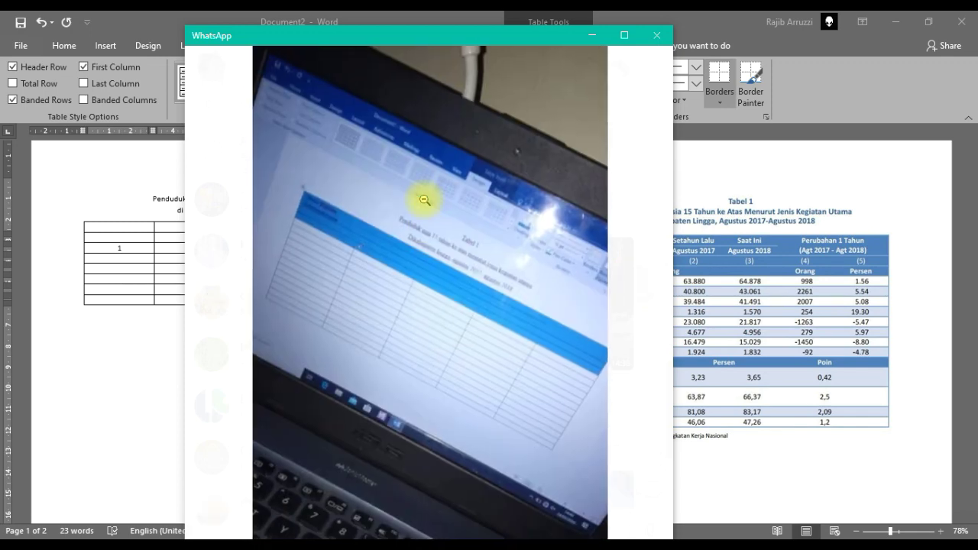
pyautogui.click(410, 250)
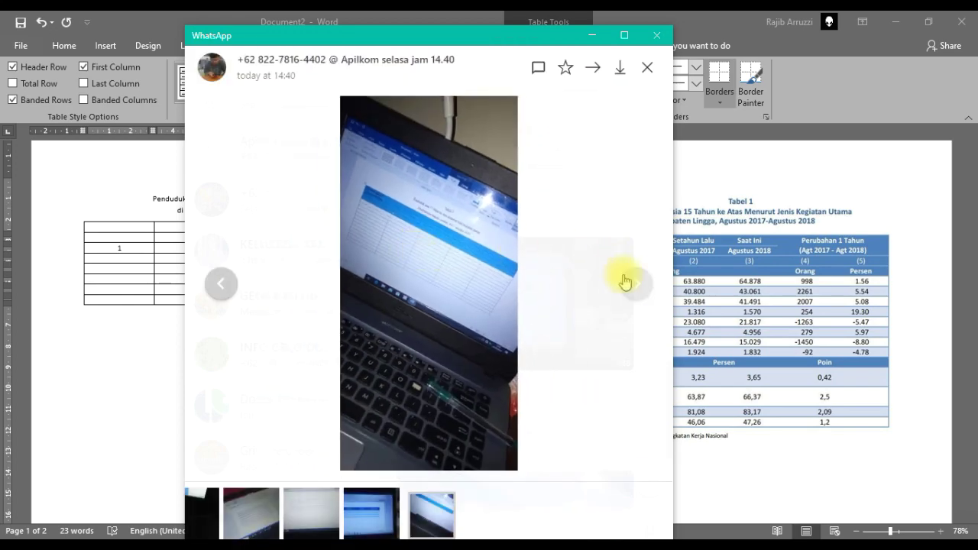
pyautogui.click(648, 71)
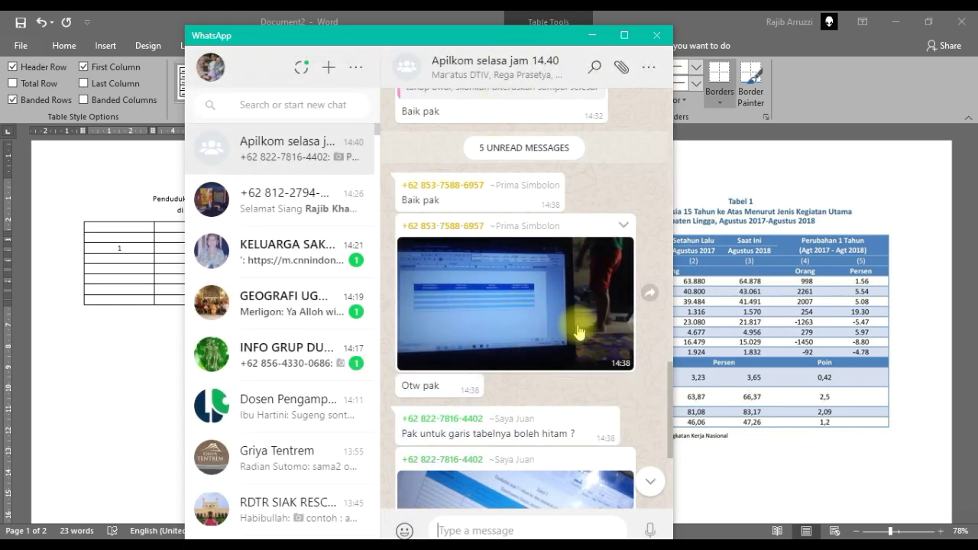
pyautogui.scroll(-3, 585, 316)
pyautogui.scroll(5, 579, 332)
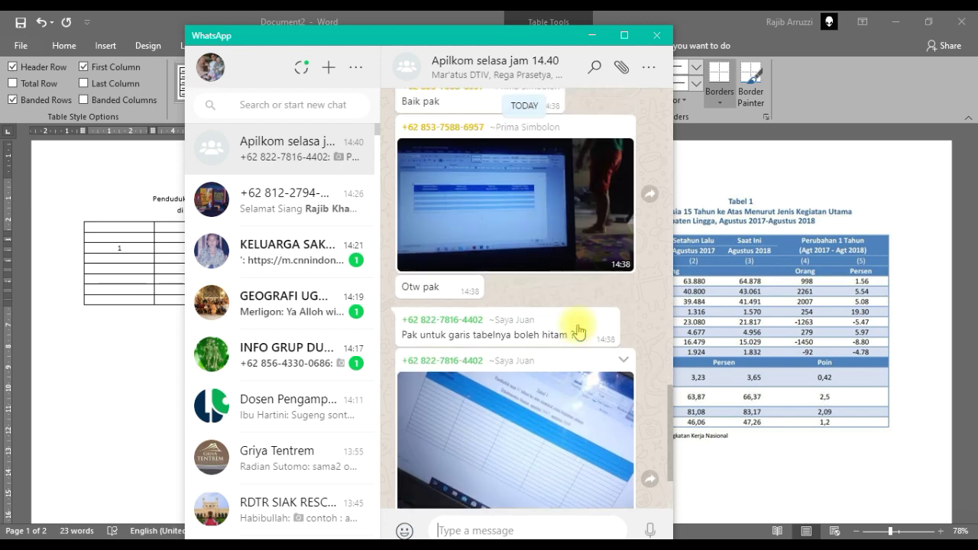
pyautogui.scroll(-2, 581, 334)
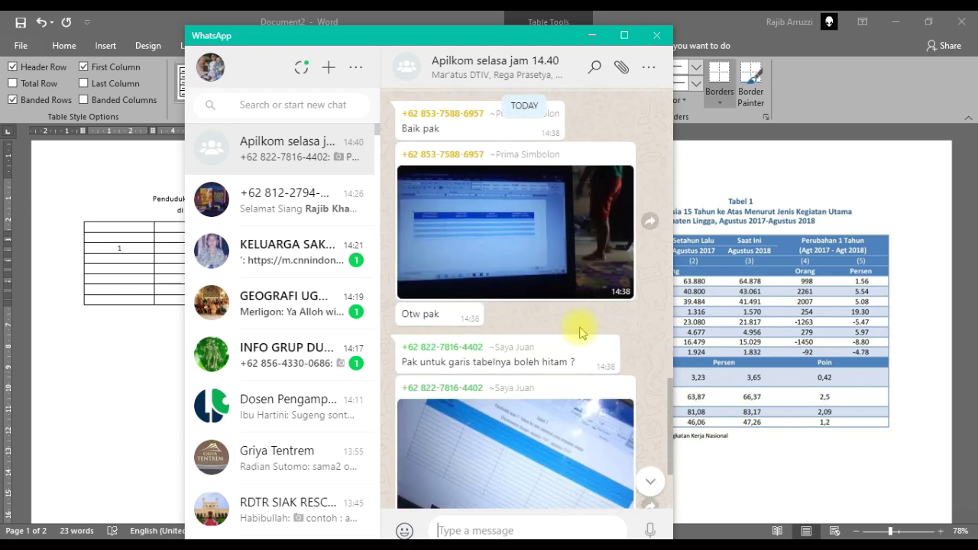
# - Reply "sesuai dengan contohnya yaa" to the question "Pak untuk garis tabelnya boleh hitam ?" and return to the Word document
pyautogui.click(607, 352)
pyautogui.click(561, 396)
pyautogui.write('sesuai den')
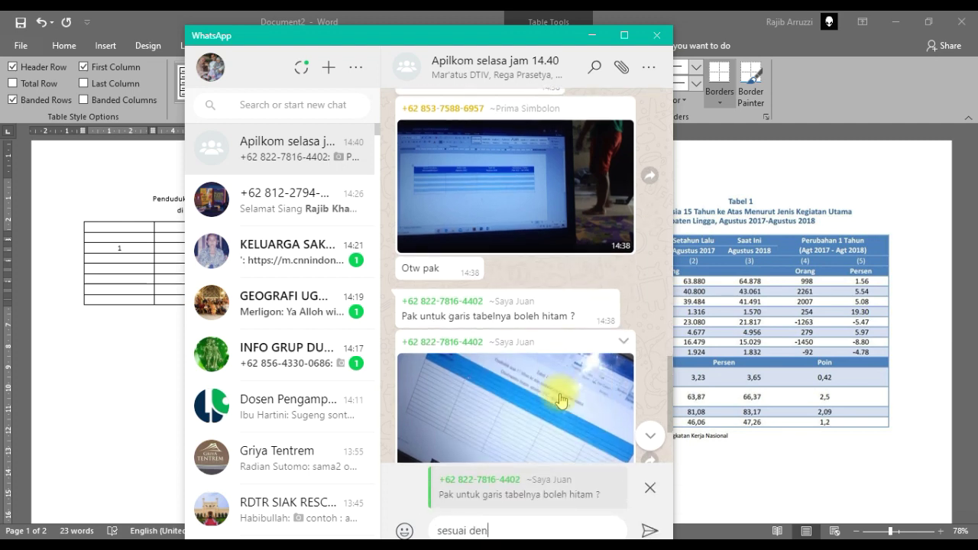
pyautogui.write('gan contoh nya yaa')
pyautogui.press('Return')
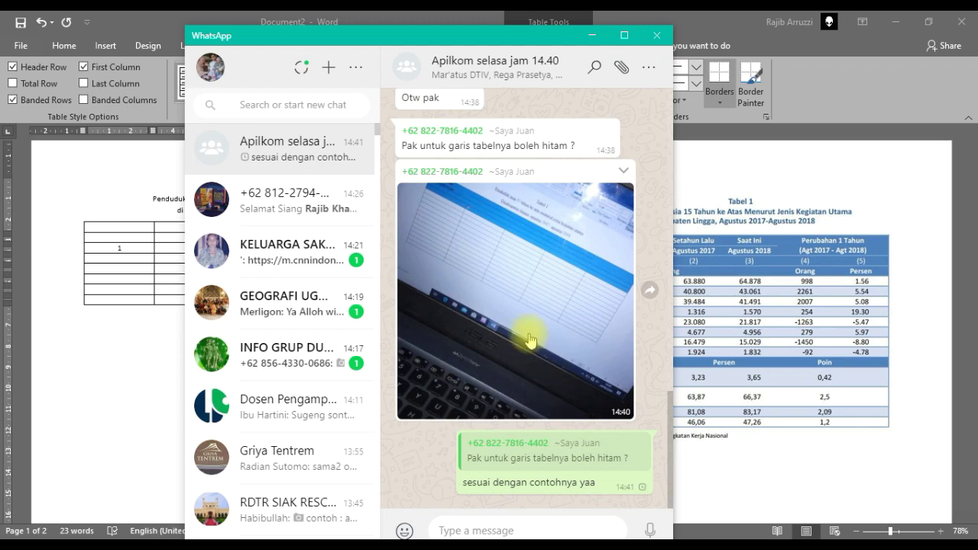
pyautogui.scroll(4, 535, 318)
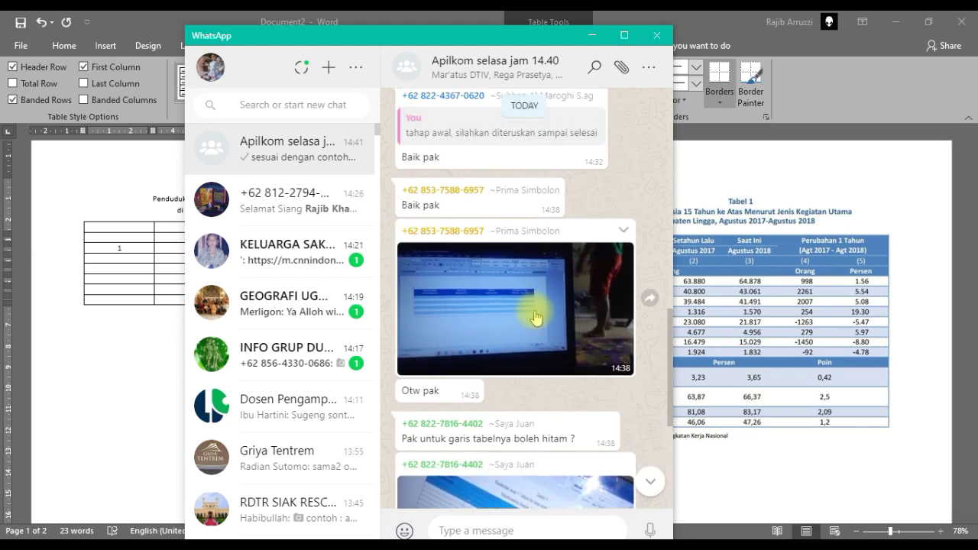
pyautogui.click(592, 35)
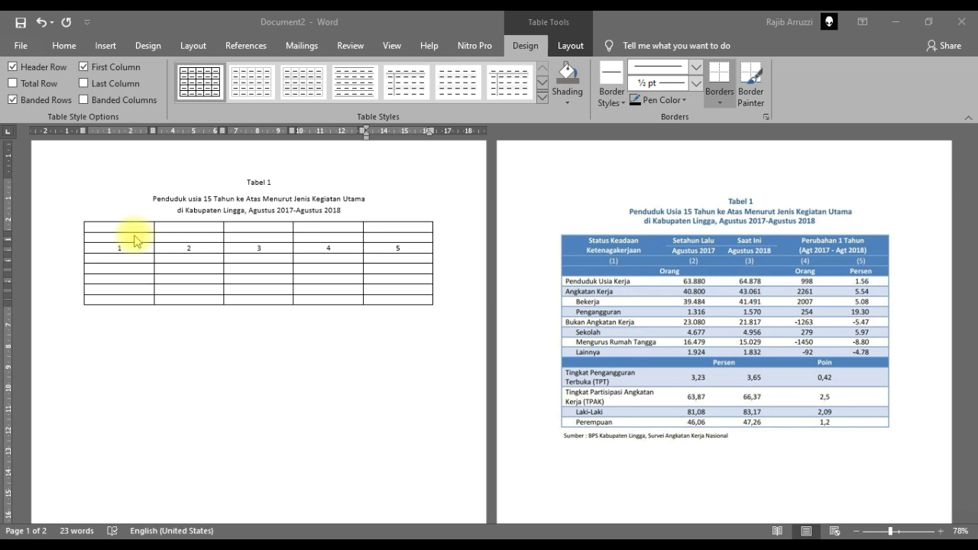
pyautogui.click(119, 258)
pyautogui.click(187, 289)
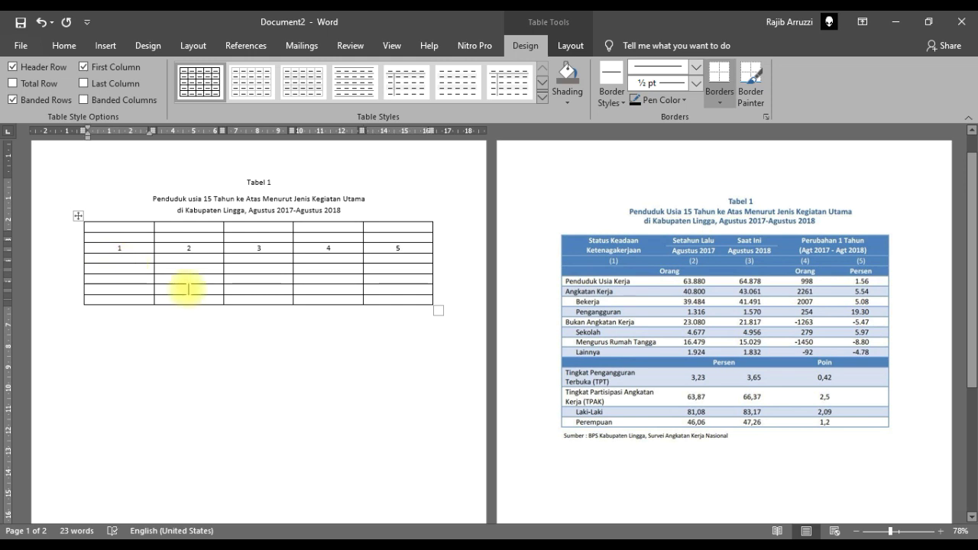
# - Enter the headings "Status Keadaan Ketenagakerjaan", "Setahun Lalu" and "Saat ini" in the first three cells of the table's first row
pyautogui.click(136, 225)
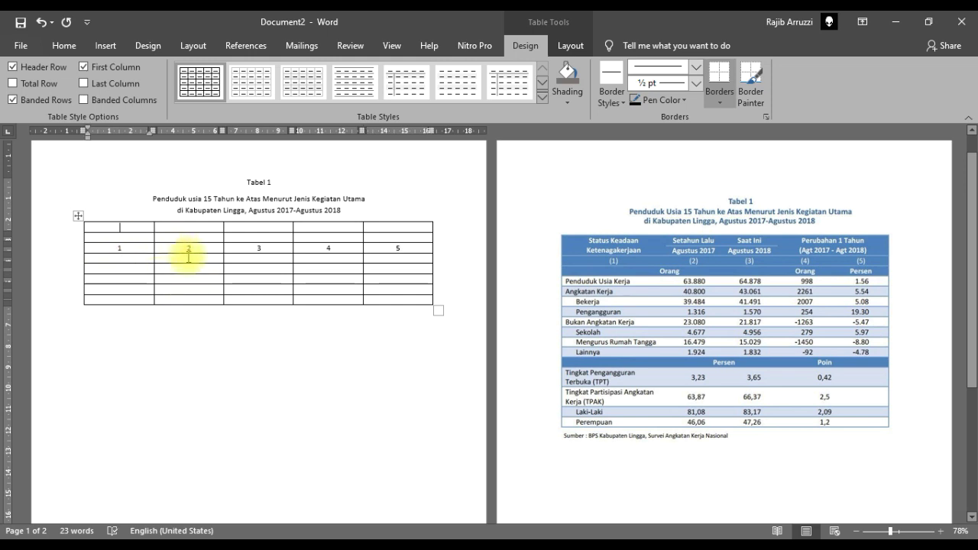
pyautogui.write('Status')
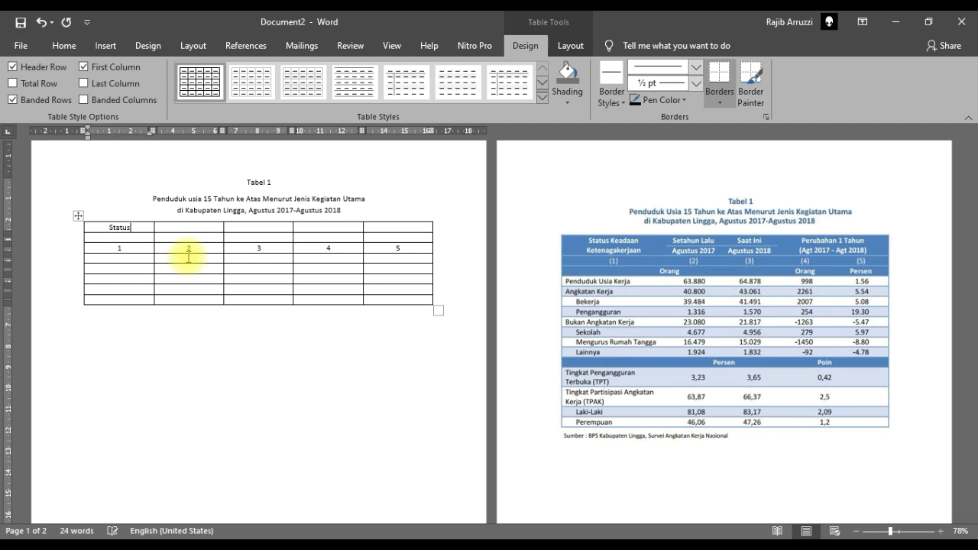
pyautogui.write(' Keadaan Ketenagakerjaan')
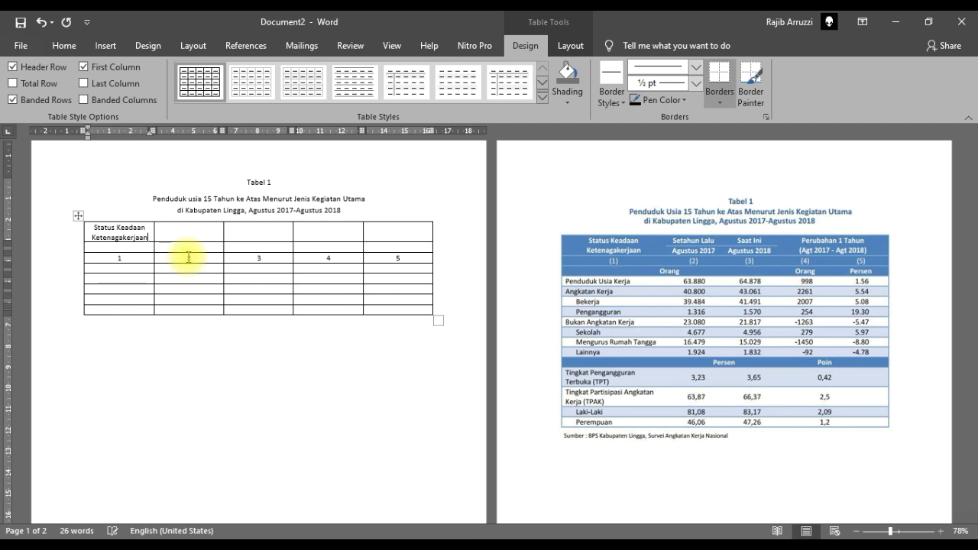
pyautogui.click(208, 236)
pyautogui.write('Setahun ')
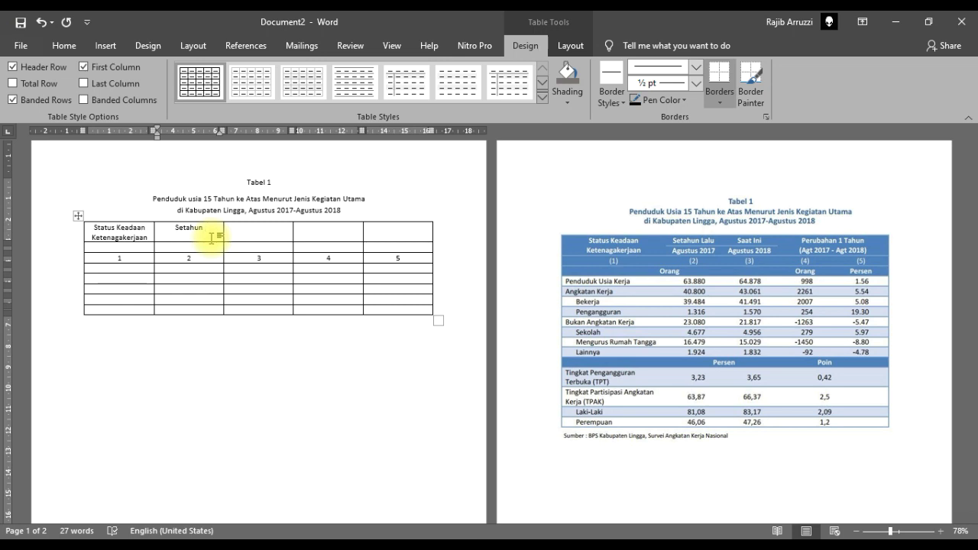
pyautogui.write('Lalu')
pyautogui.press('Tab')
pyautogui.write('Saat ini')
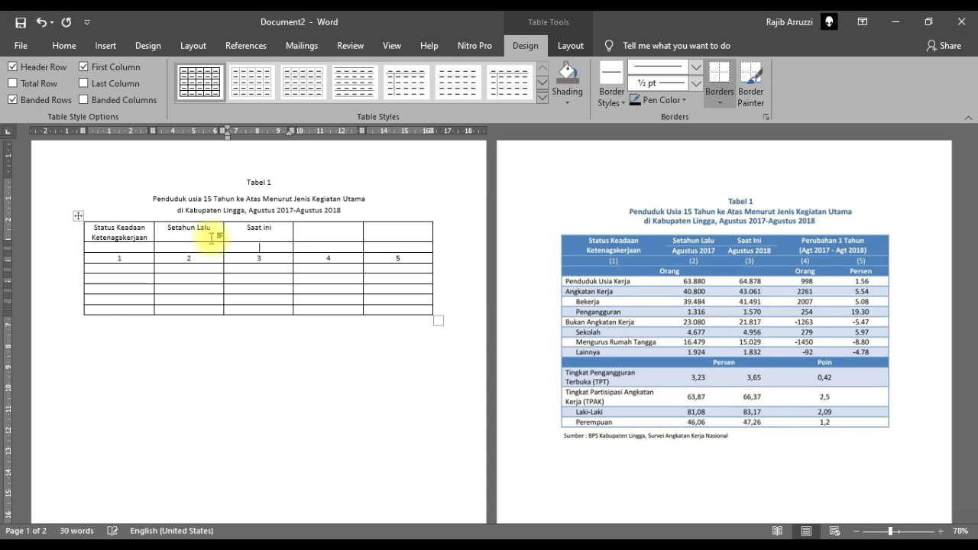
# - Enter "Agustus 2017" below "Setahun Lalu" and "Agustus 2018" below "Saat ini" in the table's second row
pyautogui.press('Left')
pyautogui.write('Agustus 2017')
pyautogui.press('Tab')
pyautogui.write('Agustus 2018')
# - Enter the heading "Perubagan 1 Tahun (Agt 207 – Agt 2018)" in the first row's fourth cell
pyautogui.click(314, 230)
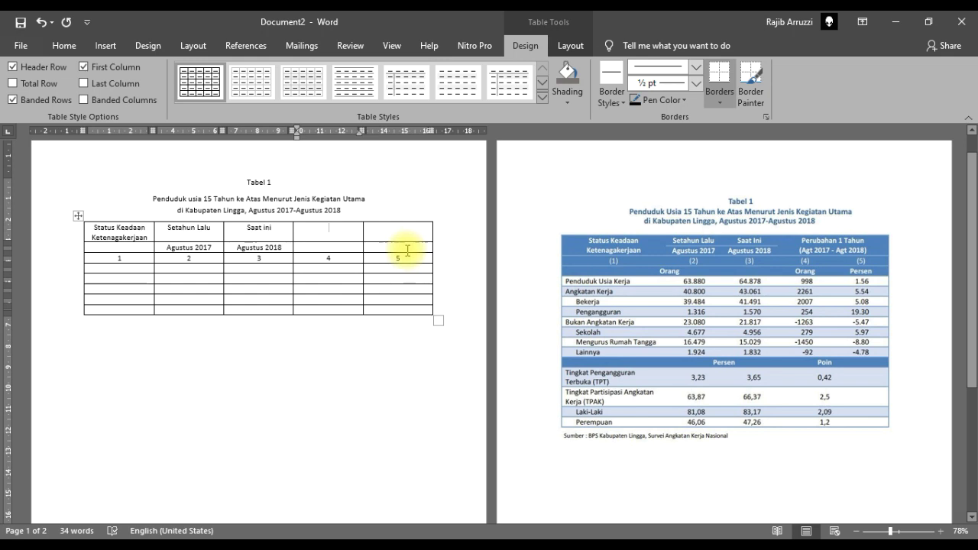
pyautogui.write('Perubagan 1 Tahun')
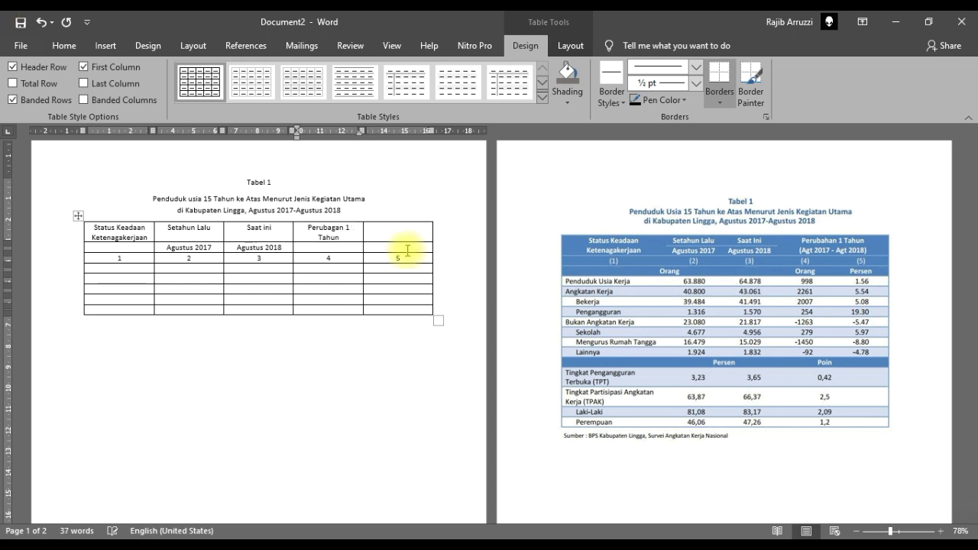
pyautogui.write(' (Agt 207 - Agt')
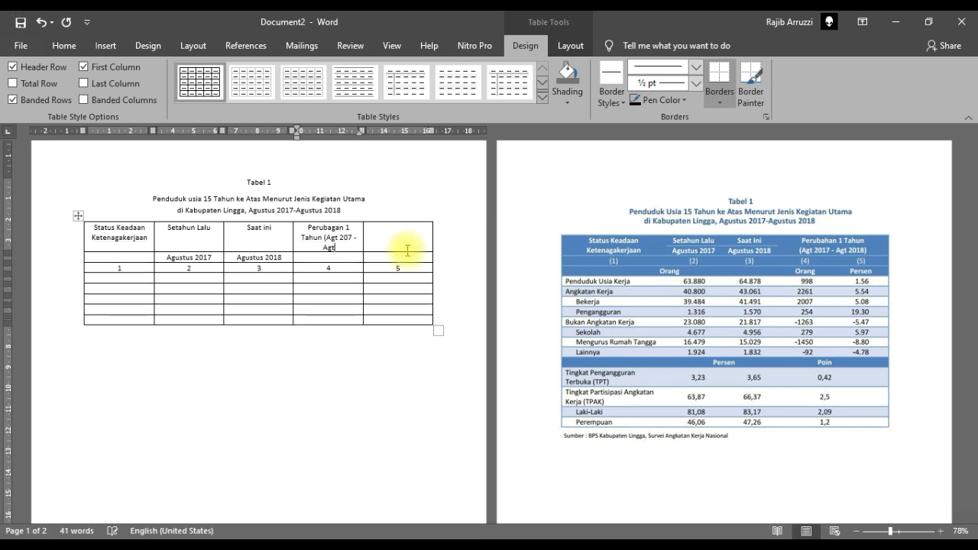
pyautogui.write(' 2018)')
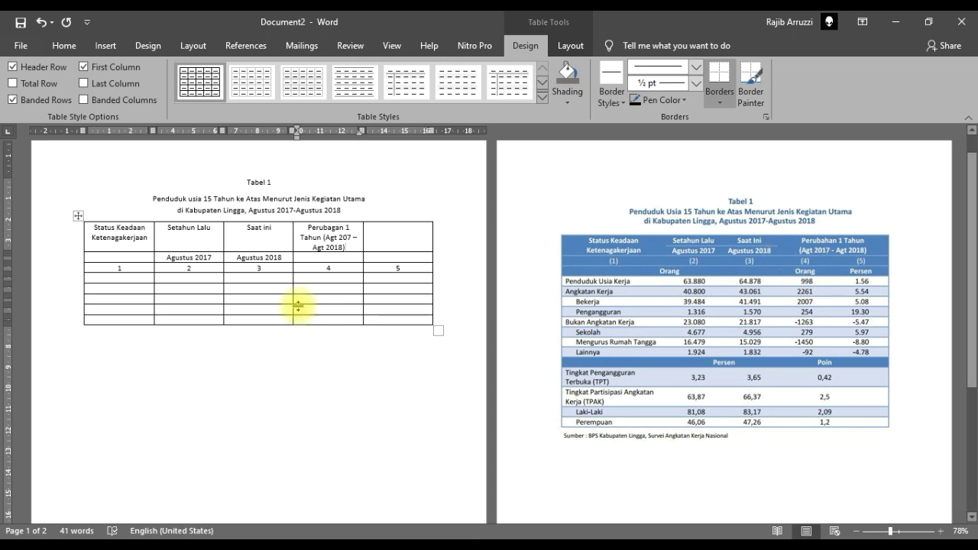
# - Enter the row labels "Penduduk Usia kerja" and "Angkatan kerja" in separate first-column cells below the numbered row
pyautogui.click(104, 279)
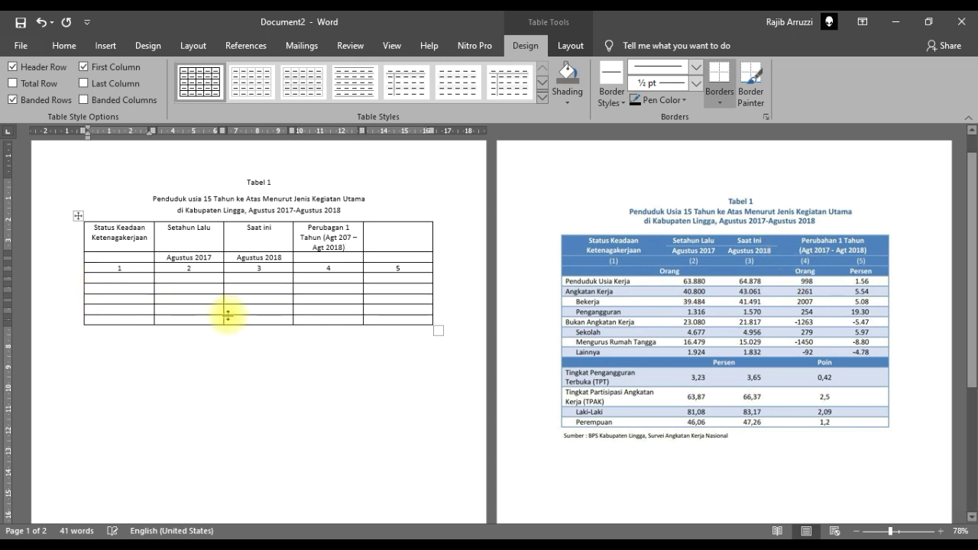
pyautogui.write('Penduduk ')
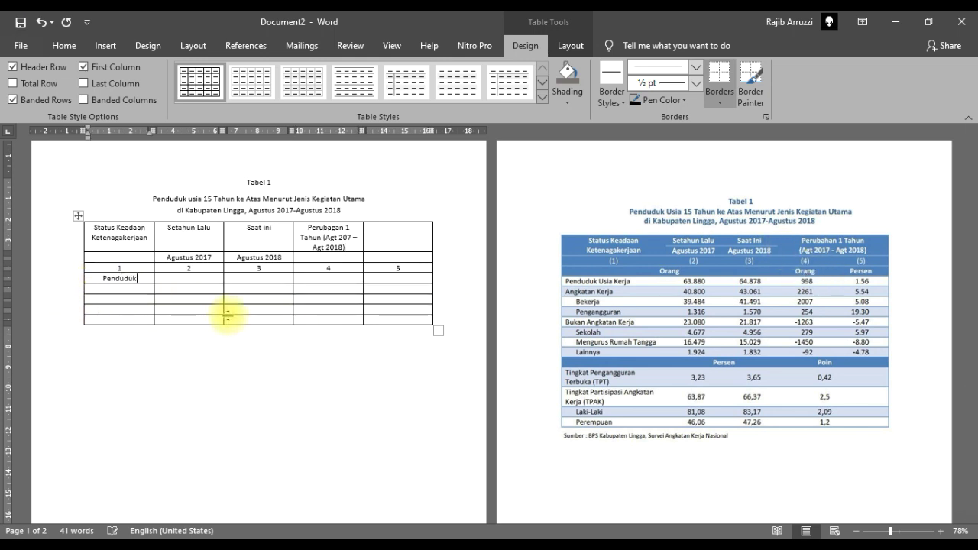
pyautogui.write('Usia kerjaAngka')
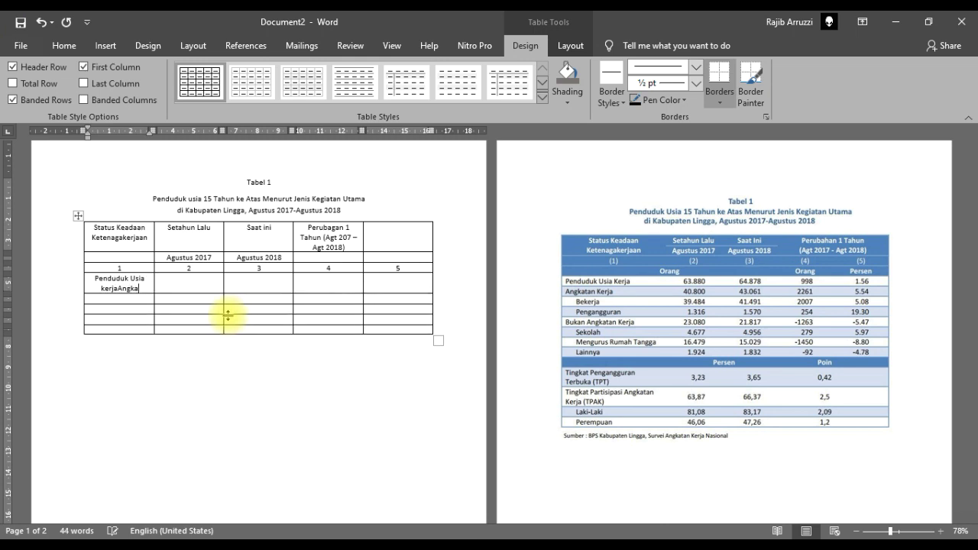
pyautogui.write('tan kerja')
pyautogui.press('Up')
pyautogui.press('Left')
pyautogui.press('Left')
pyautogui.hotkey('shift', 'Down')
pyautogui.hotkey('shift', 'Down')
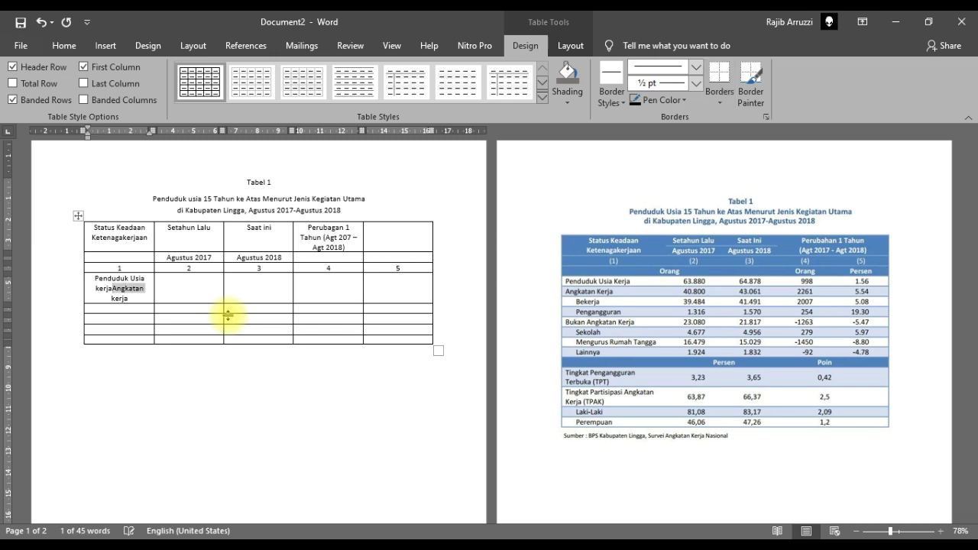
pyautogui.hotkey('shift', 'Right')
pyautogui.click(135, 298)
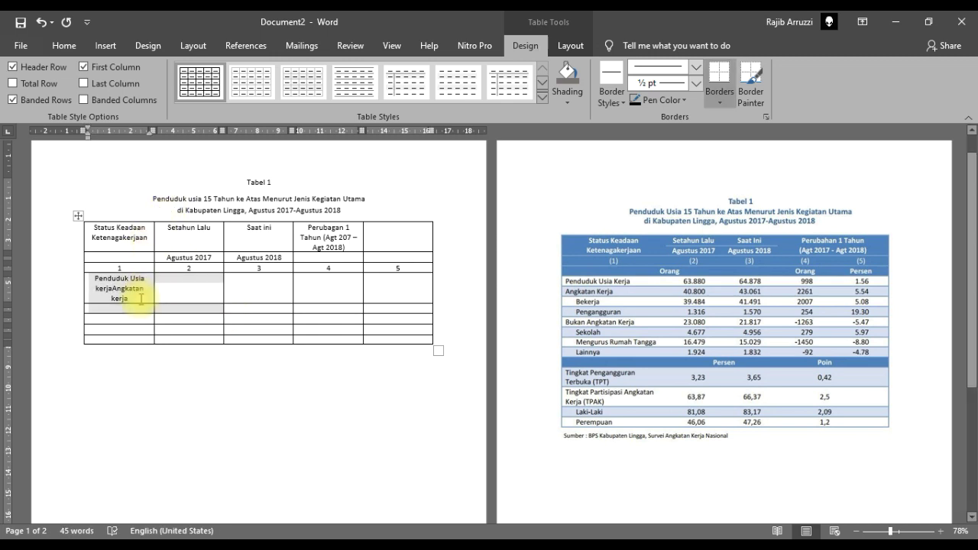
pyautogui.moveTo(143, 289); pyautogui.dragTo(127, 323)
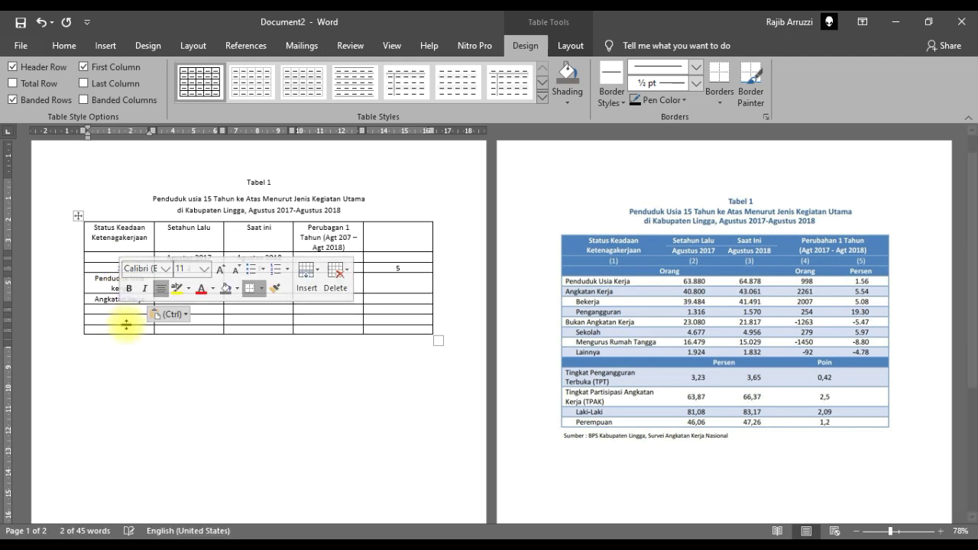
# - Label the next three first-column cells "Bekerja", "Pengangguran" and "Bukan Angkatan kerja"
pyautogui.press('Down')
pyautogui.write('Be')
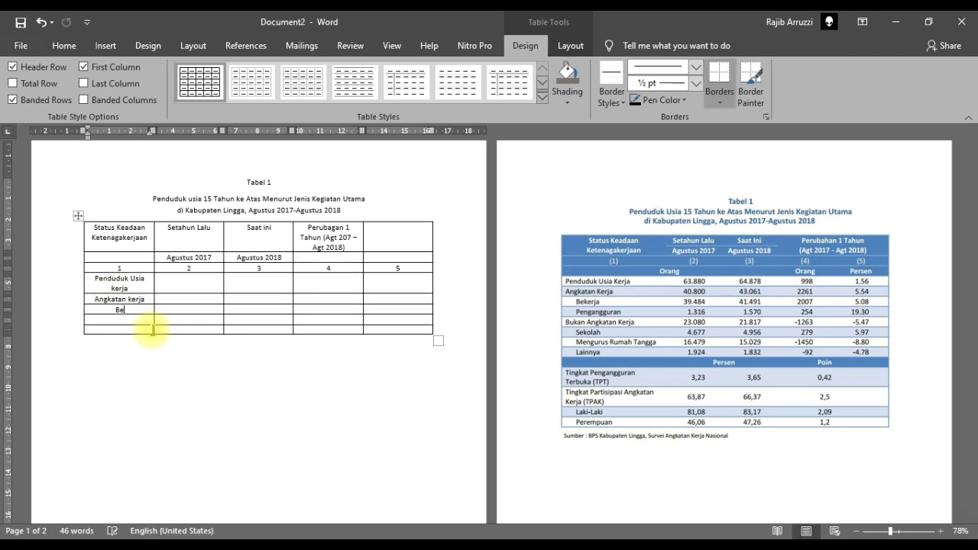
pyautogui.write('kerjapengangguran')
pyautogui.write('Bukan')
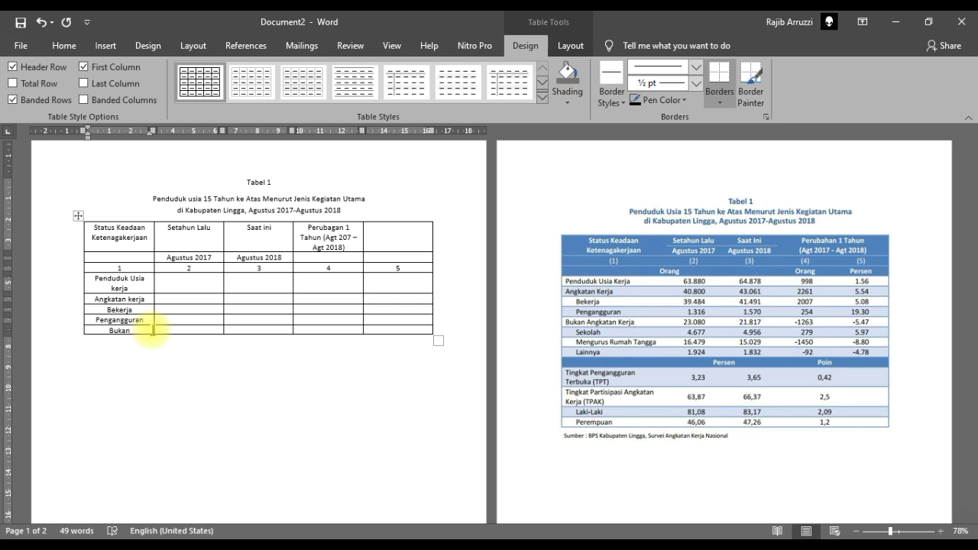
pyautogui.write('Angkatan kerja')
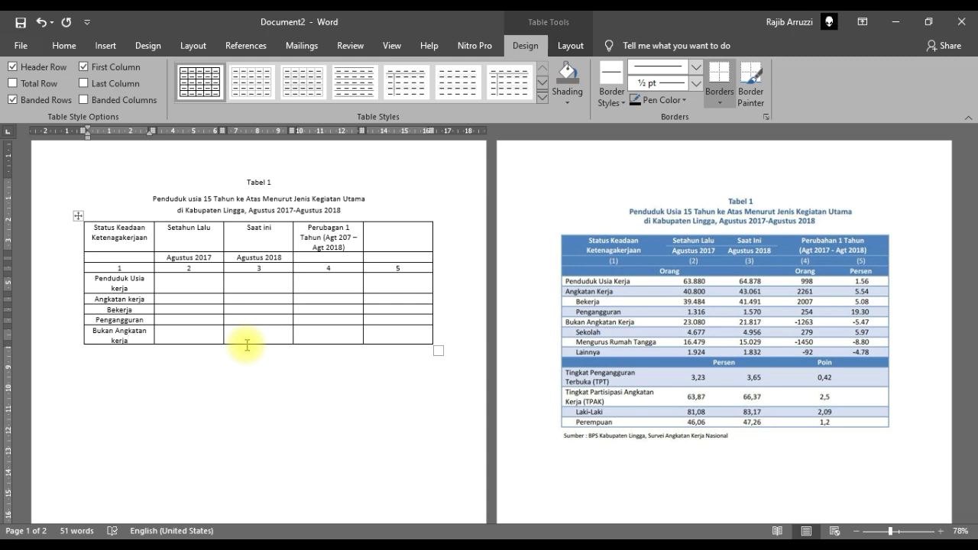
# - Insert eight rows below the table's last row
pyautogui.click(382, 334)
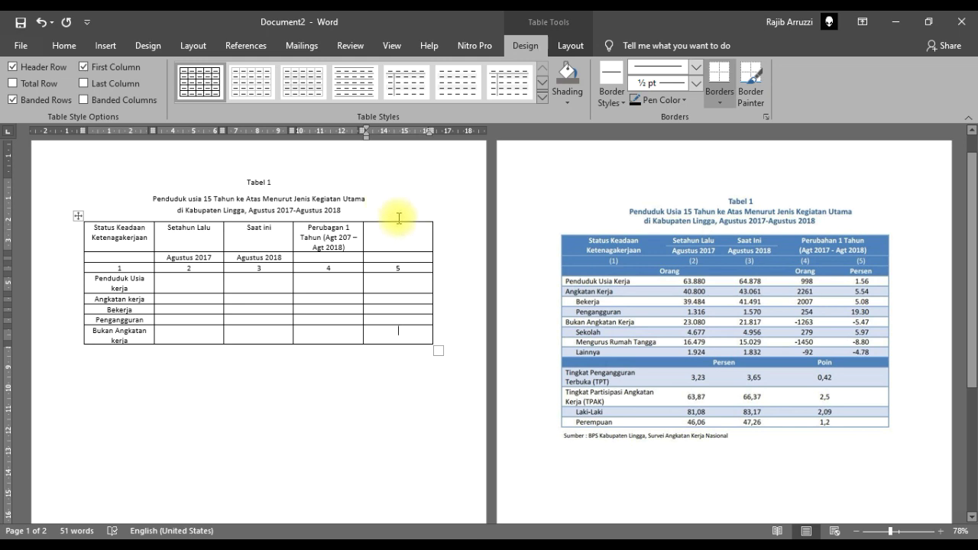
pyautogui.click(326, 197)
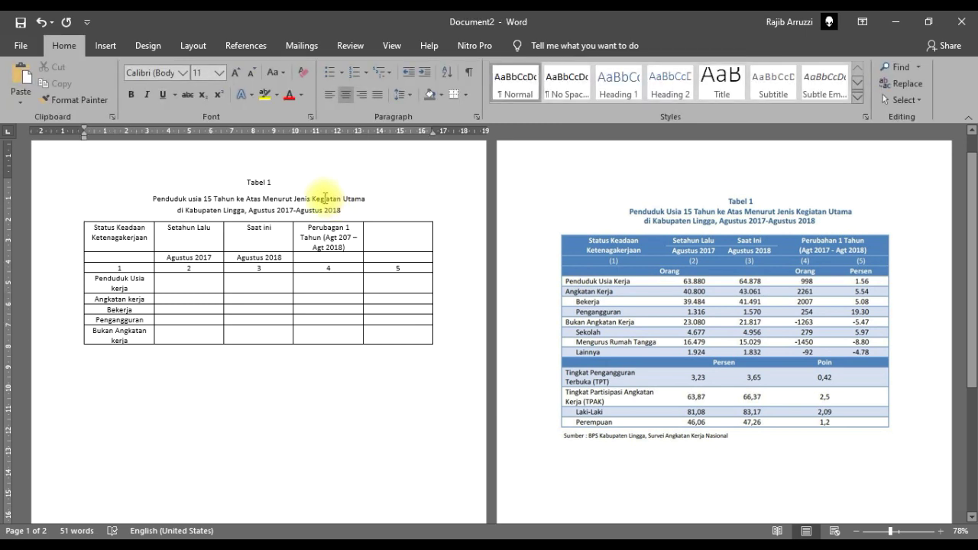
pyautogui.click(387, 334)
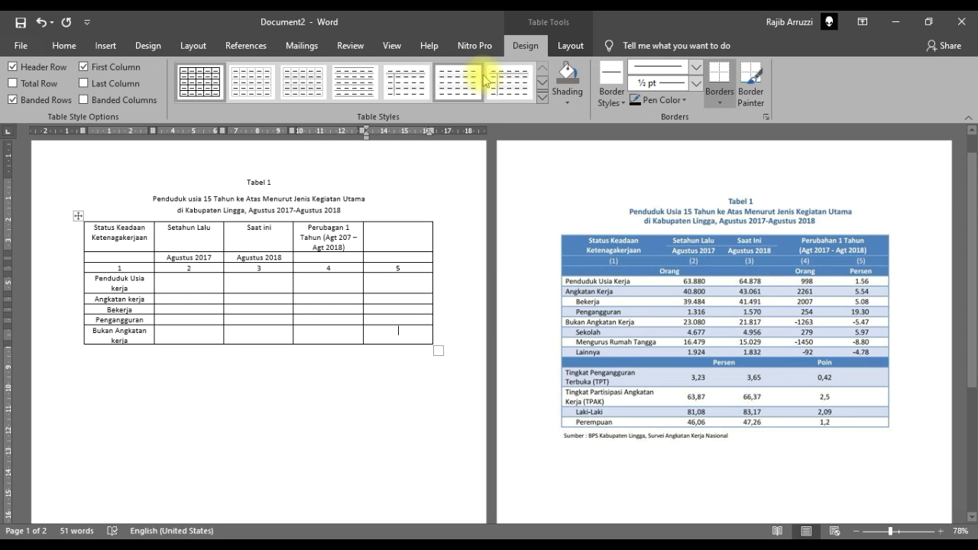
pyautogui.click(566, 45)
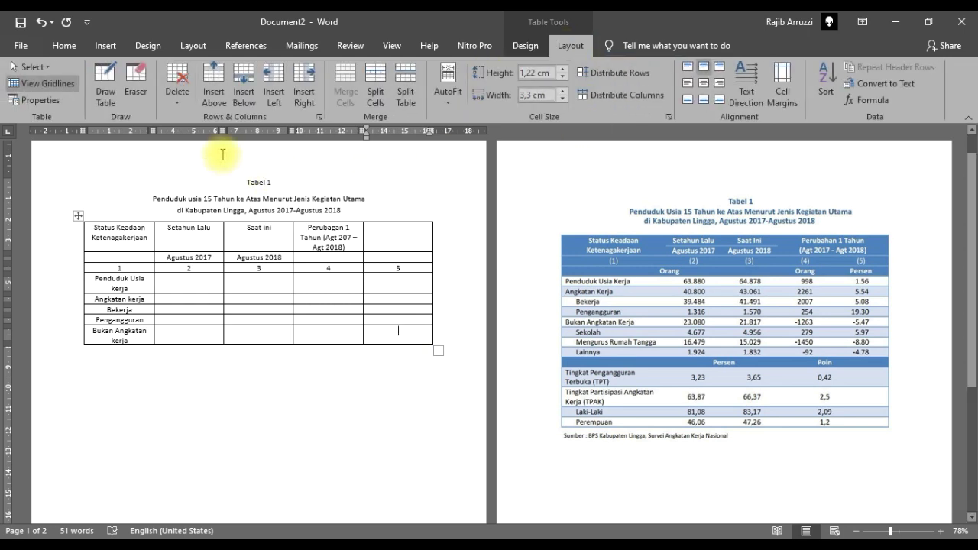
pyautogui.click(245, 97)
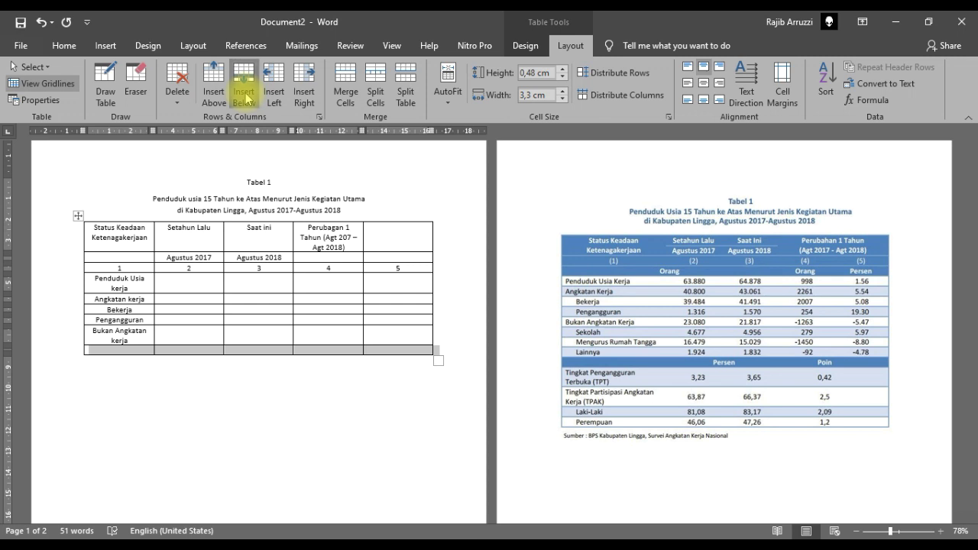
pyautogui.click(245, 96)
pyautogui.click(245, 96)
pyautogui.click(246, 96)
pyautogui.click(245, 96)
pyautogui.click(246, 97)
pyautogui.click(245, 97)
pyautogui.click(245, 97)
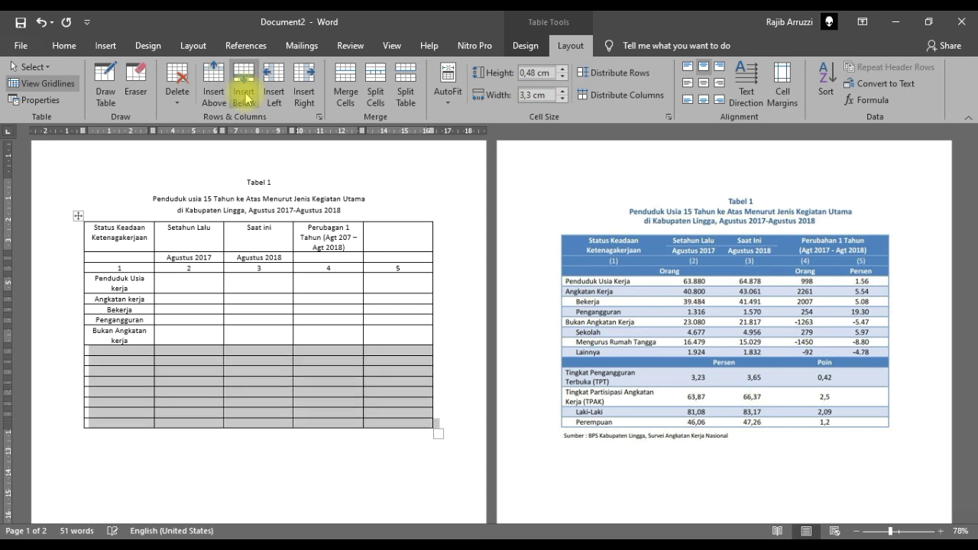
# - Label the first three of the new rows "Sekolah", "Mengurus Rumah Tangga" and "Lainnya" in the first column
pyautogui.click(138, 350)
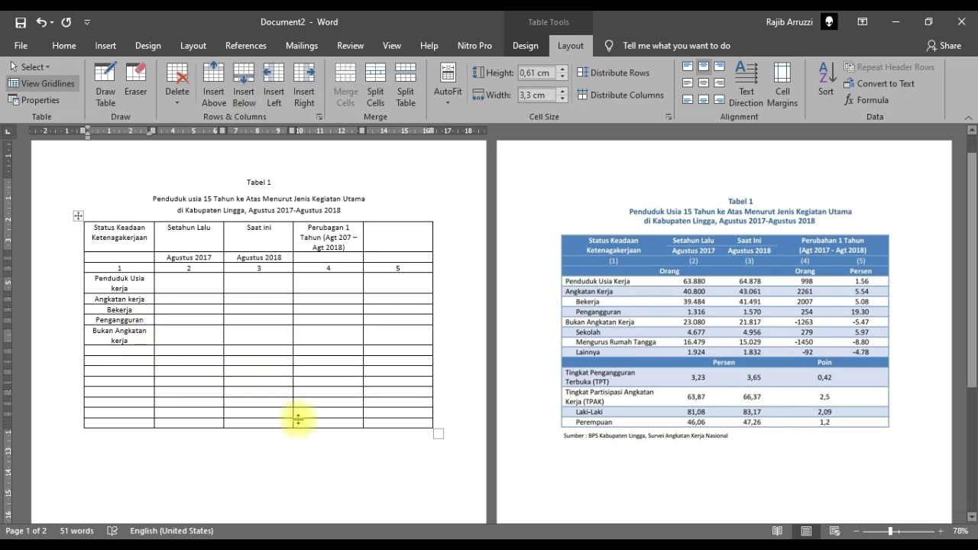
pyautogui.write('Sekol')
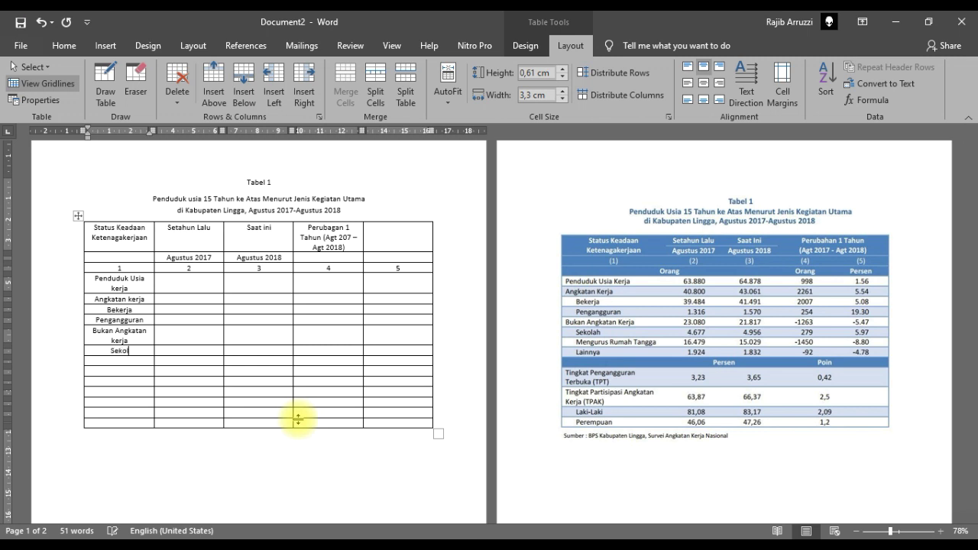
pyautogui.write('ahMengurus Rm')
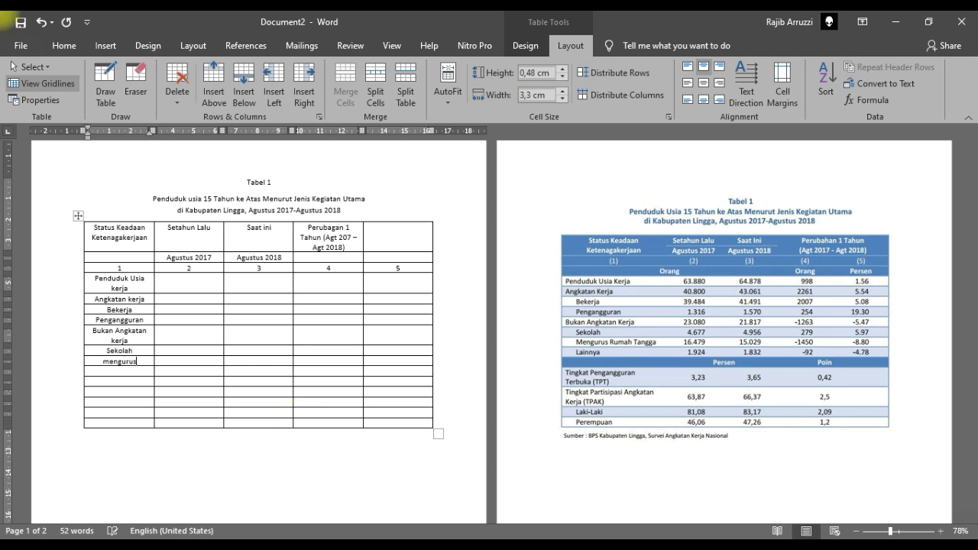
pyautogui.press('BackSpace')
pyautogui.press('BackSpace')
pyautogui.write('Rumah Tangg')
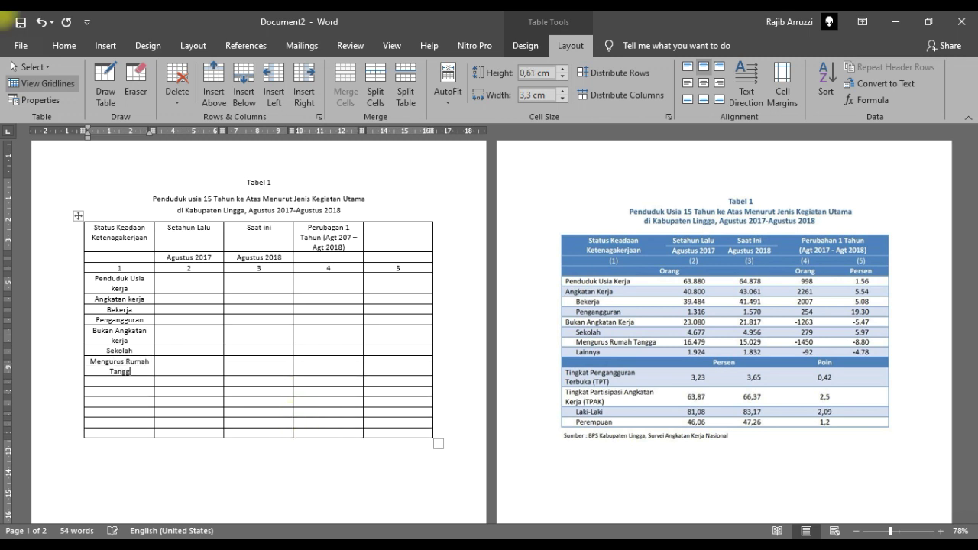
pyautogui.write('a')
pyautogui.press('Down')
pyautogui.write('Lainnya')
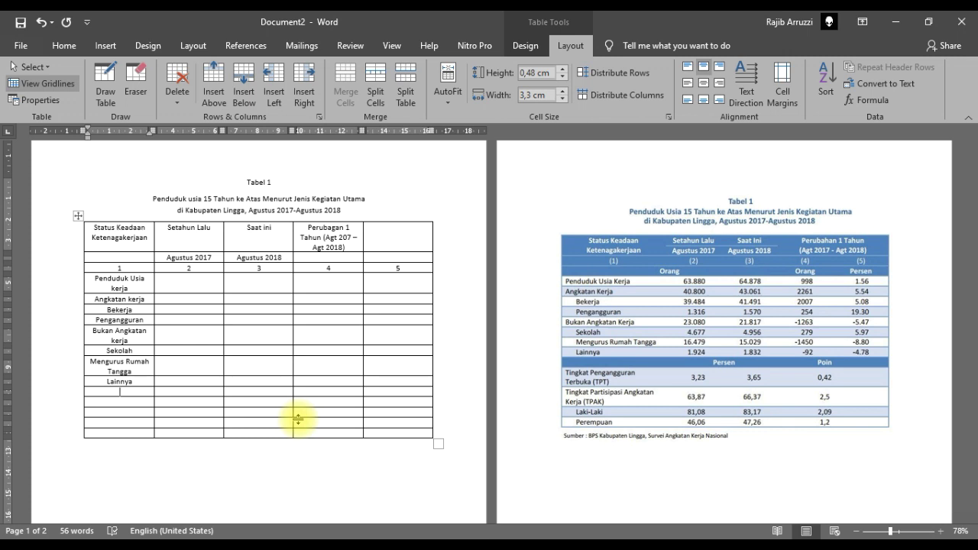
# - Leave one row blank below "Lainnya" and label the following two rows "Tingkat Pengangguran Terbuka (TPT" and "Tingkat Partisipasi Angkatan Kerja (TPAK)"
pyautogui.write('Tingkat Pengangguran')
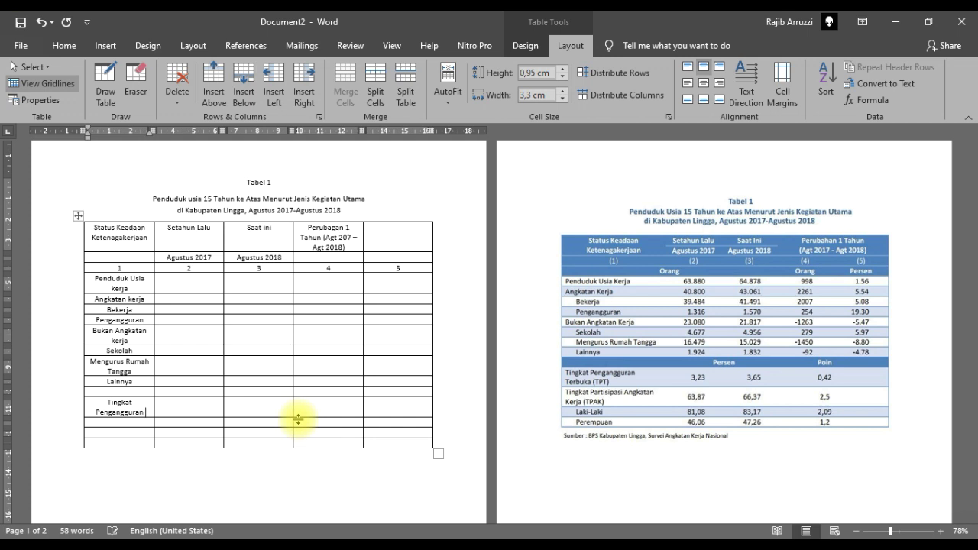
pyautogui.write(' Terbuka (TPT')
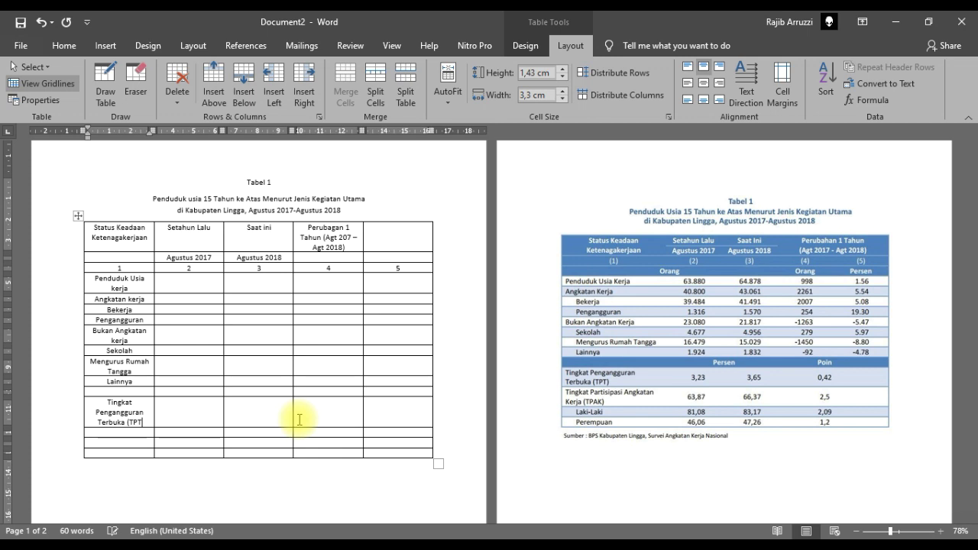
pyautogui.press('Down')
pyautogui.write('Tingkat Partisipasi')
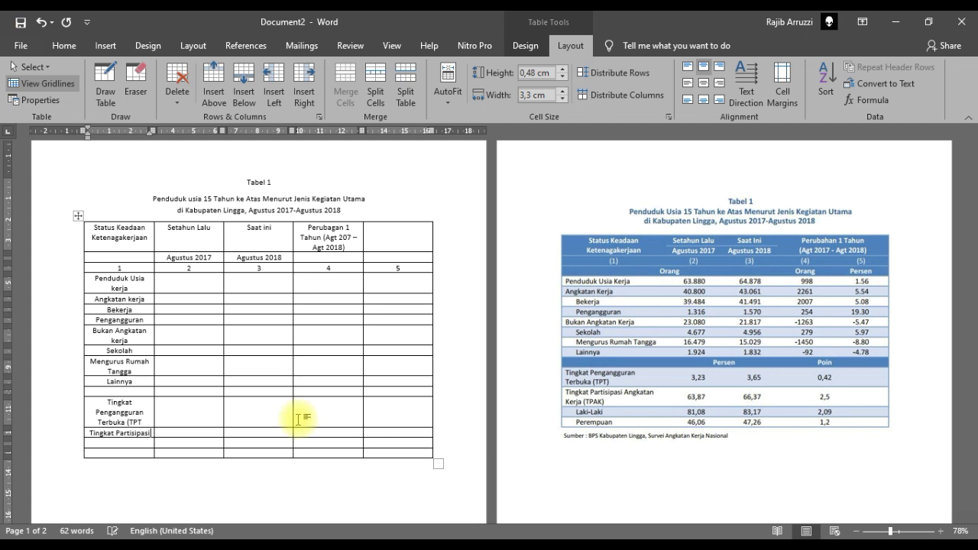
pyautogui.write(' Angkatan ')
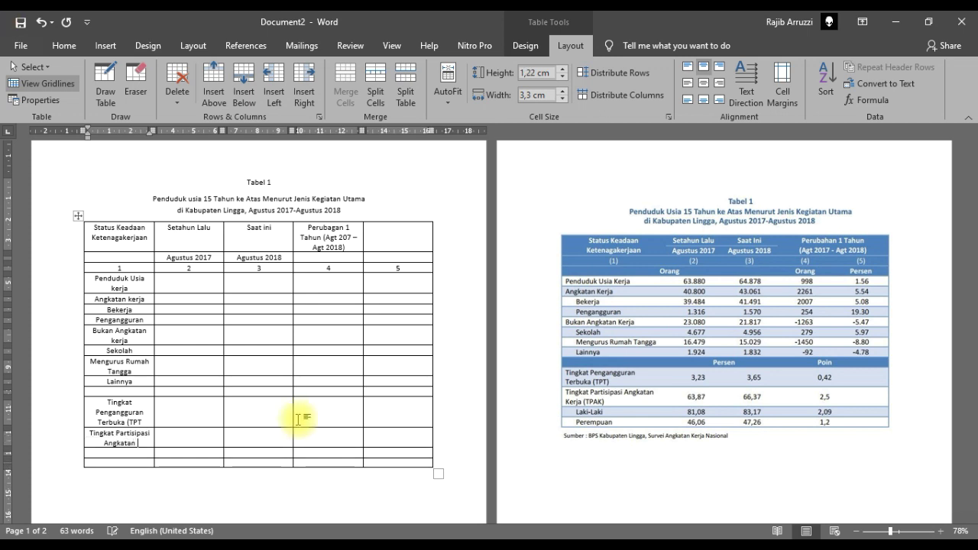
pyautogui.write('Kerja (TP')
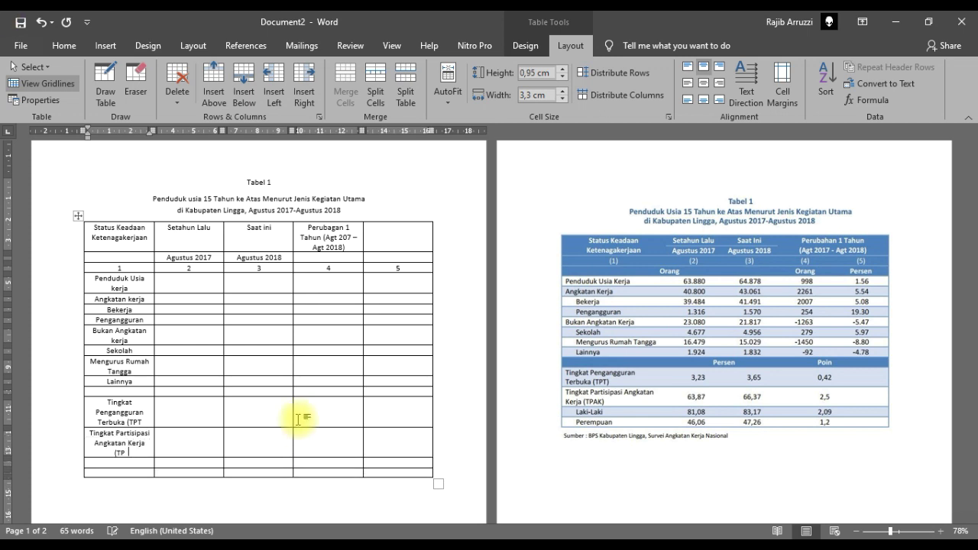
pyautogui.write('AK)')
# - Label the table's last two rows "Laki-Laki" and "perempuan" in the first column
pyautogui.press('Down')
pyautogui.write('Laki')
pyautogui.write('-Laki')
pyautogui.write('perempuan')
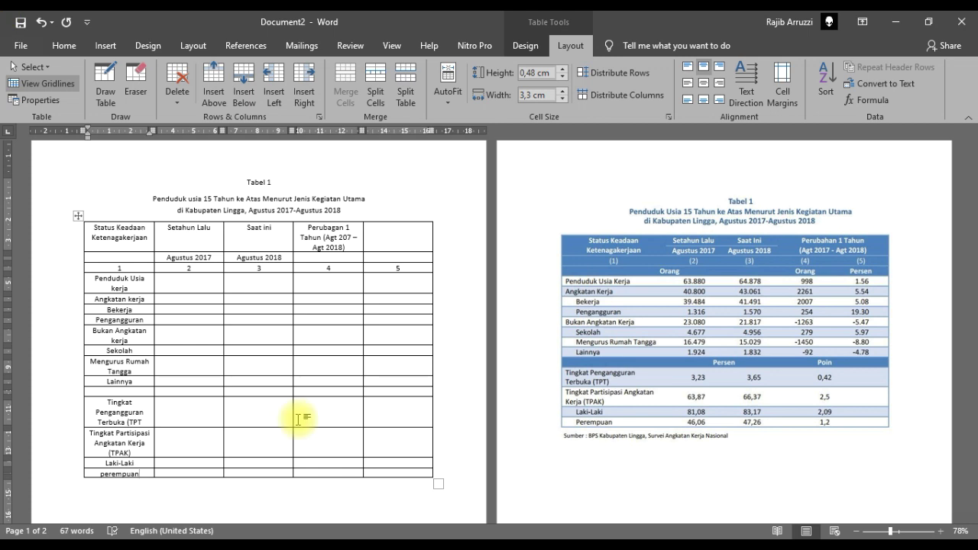
# - Align the first-column row labels from "Penduduk Usia kerja" through "perempuan" to the top left of their cells
pyautogui.moveTo(123, 281); pyautogui.dragTo(119, 473)
pyautogui.click(622, 73)
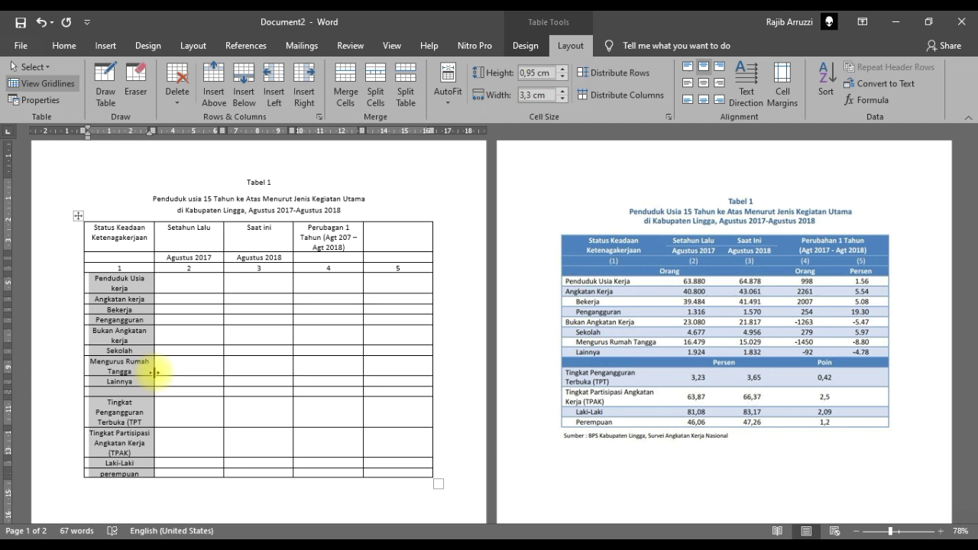
pyautogui.click(688, 71)
pyautogui.click(173, 342)
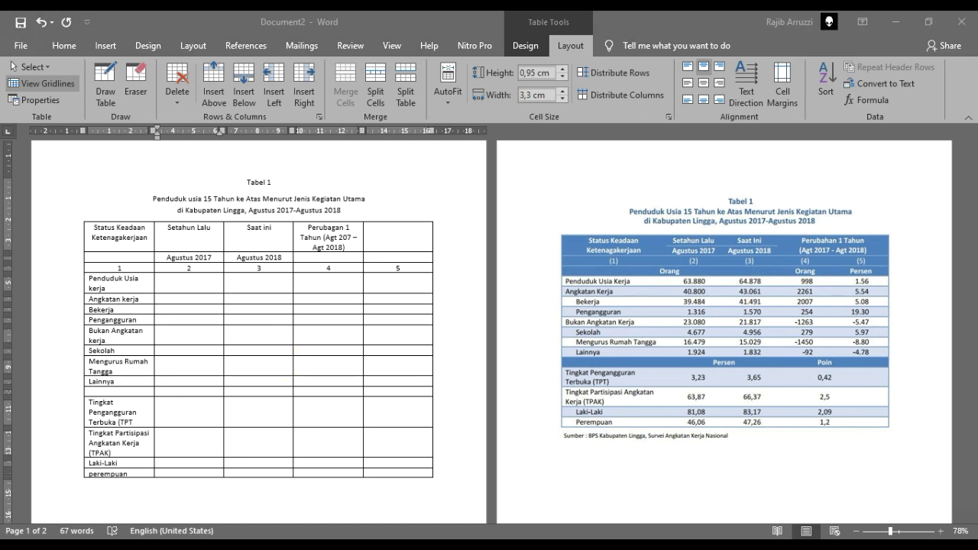
pyautogui.click(244, 329)
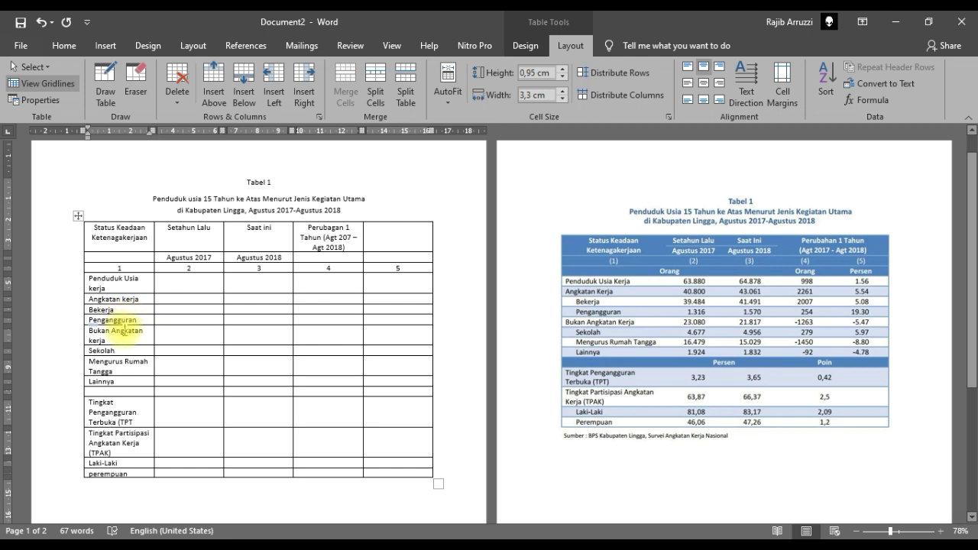
# - Try to indent the "Bekerja" and "Angkatan kerja" row labels by one level using Increase Indent
pyautogui.moveTo(122, 310); pyautogui.dragTo(126, 321)
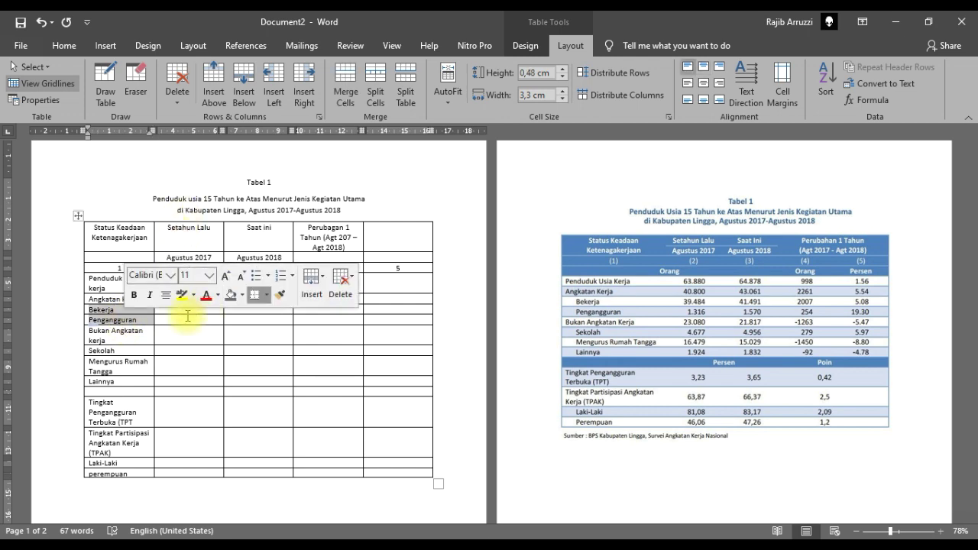
pyautogui.click(62, 44)
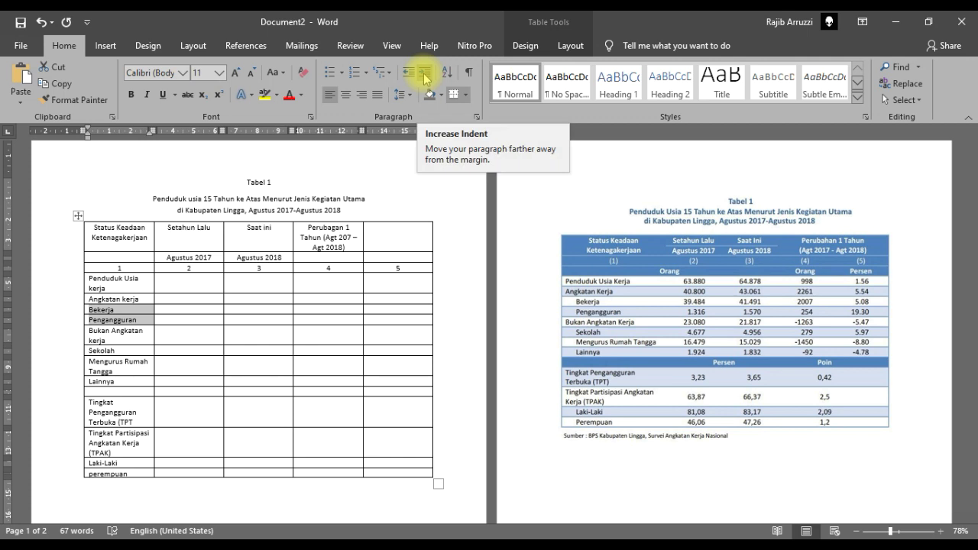
pyautogui.click(425, 78)
pyautogui.click(142, 307)
pyautogui.click(143, 299)
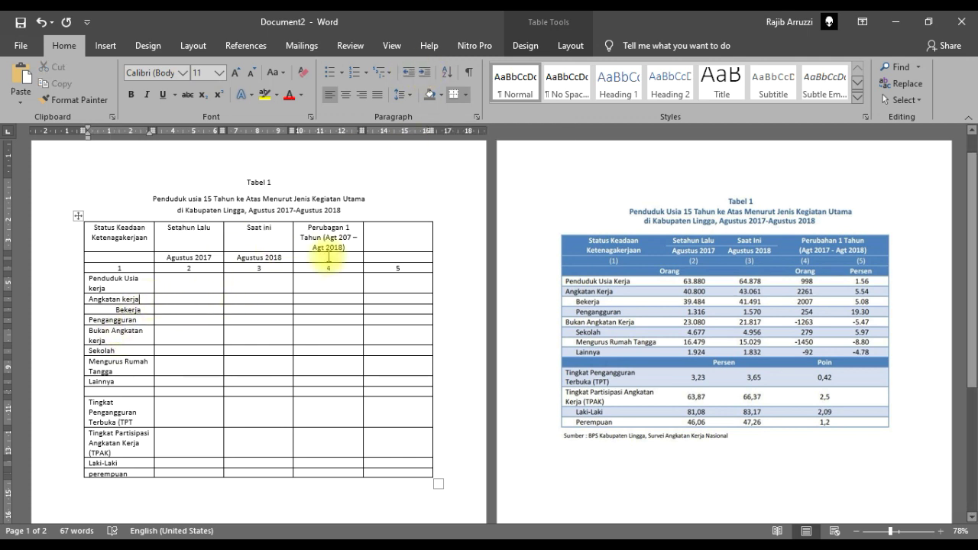
pyautogui.click(425, 74)
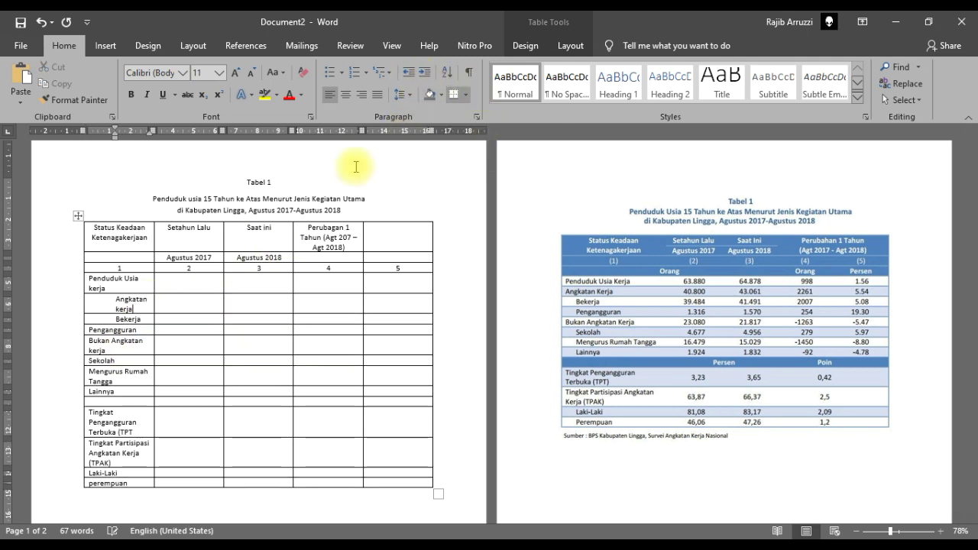
pyautogui.moveTo(120, 301); pyautogui.dragTo(130, 319)
pyautogui.click(122, 309)
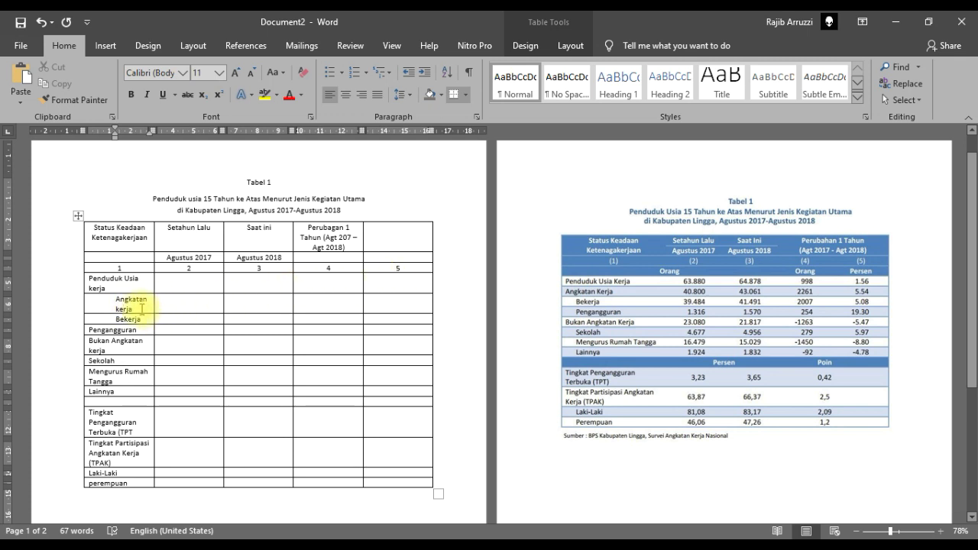
pyautogui.hotkey('ctrl', 'z')
pyautogui.hotkey('ctrl', 'z')
# - Shift the left indent of the "Angkatan kerja" and "Bekerja" labels slightly inward on the ruler
pyautogui.moveTo(88, 298); pyautogui.dragTo(115, 309)
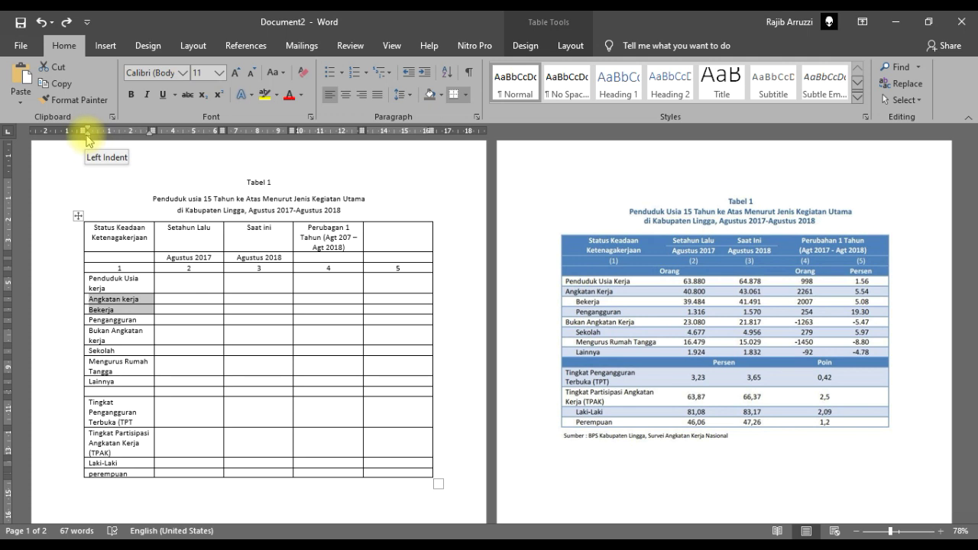
pyautogui.moveTo(87, 136); pyautogui.dragTo(98, 136)
pyautogui.click(113, 299)
# - Copy the indented label formatting with Format Painter onto "Sekolah", "Mengurus Rumah Tangga", "Lainnya", "Laki-Laki" and "perempuan"
pyautogui.click(77, 100)
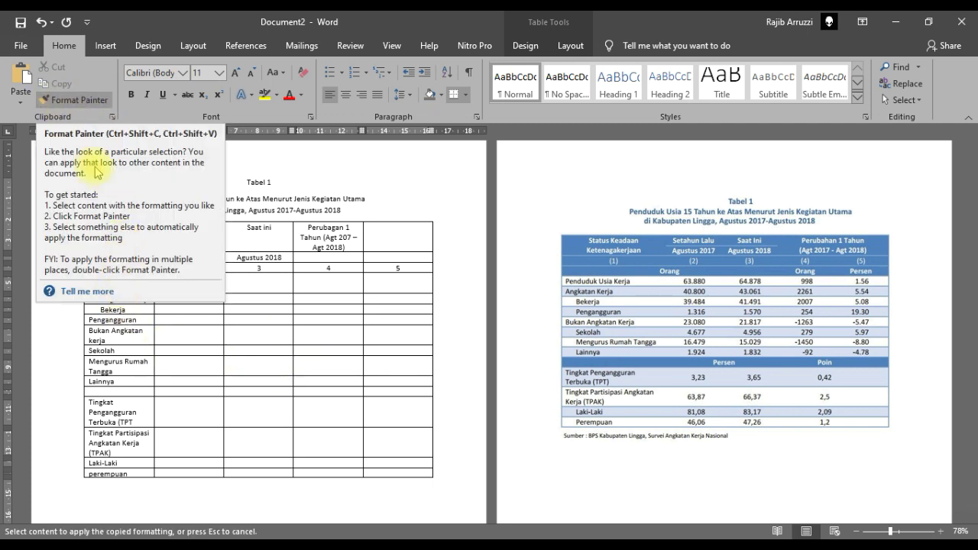
pyautogui.click(103, 229)
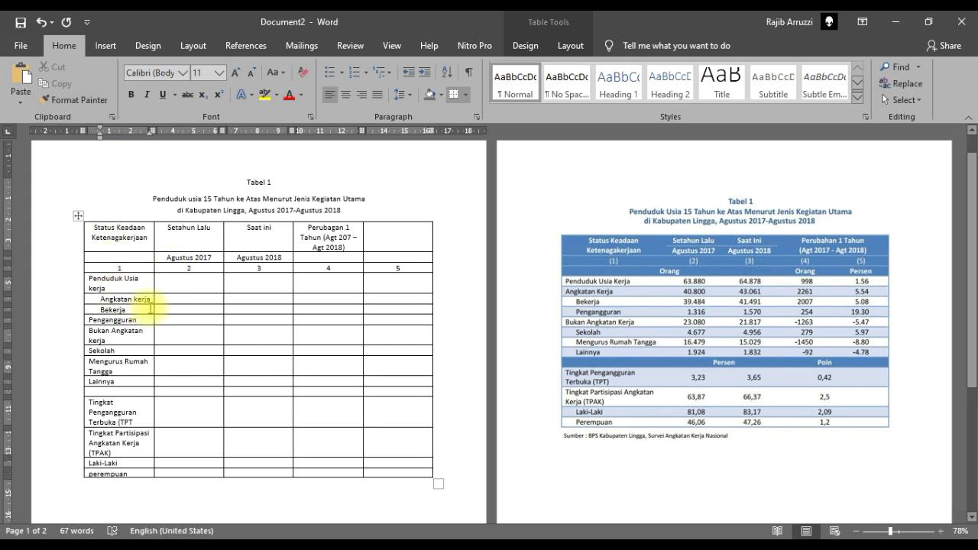
pyautogui.click(70, 107)
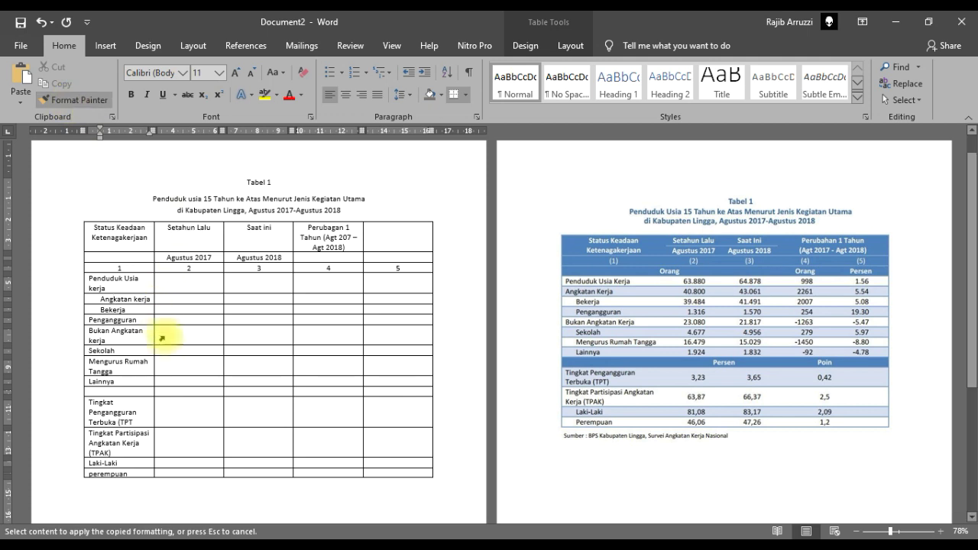
pyautogui.moveTo(112, 381); pyautogui.dragTo(112, 353)
pyautogui.click(112, 358)
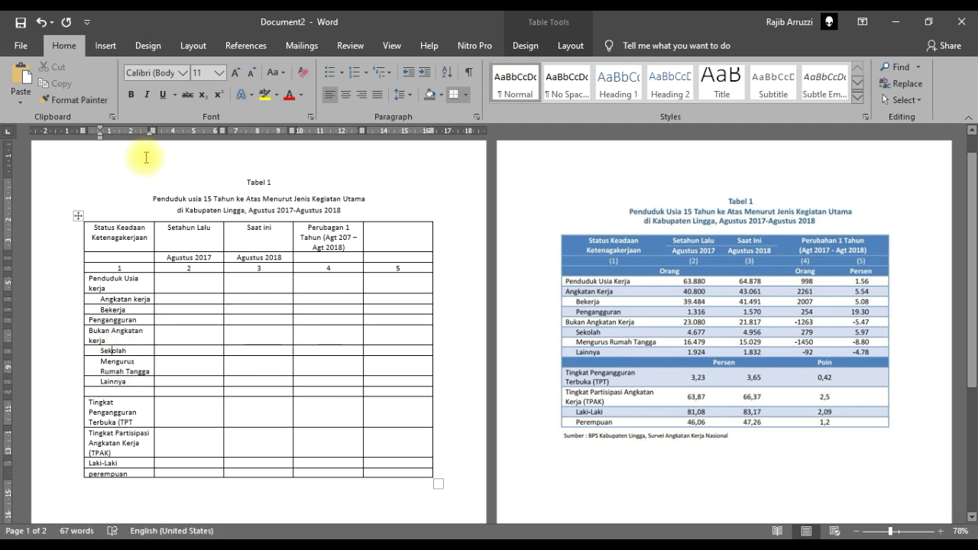
pyautogui.click(70, 98)
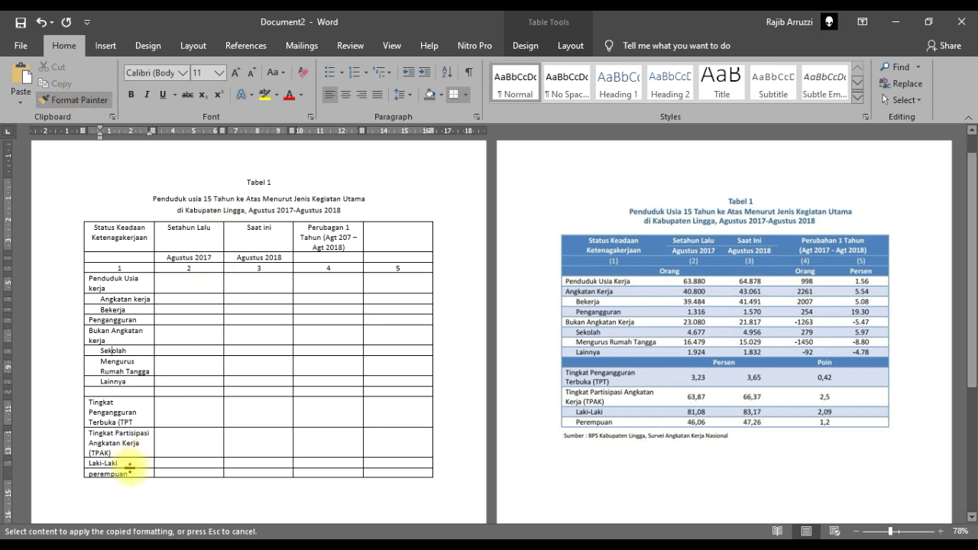
pyautogui.moveTo(115, 463); pyautogui.dragTo(123, 472)
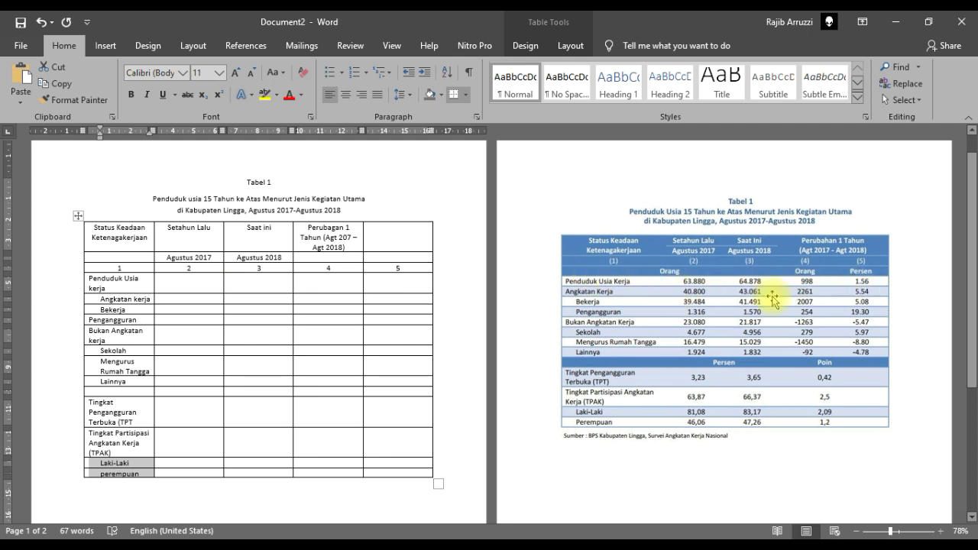
# - Insert a blank row above the "Penduduk Usia kerja" row
pyautogui.click(185, 281)
pyautogui.click(570, 46)
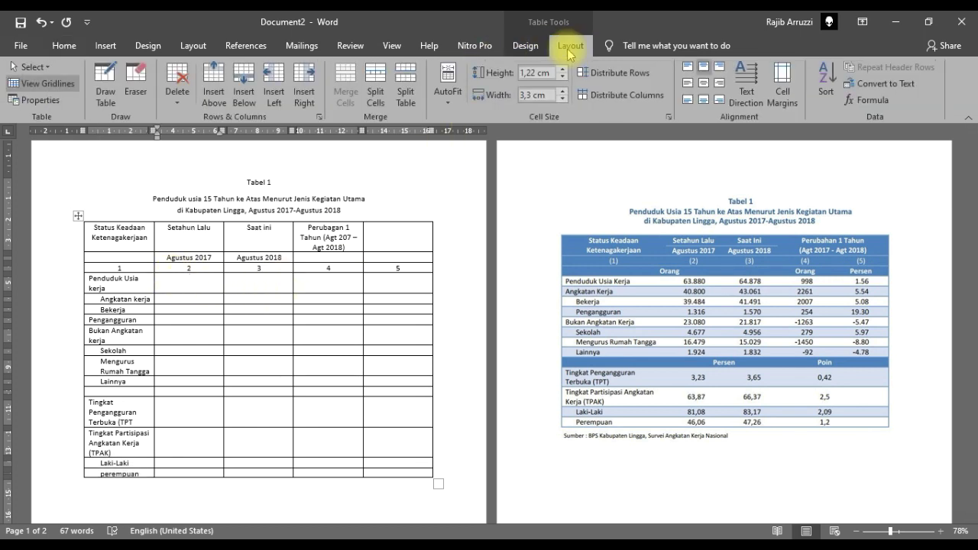
pyautogui.click(213, 91)
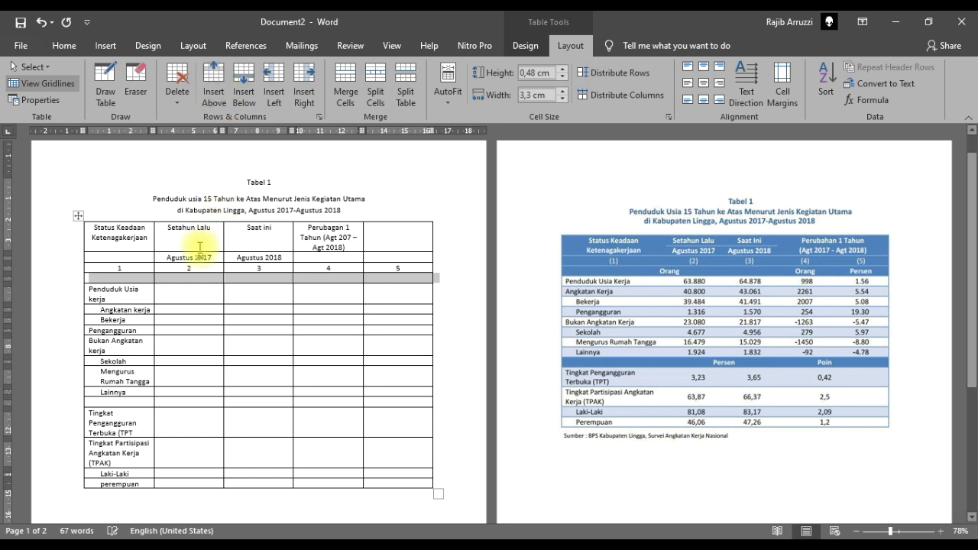
# - Fill the new row with "Orang" in the second column, "orang" in the fourth and "Persen" in the fifth
pyautogui.click(192, 278)
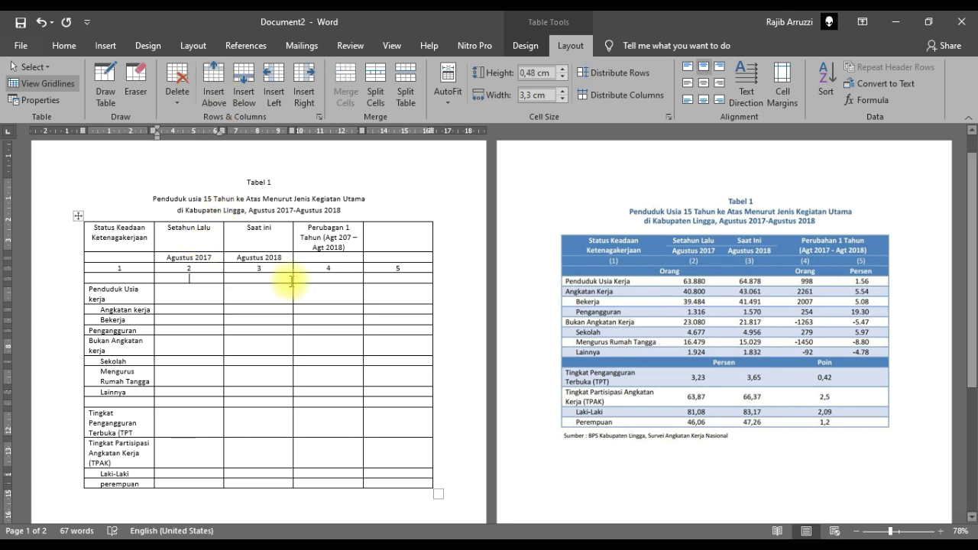
pyautogui.write('Orang')
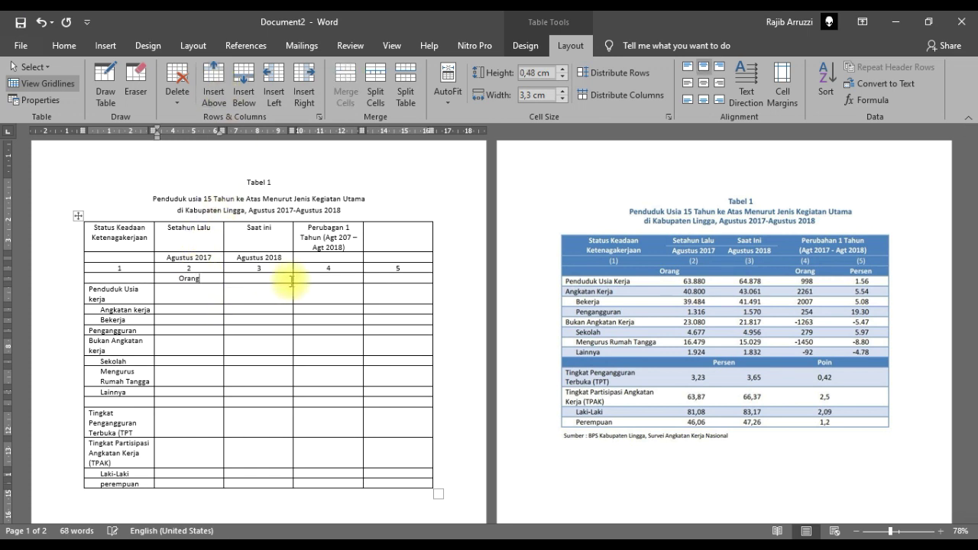
pyautogui.press('Tab')
pyautogui.press('Tab')
pyautogui.press('Tab')
pyautogui.hotkey('shift', 'Tab')
pyautogui.write('orang')
pyautogui.press('Tab')
pyautogui.write('Persen')
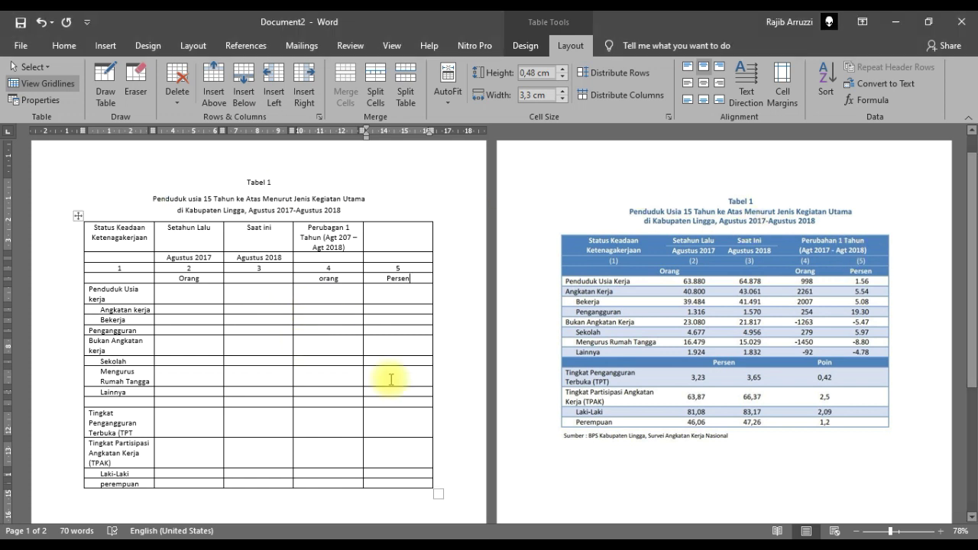
# - Merge the second and third cells of the blank row below "Lainnya" and enter "Persen" in the merged cell
pyautogui.click(186, 404)
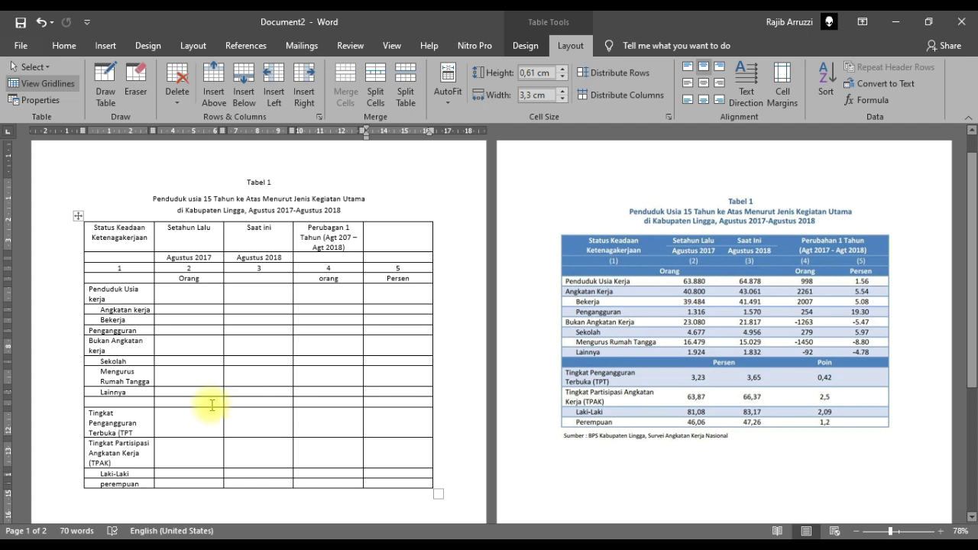
pyautogui.moveTo(208, 402); pyautogui.dragTo(246, 403)
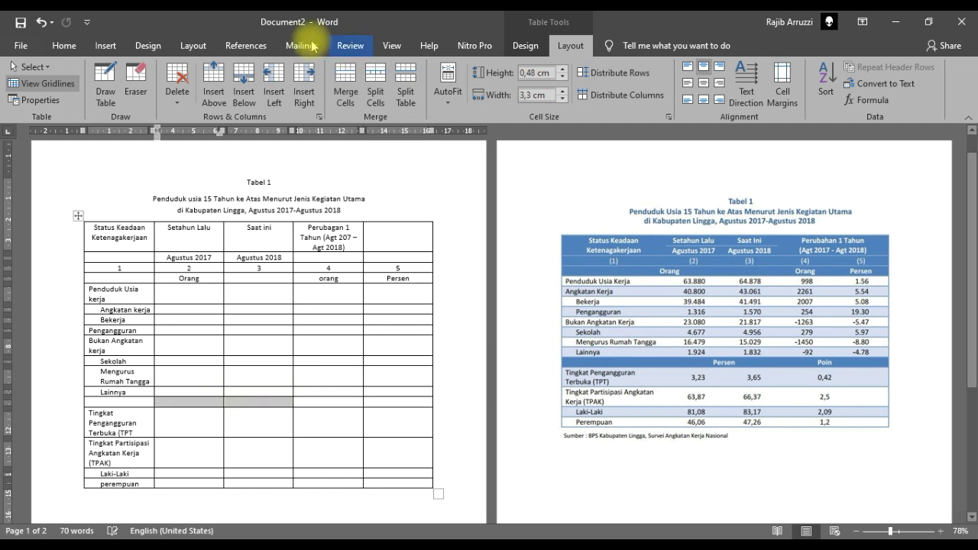
pyautogui.click(346, 84)
pyautogui.click(310, 406)
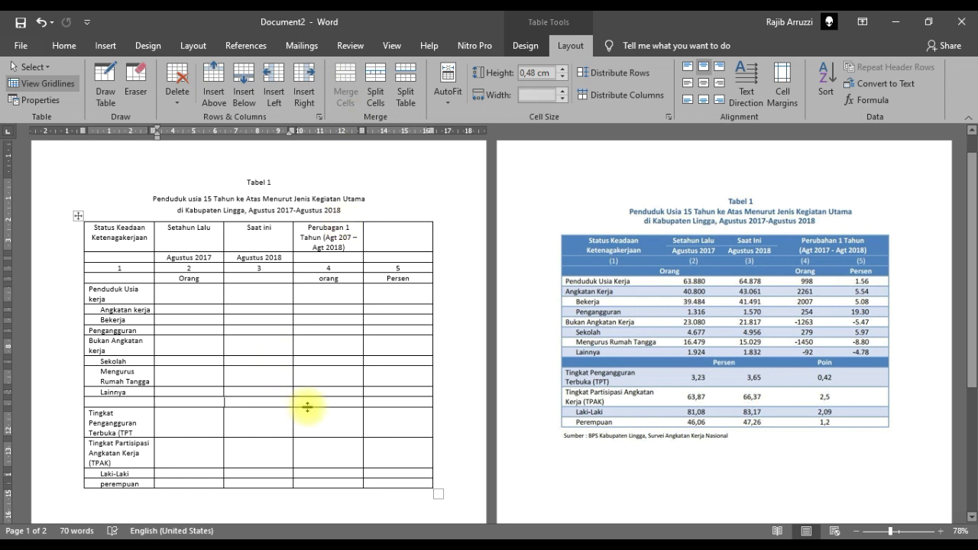
pyautogui.write('Persen')
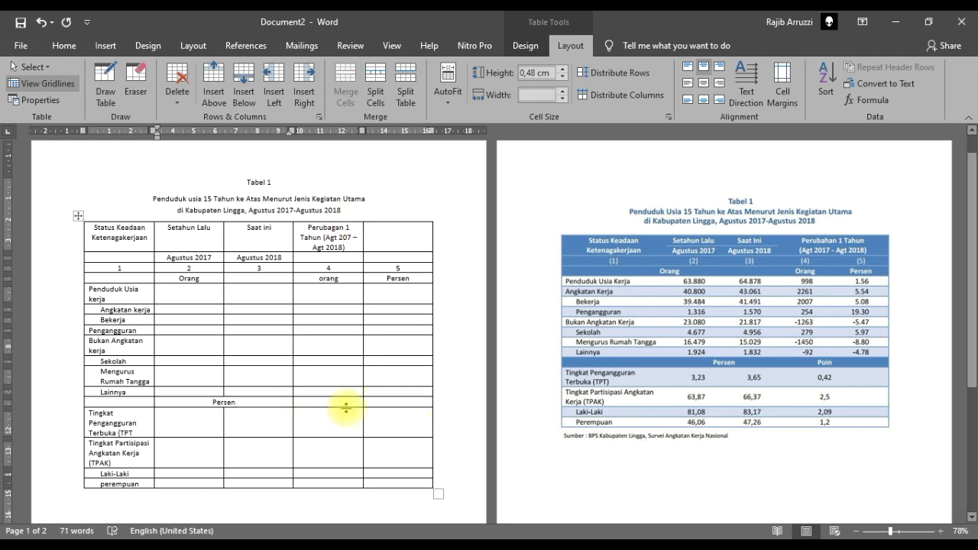
# - Merge the last two cells of the row below "Lainnya" and enter "Poin" in the merged cell
pyautogui.moveTo(420, 402); pyautogui.dragTo(336, 402)
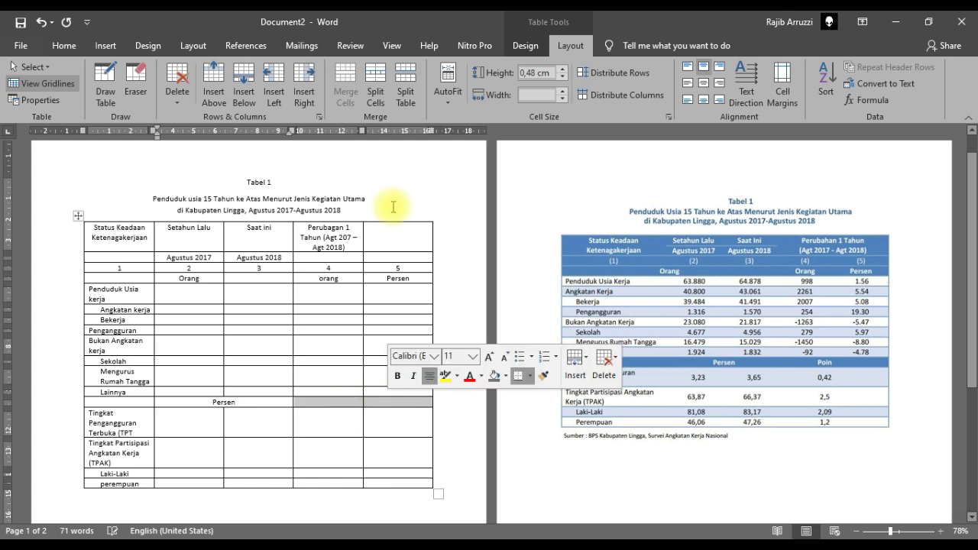
pyautogui.click(344, 95)
pyautogui.click(376, 404)
pyautogui.write('Poin')
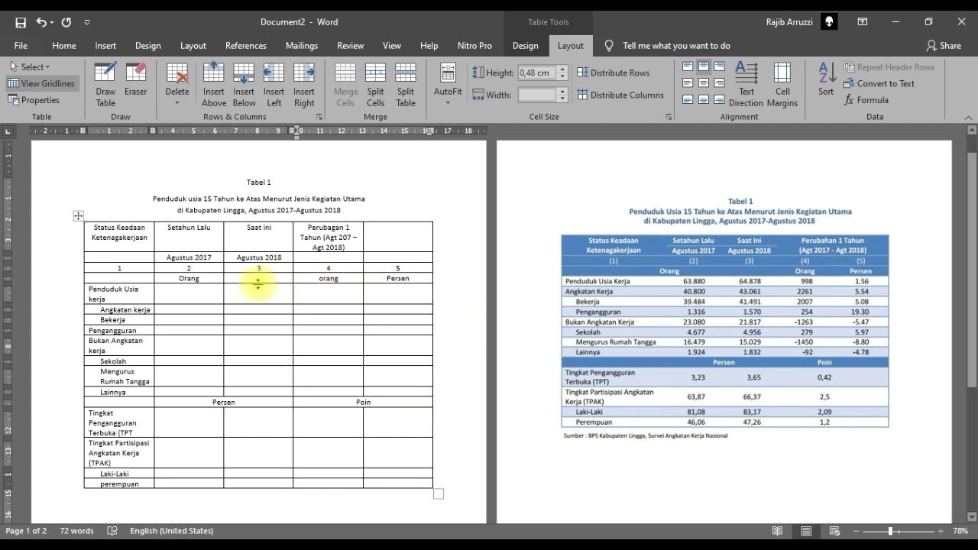
# - Merge the "Status Keadaan Ketenagakerjaan" heading with the blank cell below, and the "Perubagan 1 Tahun" heading with its three adjoining blank cells
pyautogui.moveTo(120, 233); pyautogui.dragTo(118, 258)
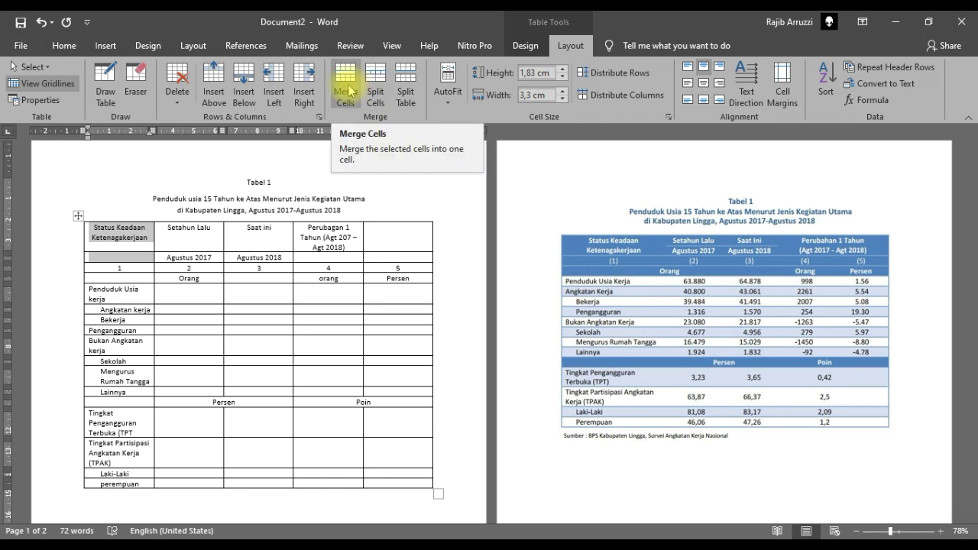
pyautogui.click(348, 91)
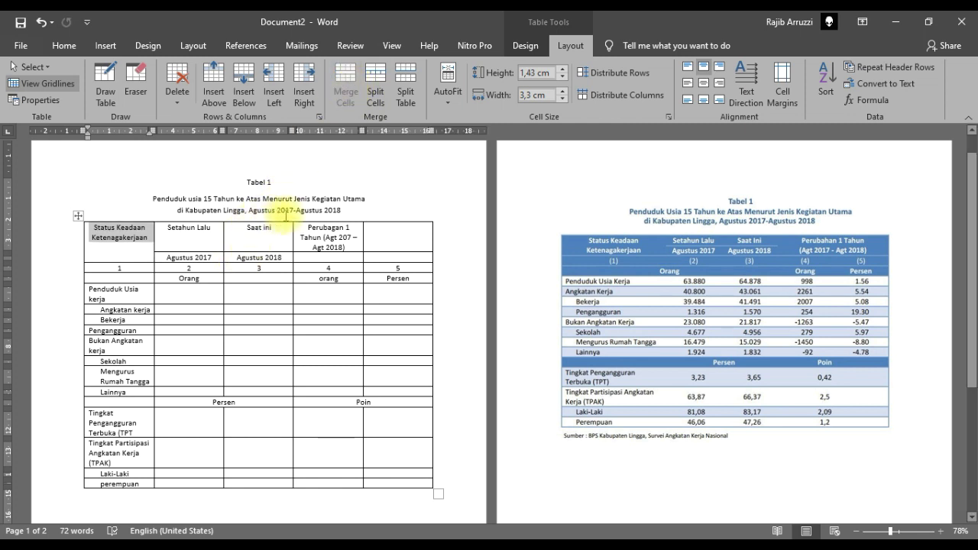
pyautogui.moveTo(340, 237); pyautogui.dragTo(383, 242)
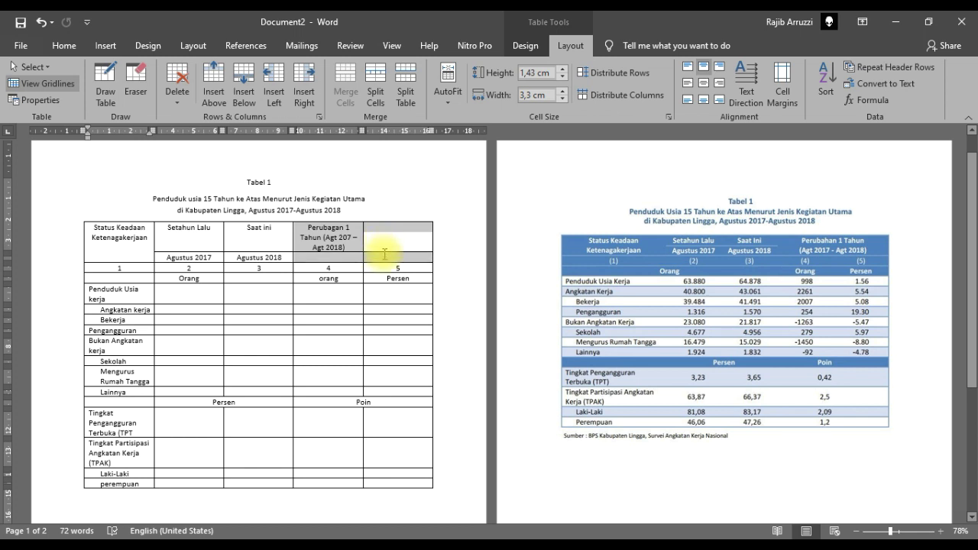
pyautogui.click(345, 91)
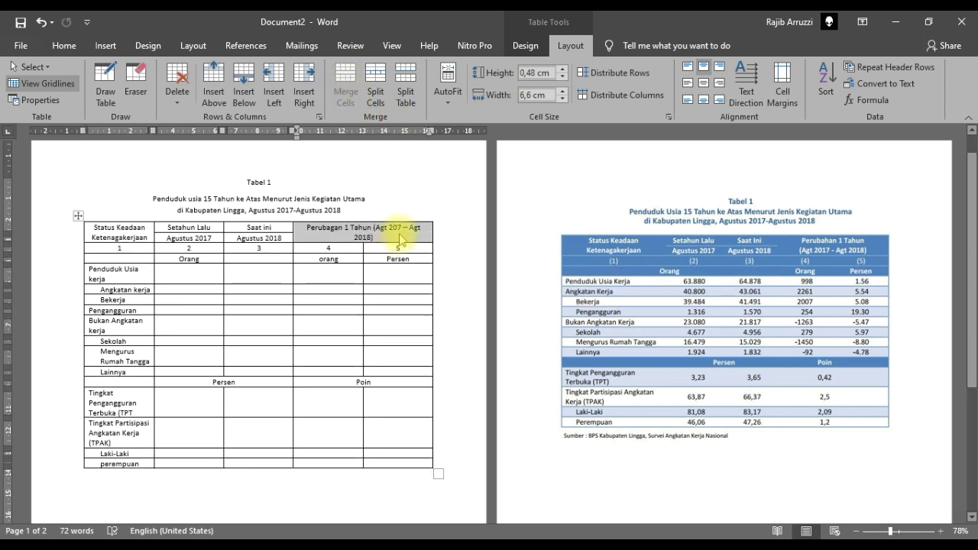
# - Break the "Perubagan 1 Tahun" heading so that "(Agt 207 – Agt 2018)" starts on its own line
pyautogui.click(400, 237)
pyautogui.click(372, 227)
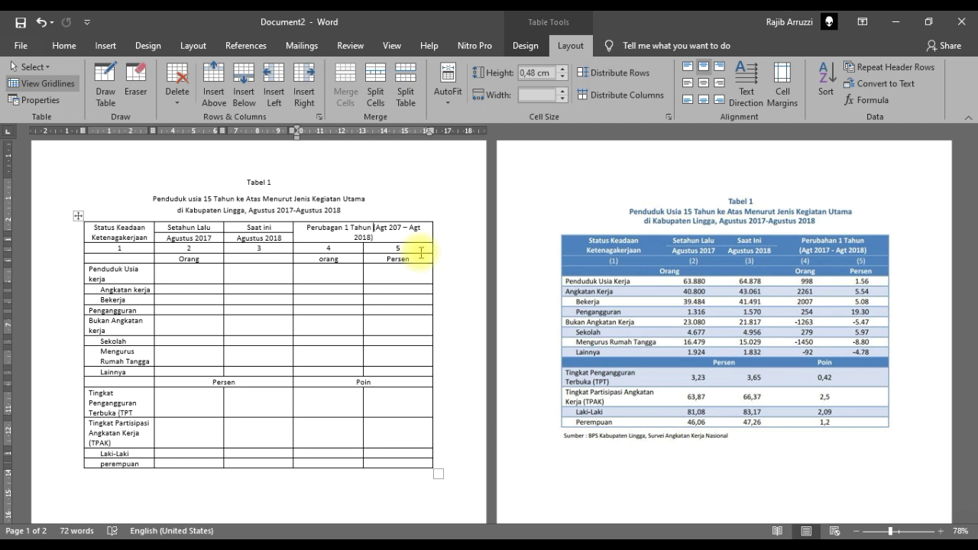
pyautogui.press('Return')
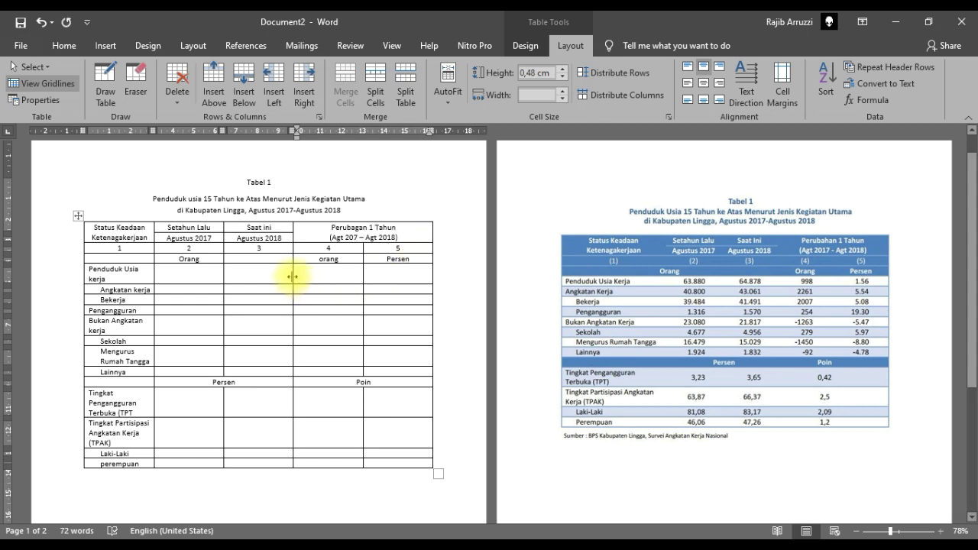
# - Adjust the table's column borders to widen the first column and narrow the fourth and fifth columns
pyautogui.moveTo(295, 277); pyautogui.dragTo(380, 277)
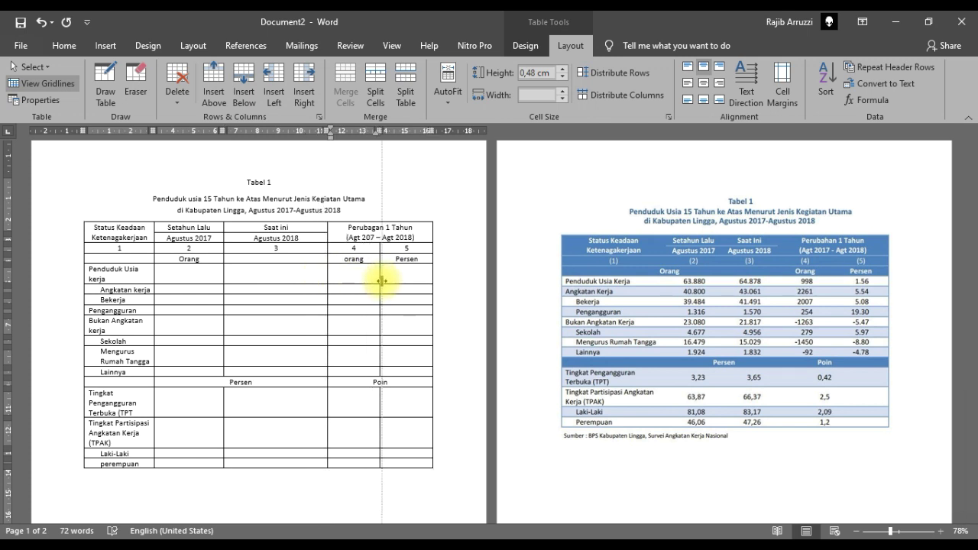
pyautogui.moveTo(226, 270); pyautogui.dragTo(252, 271)
pyautogui.moveTo(154, 273); pyautogui.dragTo(179, 275)
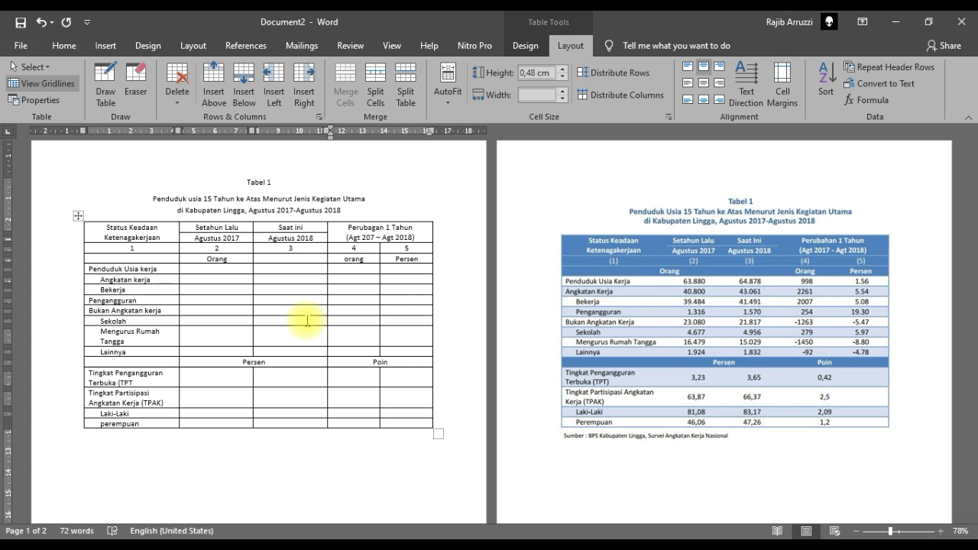
pyautogui.click(246, 467)
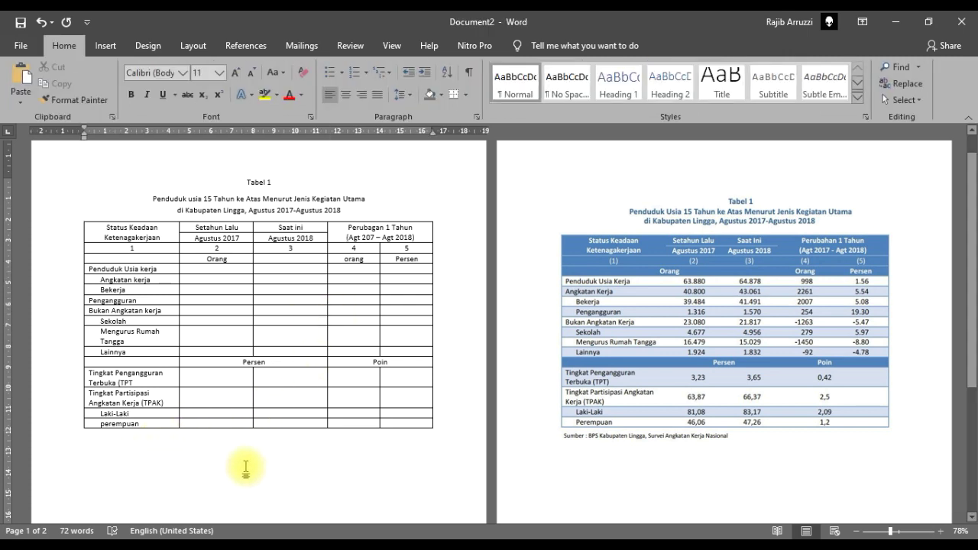
# - Enter the source line "Sumber: BPS Kabupaten Lingga, Survei Angkatan Kerja Nasional" below the table
pyautogui.write('Sumber: BPS Kabupa')
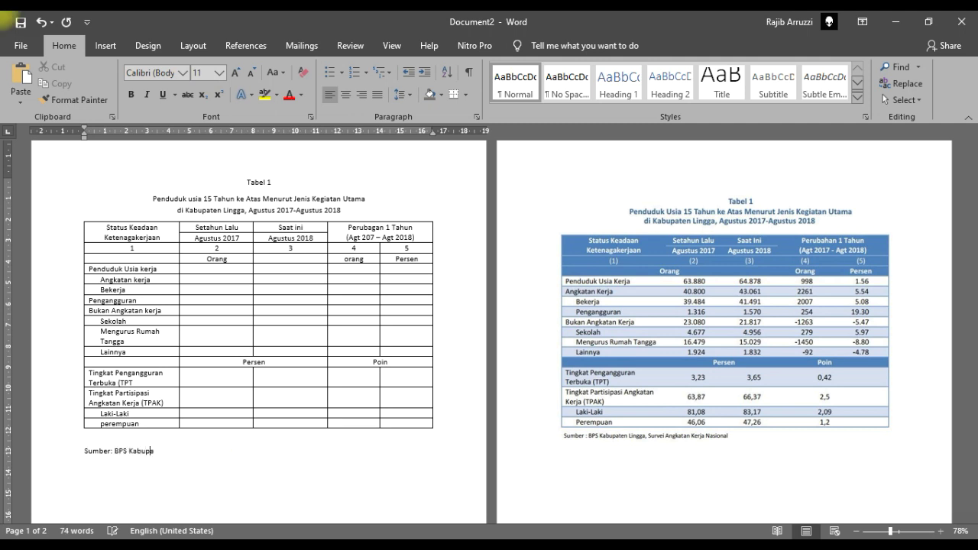
pyautogui.write('ten Lingga, Survei Angkatan ')
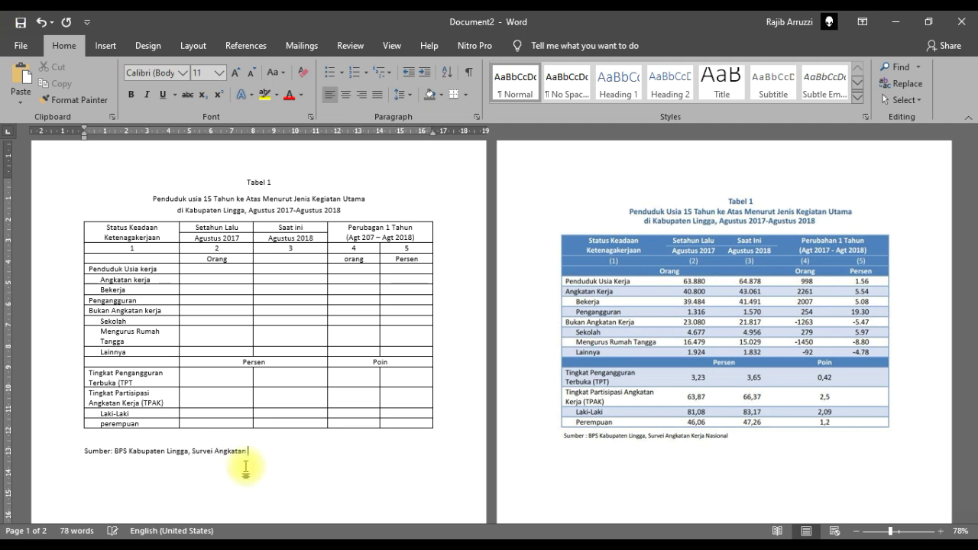
pyautogui.write('Kerja Nasional')
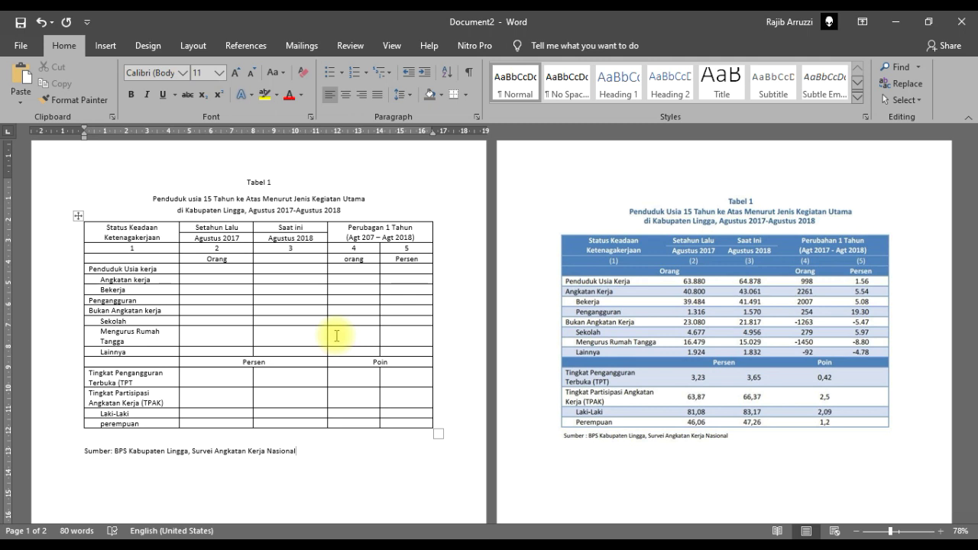
# - Format the three title lines above the table in standard Blue, bold, with font size 12
pyautogui.click(345, 209)
pyautogui.keyDown('shift'); pyautogui.click(246, 182); pyautogui.keyUp('shift')
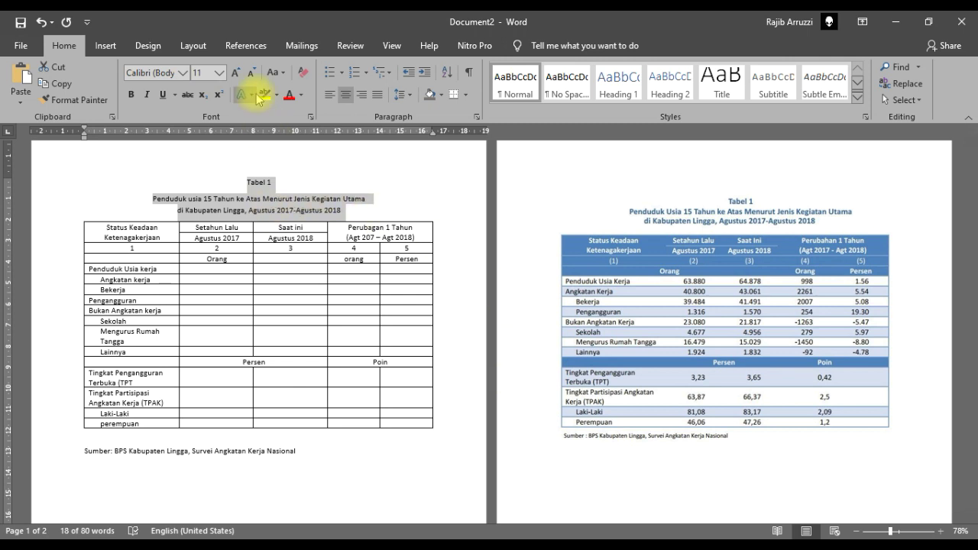
pyautogui.click(302, 95)
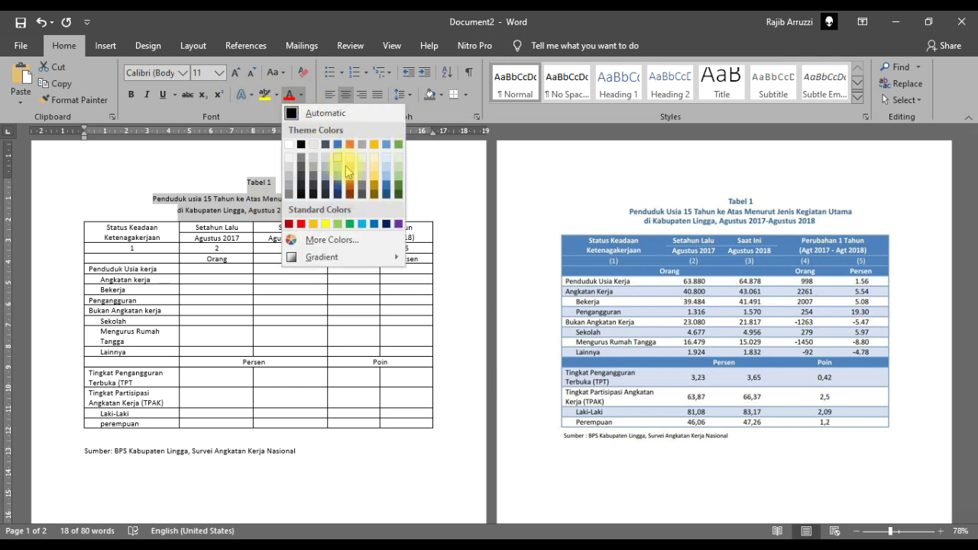
pyautogui.click(372, 224)
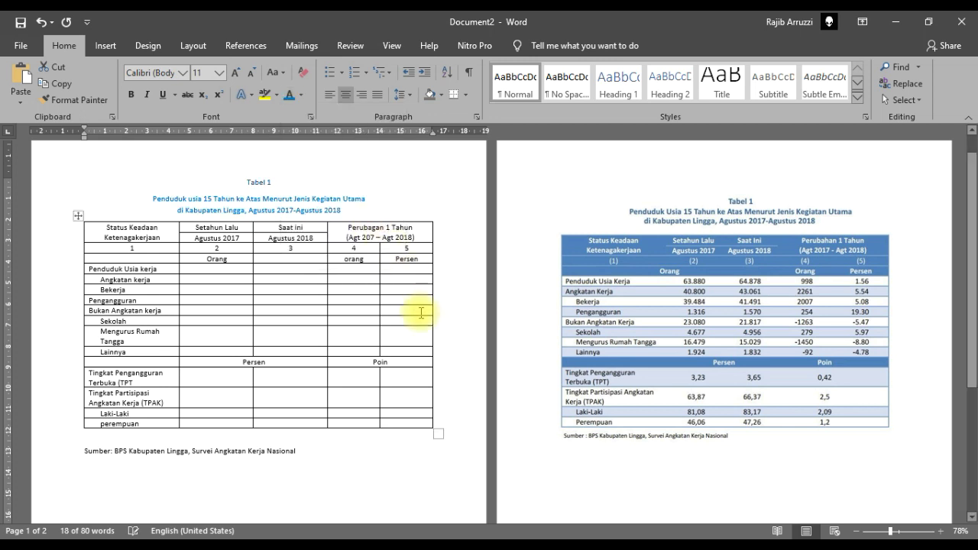
pyautogui.click(132, 96)
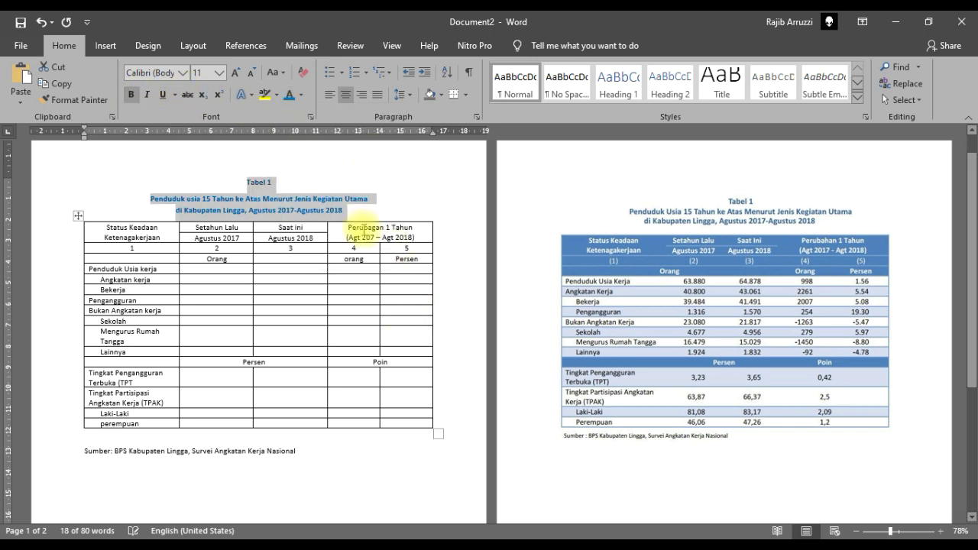
pyautogui.click(237, 73)
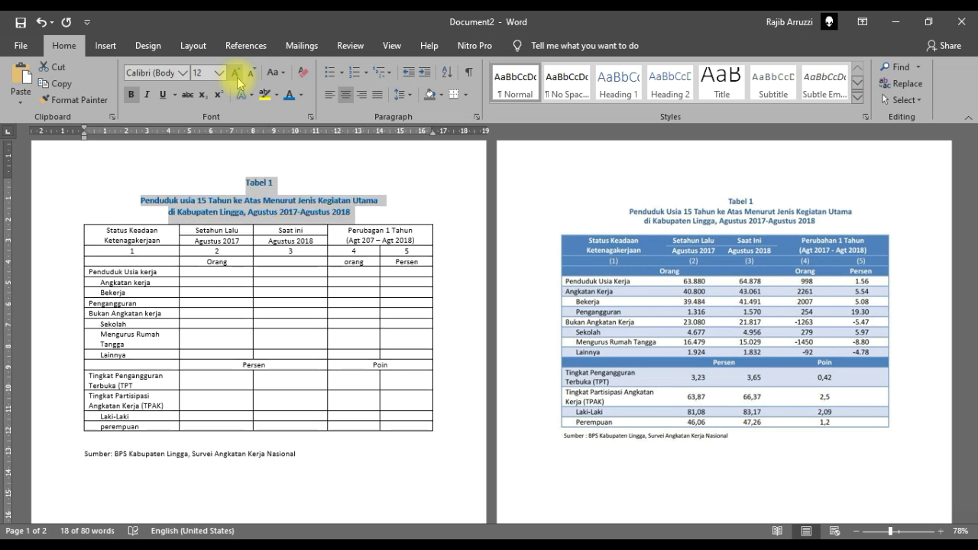
pyautogui.click(431, 237)
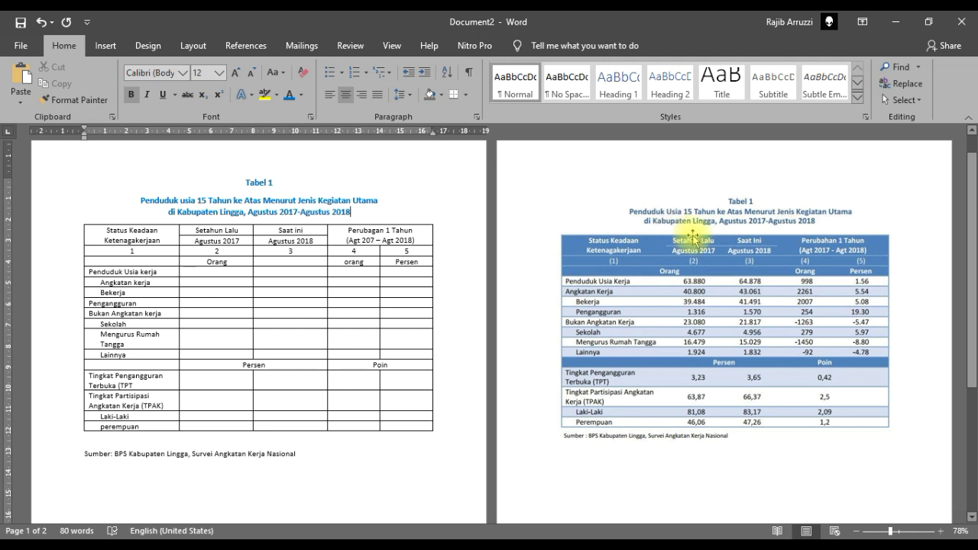
# - Apply an outer shadow text effect to the three title lines above the table
pyautogui.moveTo(352, 212); pyautogui.dragTo(256, 187)
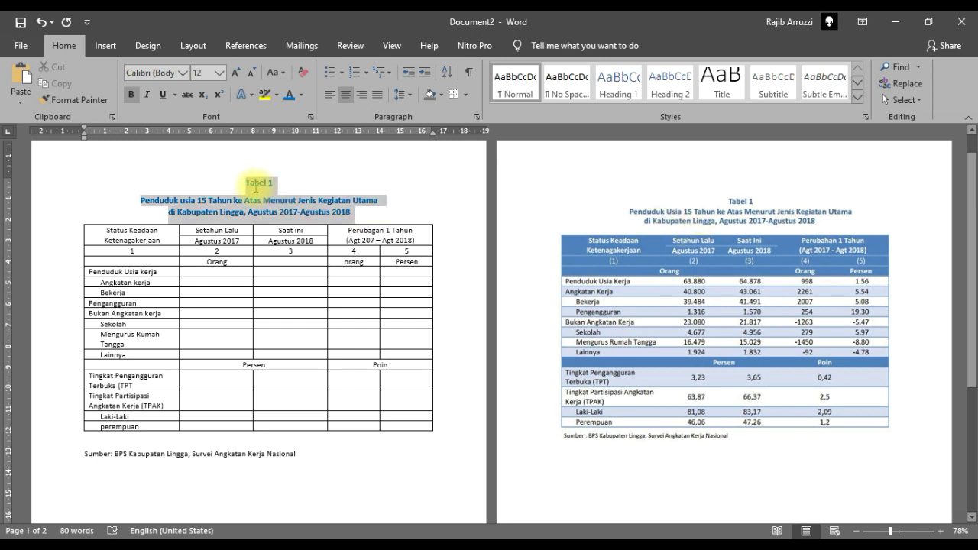
pyautogui.click(253, 97)
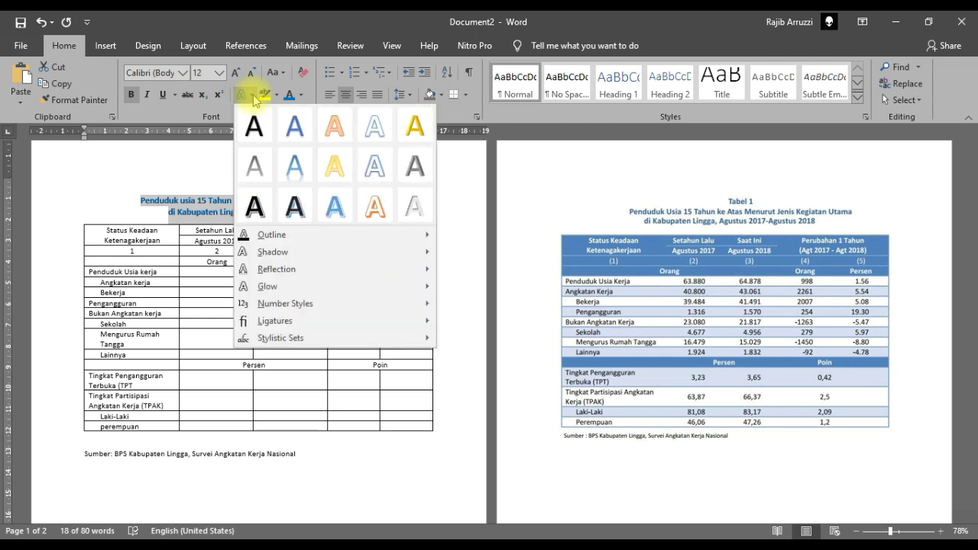
pyautogui.moveTo(328, 259)
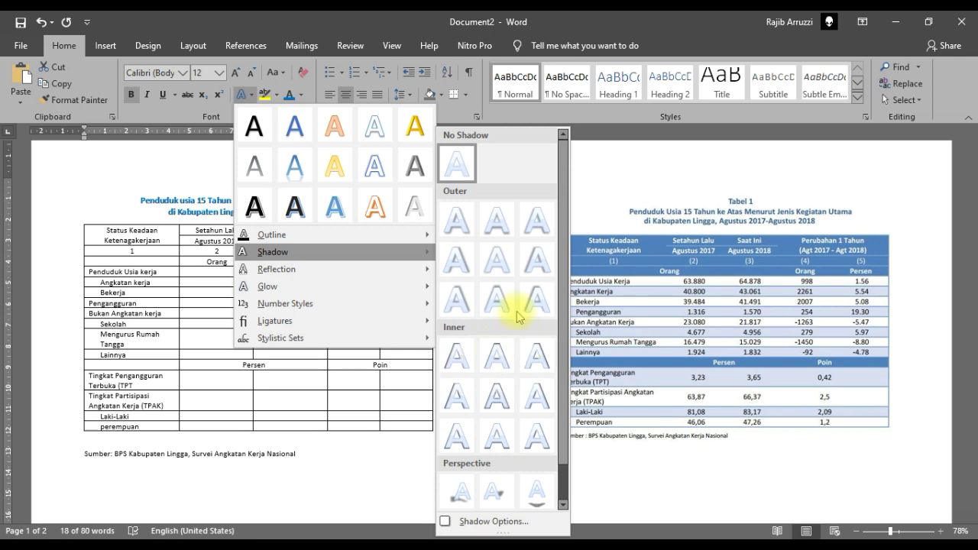
pyautogui.click(535, 222)
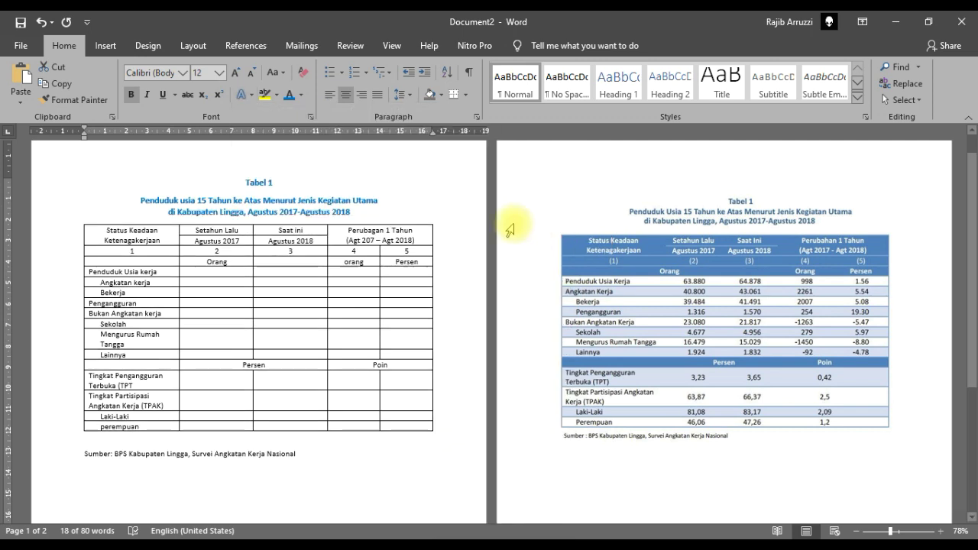
pyautogui.click(407, 197)
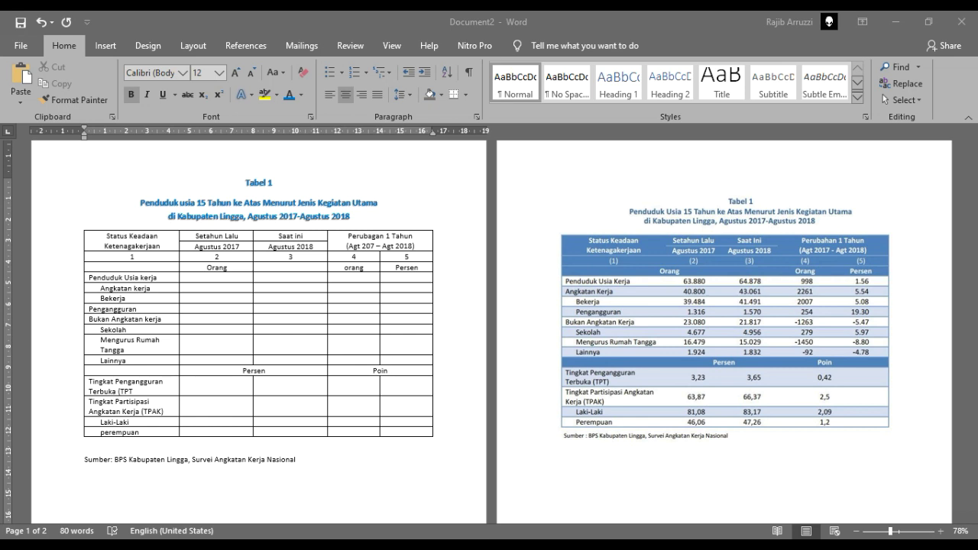
# - Select the table's header rows, from "Status Keadaan Ketenagakerjaan" down to the "Orang" and "Persen" row
pyautogui.click(219, 250)
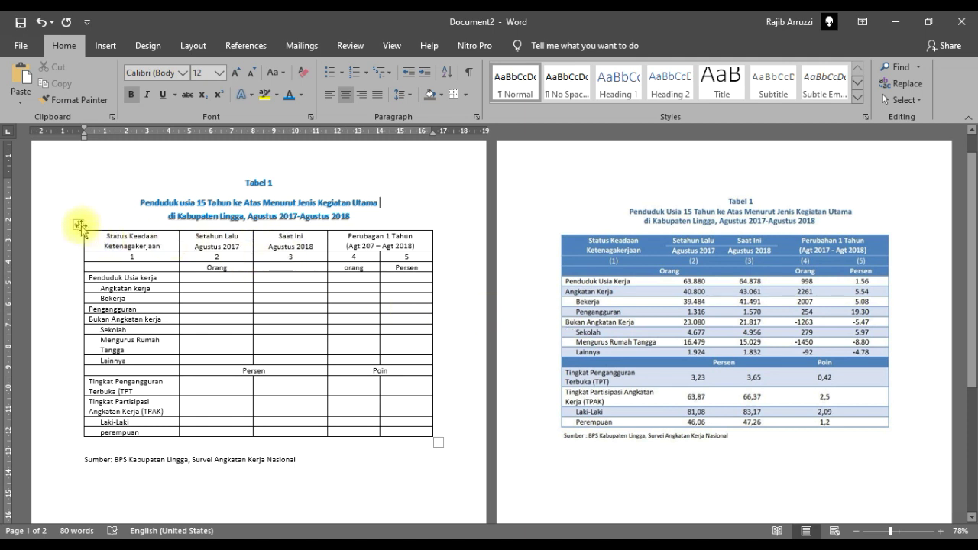
pyautogui.moveTo(109, 245); pyautogui.dragTo(433, 269)
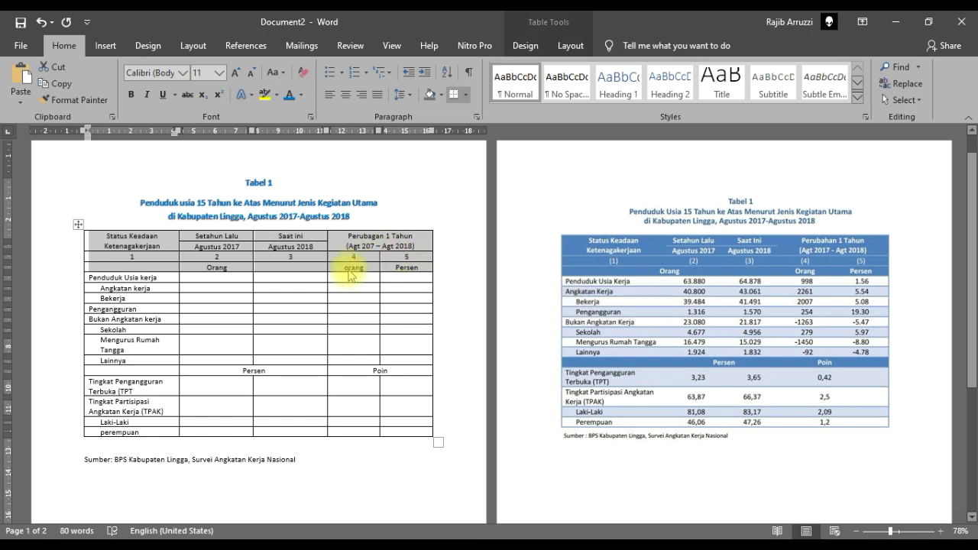
pyautogui.click(441, 95)
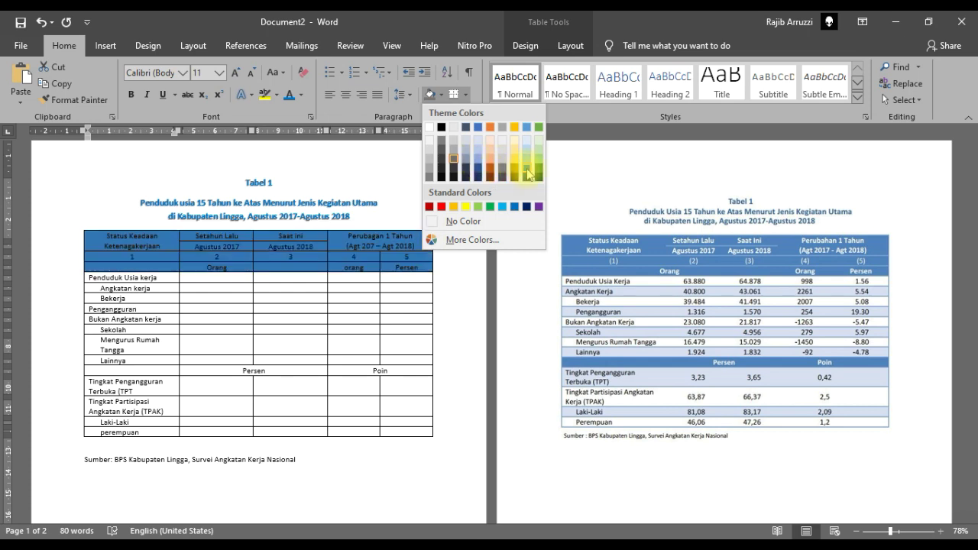
pyautogui.click(458, 240)
pyautogui.click(401, 171)
pyautogui.click(445, 172)
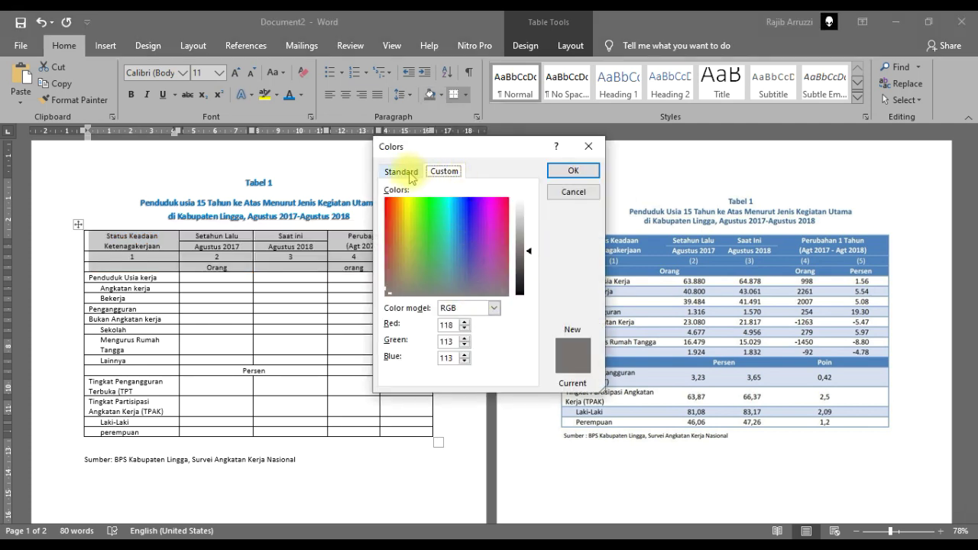
pyautogui.click(401, 171)
pyautogui.click(444, 171)
pyautogui.click(401, 171)
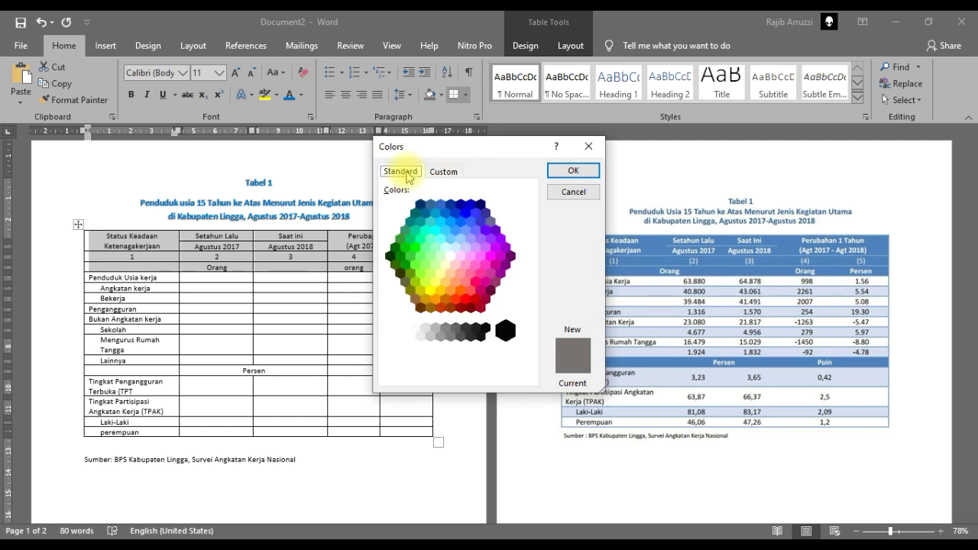
pyautogui.click(588, 146)
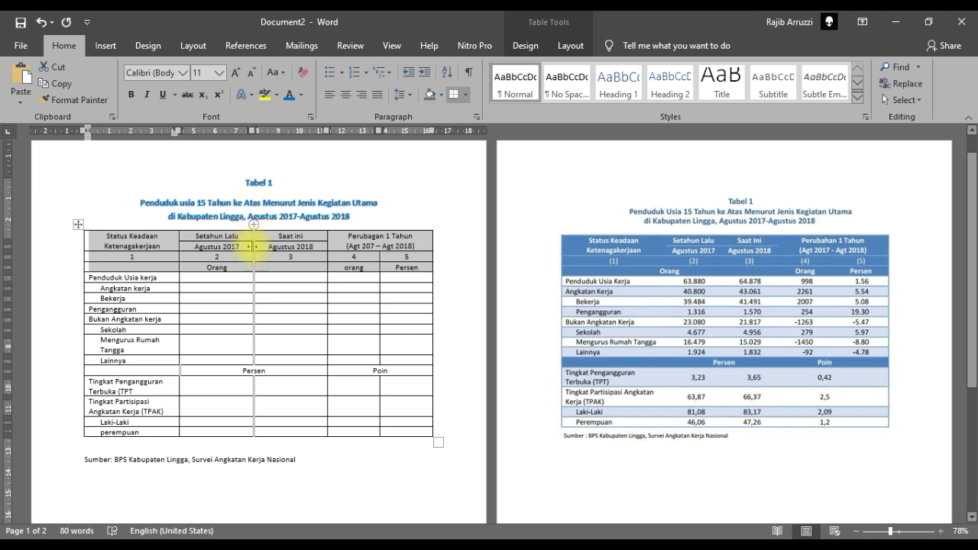
# - Shade the table's header rows and the lower "Persen"/"Poin" row with Blue, Accent 5, Darker 25%
pyautogui.click(440, 97)
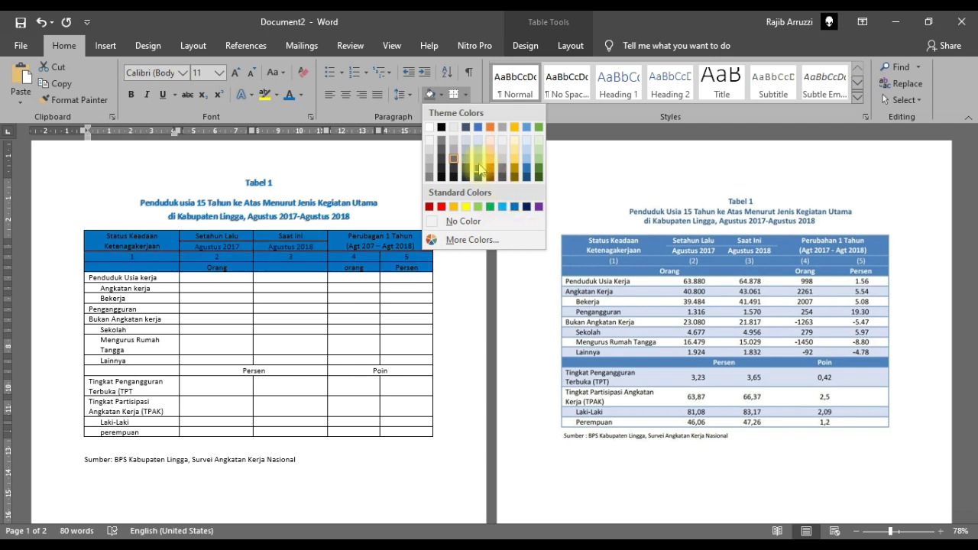
pyautogui.click(528, 170)
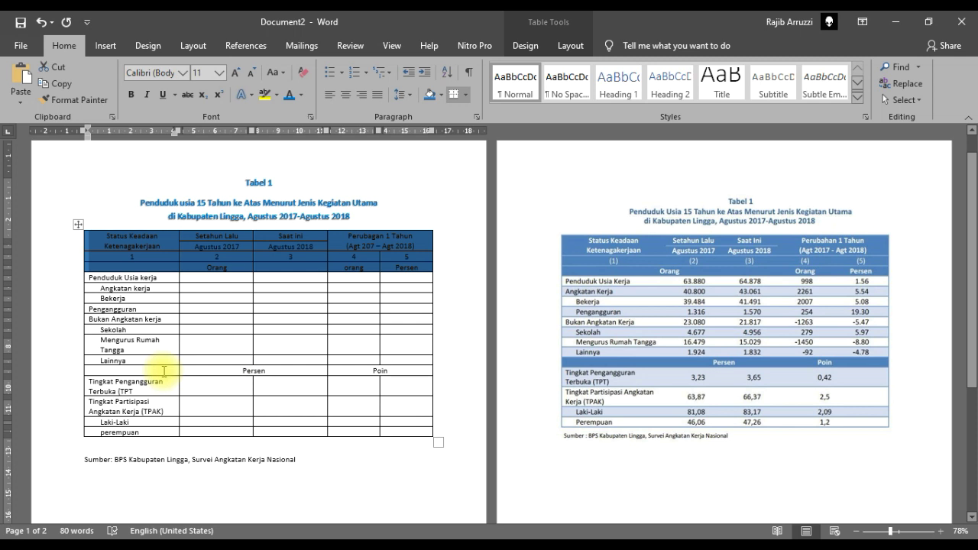
pyautogui.moveTo(164, 372); pyautogui.dragTo(428, 375)
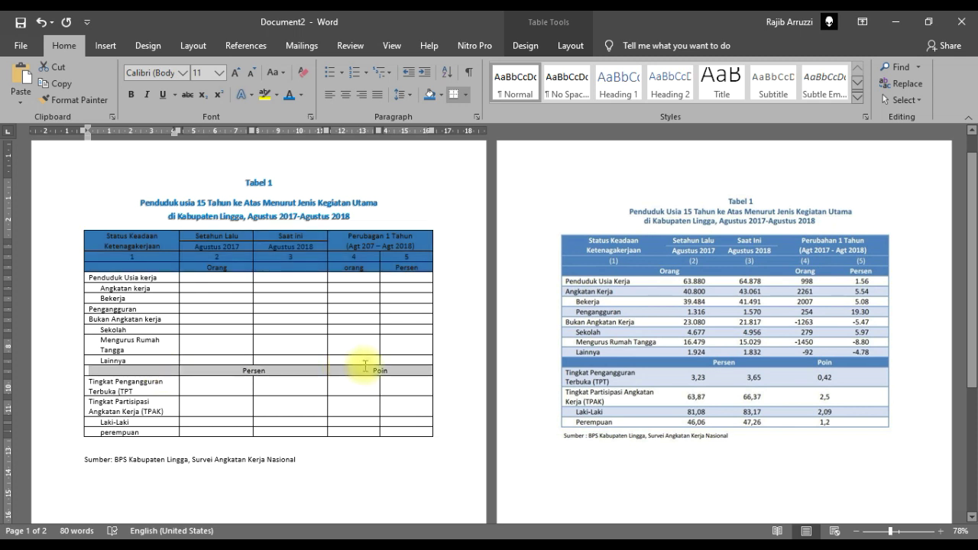
pyautogui.click(426, 96)
# - Change the text colour of the header rows and the lower "Persen"/"Poin" row to white
pyautogui.click(386, 250)
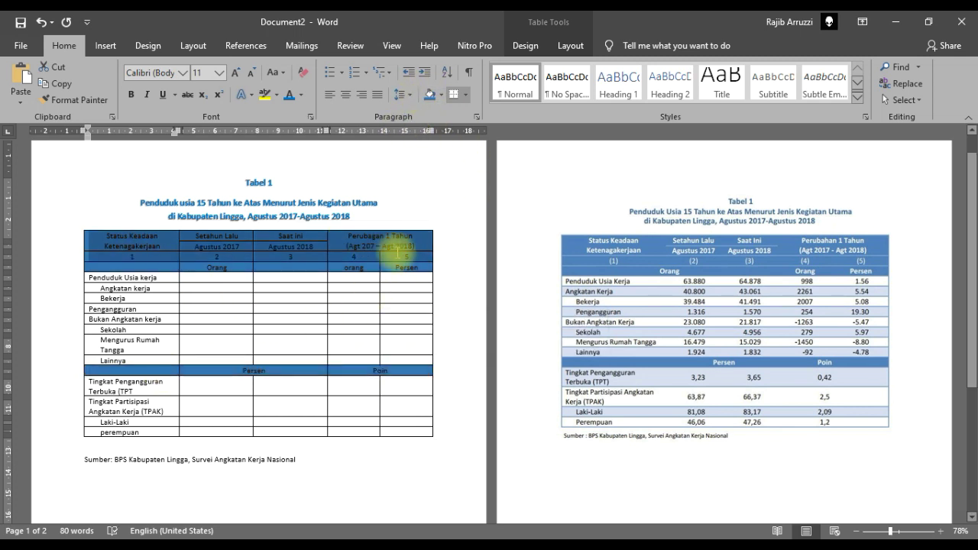
pyautogui.click(302, 95)
pyautogui.click(241, 351)
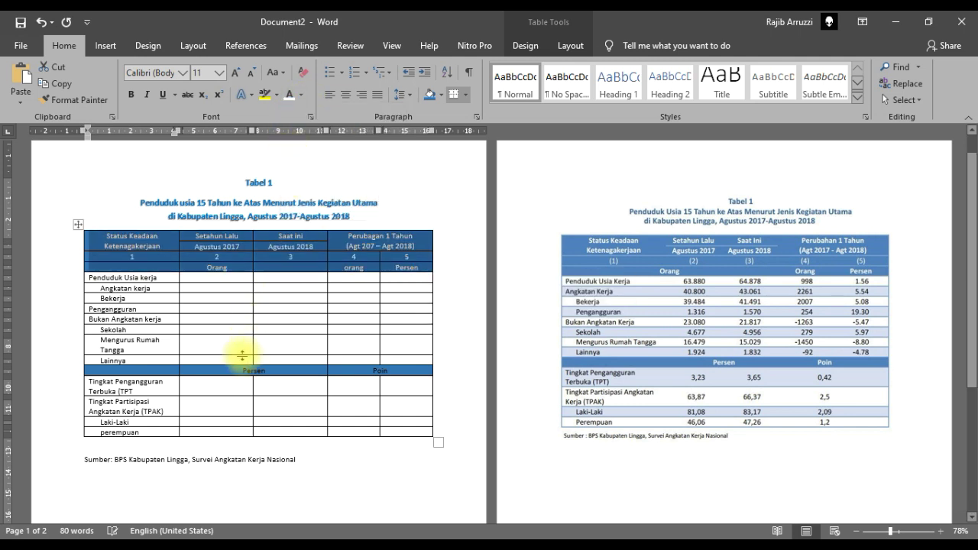
pyautogui.moveTo(158, 371); pyautogui.dragTo(459, 371)
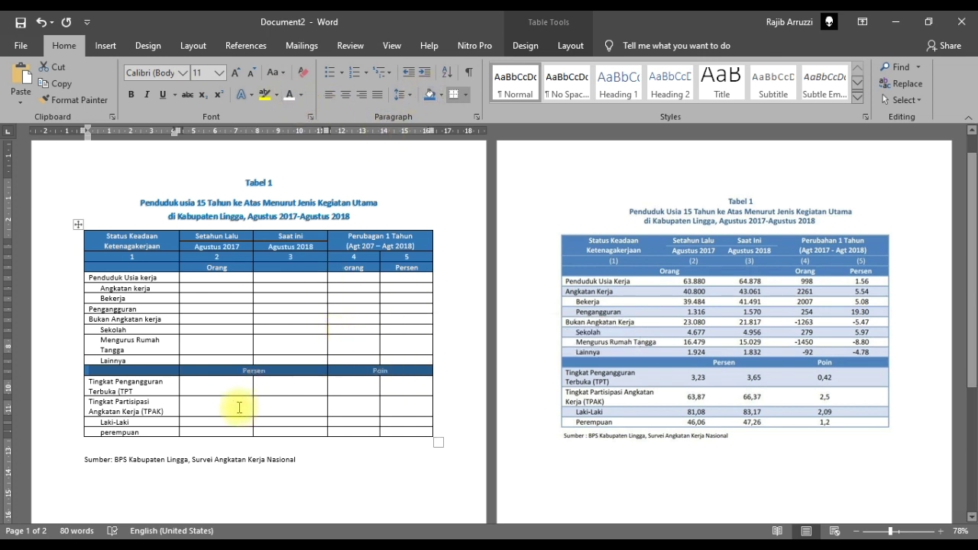
pyautogui.click(223, 389)
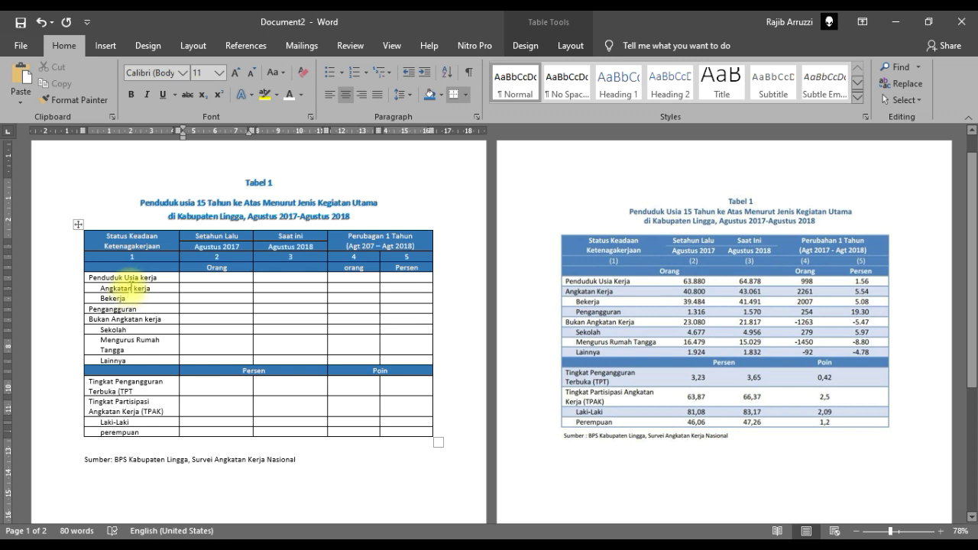
pyautogui.moveTo(86, 289); pyautogui.dragTo(410, 292)
pyautogui.click(409, 292)
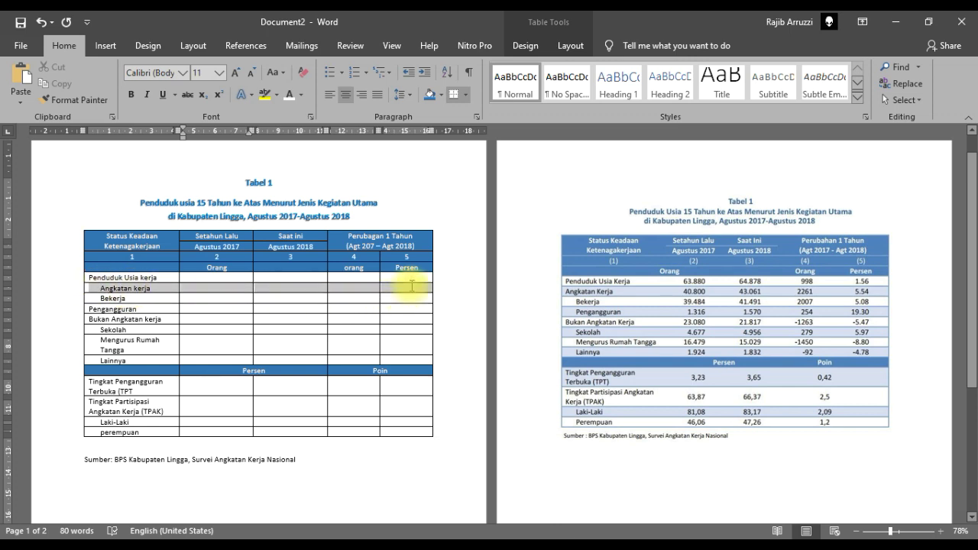
pyautogui.click(441, 95)
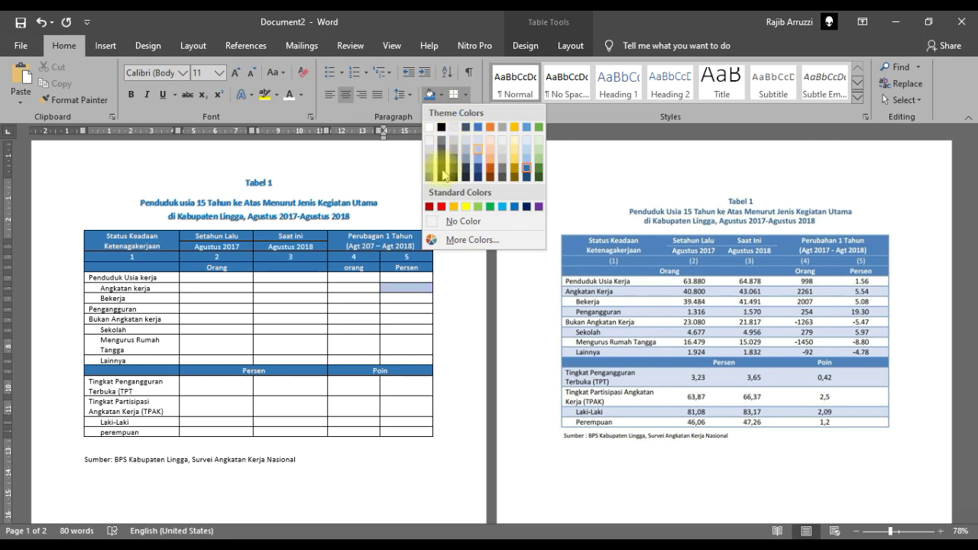
pyautogui.click(137, 292)
# - Shade the whole "Angkatan kerja" row with the light theme colour Blue, Accent 1, Lighter 60%
pyautogui.moveTo(90, 289); pyautogui.dragTo(396, 292)
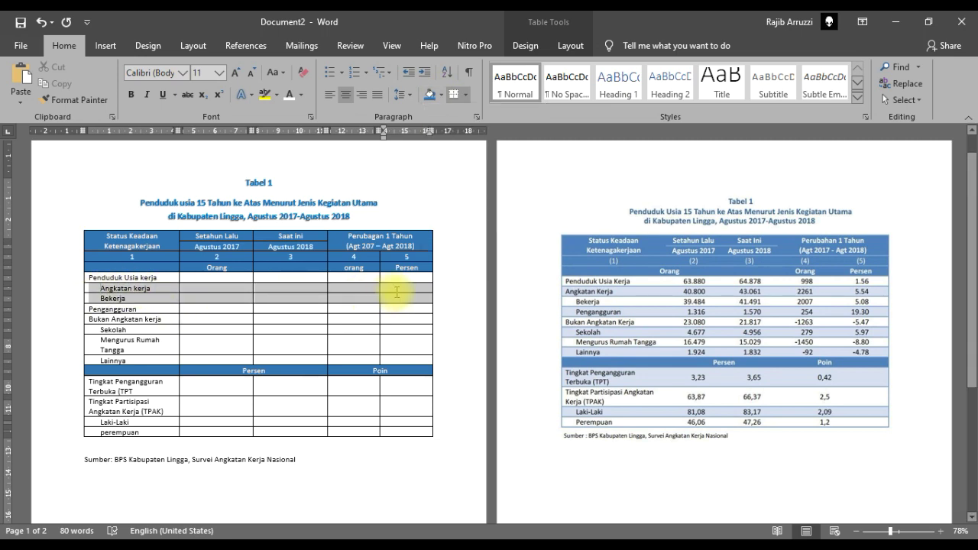
pyautogui.click(441, 95)
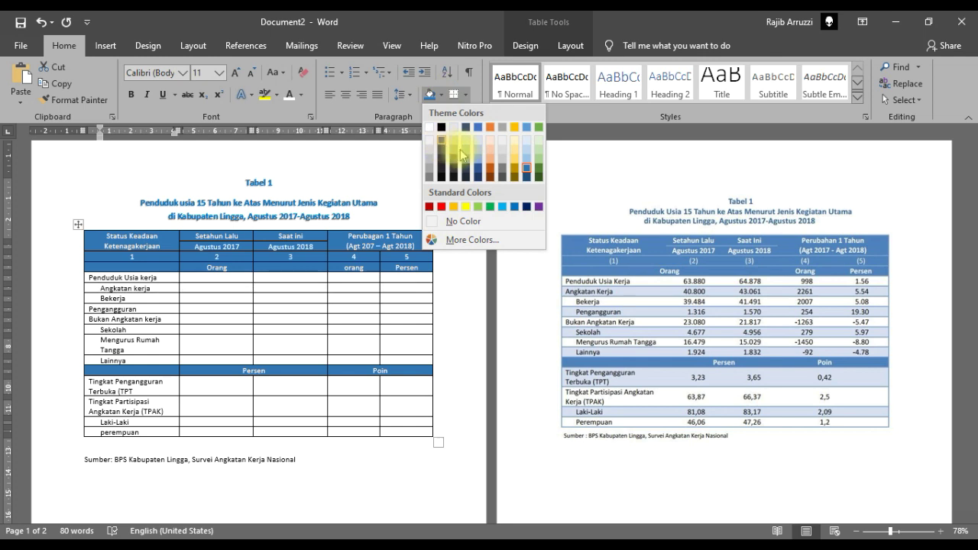
pyautogui.click(481, 153)
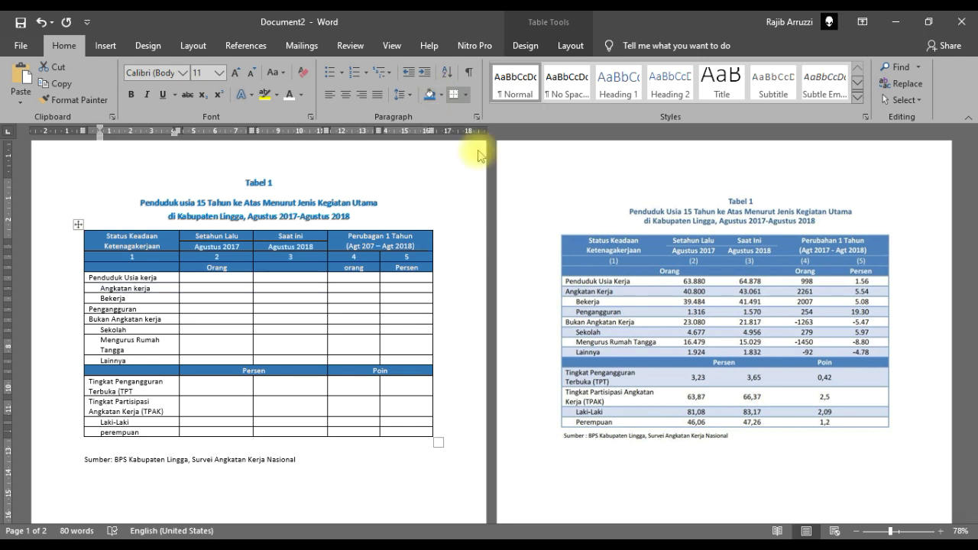
# - Shade the "Pengangguran", "Sekolah" and "Lainnya" rows with the same light blue used on the "Angkatan kerja" row
pyautogui.moveTo(191, 307); pyautogui.dragTo(392, 310)
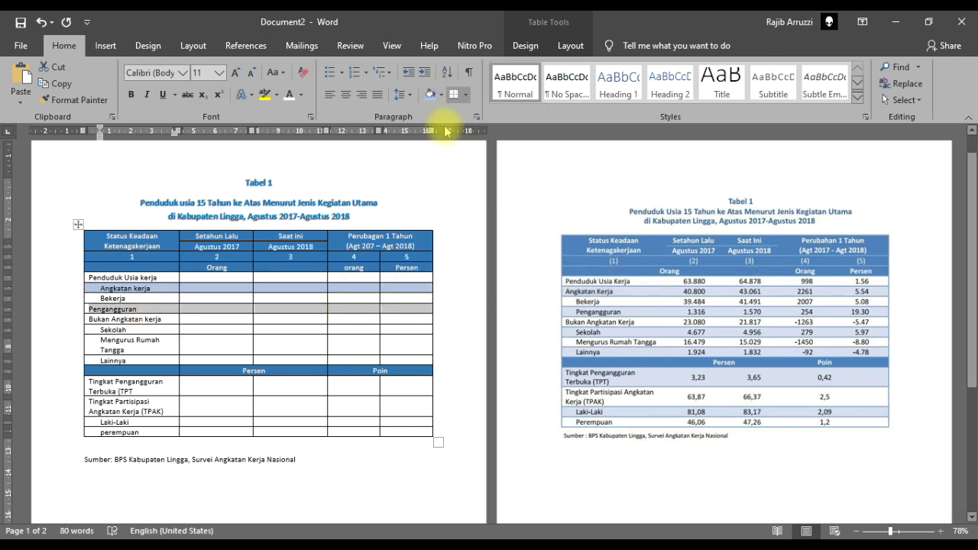
pyautogui.click(430, 94)
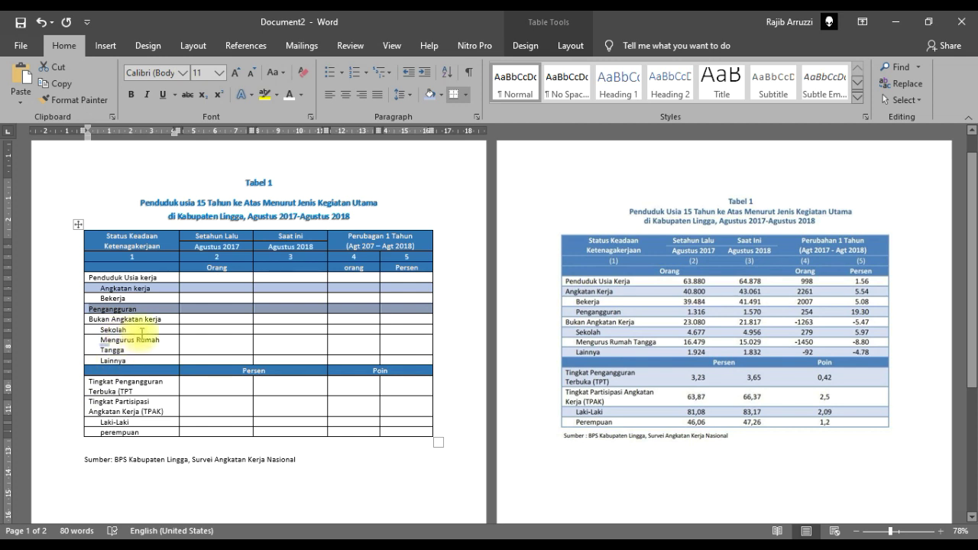
pyautogui.moveTo(129, 330)
pyautogui.mouseDown()
pyautogui.moveTo(415, 332)
pyautogui.moveTo(389, 328)
pyautogui.mouseUp()
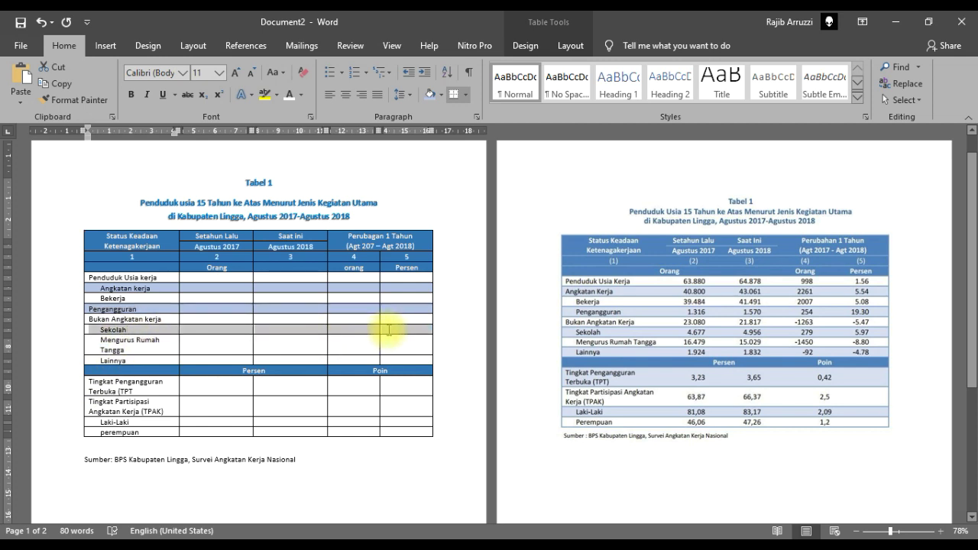
pyautogui.click(430, 94)
pyautogui.moveTo(153, 361); pyautogui.dragTo(374, 355)
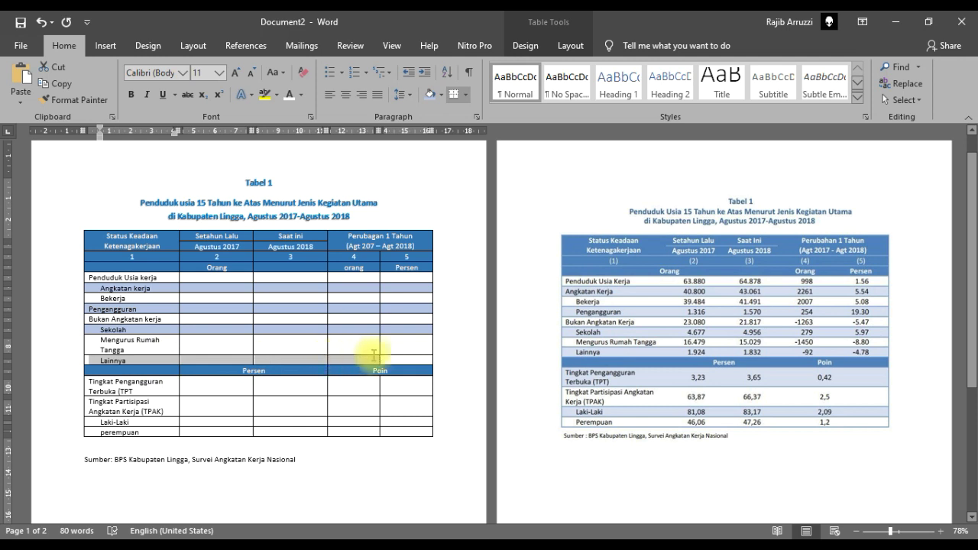
pyautogui.click(430, 94)
# - Apply the same light blue shading to the "Tingkat Pengangguran Terbuka" and "Laki-Laki" rows
pyautogui.moveTo(168, 389); pyautogui.dragTo(402, 380)
pyautogui.click(430, 94)
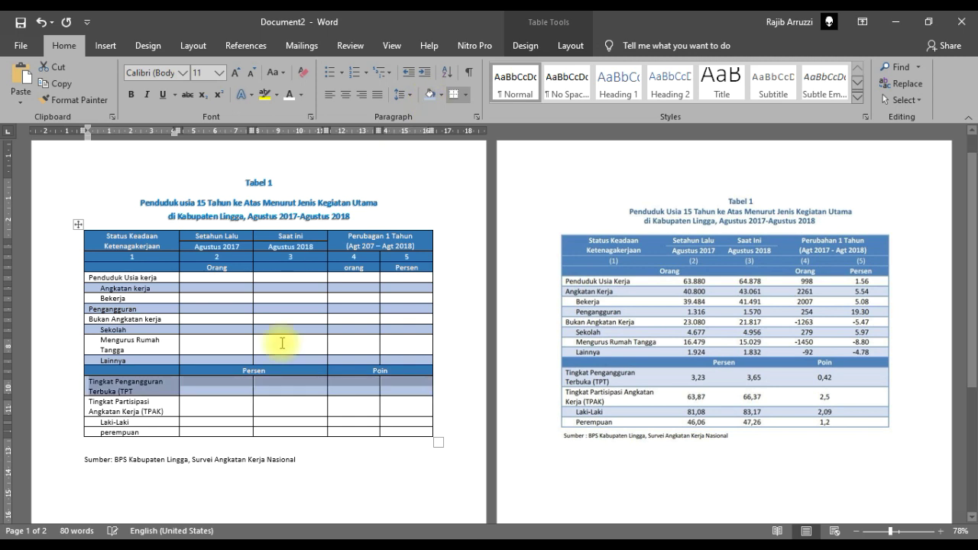
pyautogui.moveTo(165, 423); pyautogui.dragTo(382, 421)
pyautogui.click(430, 94)
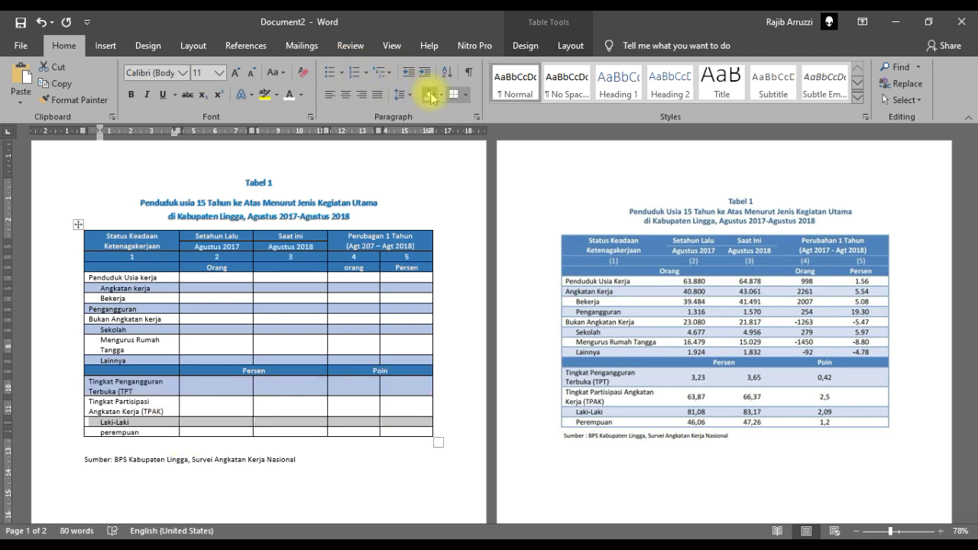
pyautogui.click(306, 348)
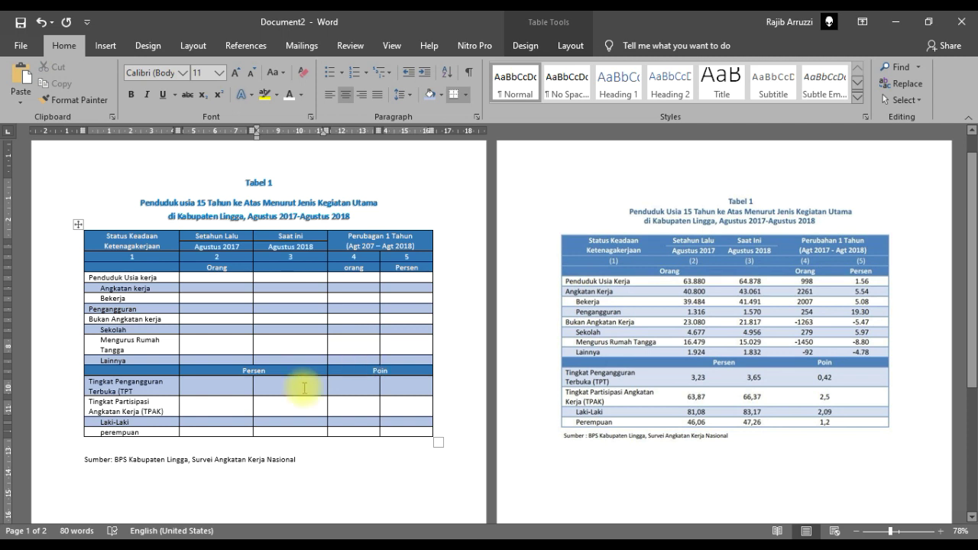
# - Select the whole table and open its table design options
pyautogui.click(79, 225)
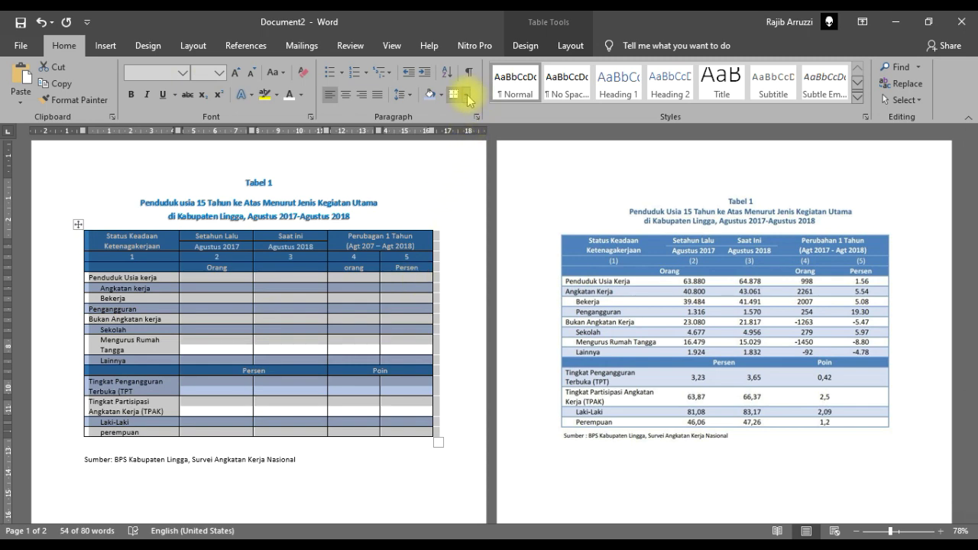
pyautogui.click(570, 45)
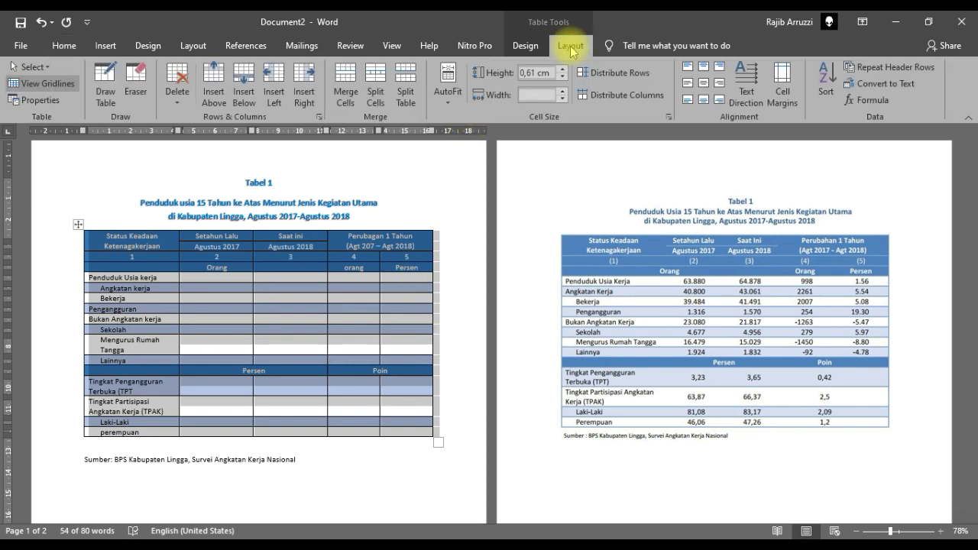
pyautogui.click(526, 47)
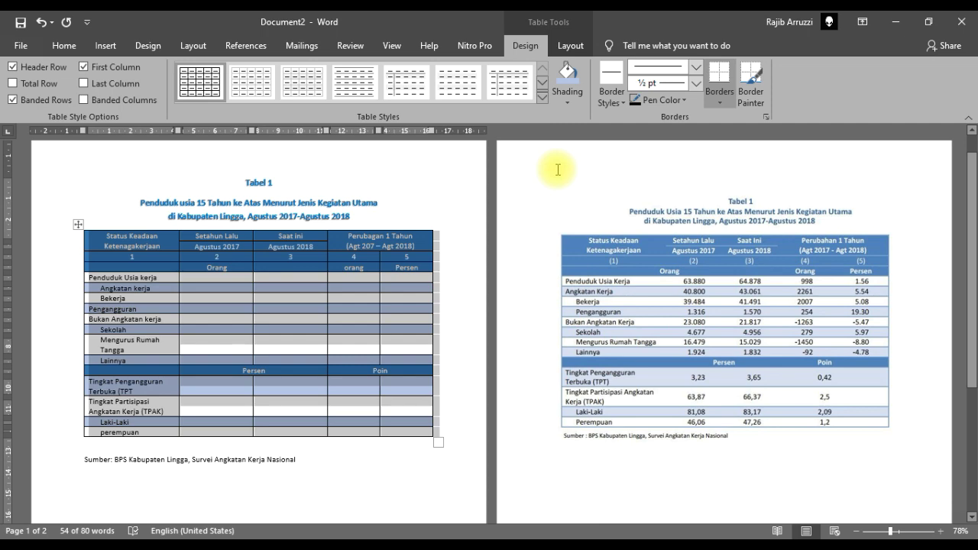
pyautogui.click(65, 45)
pyautogui.click(526, 46)
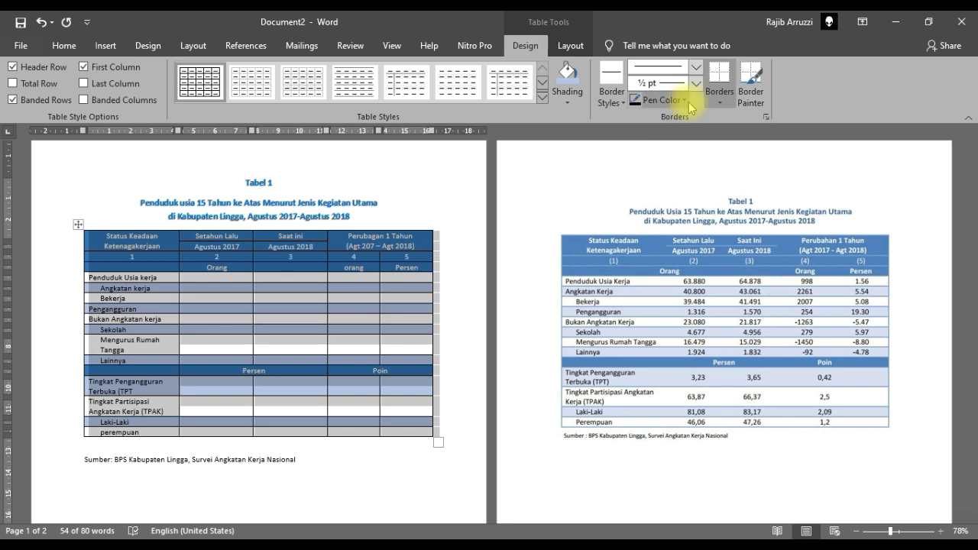
# - Try white as the pen colour for the table's borders
pyautogui.click(620, 103)
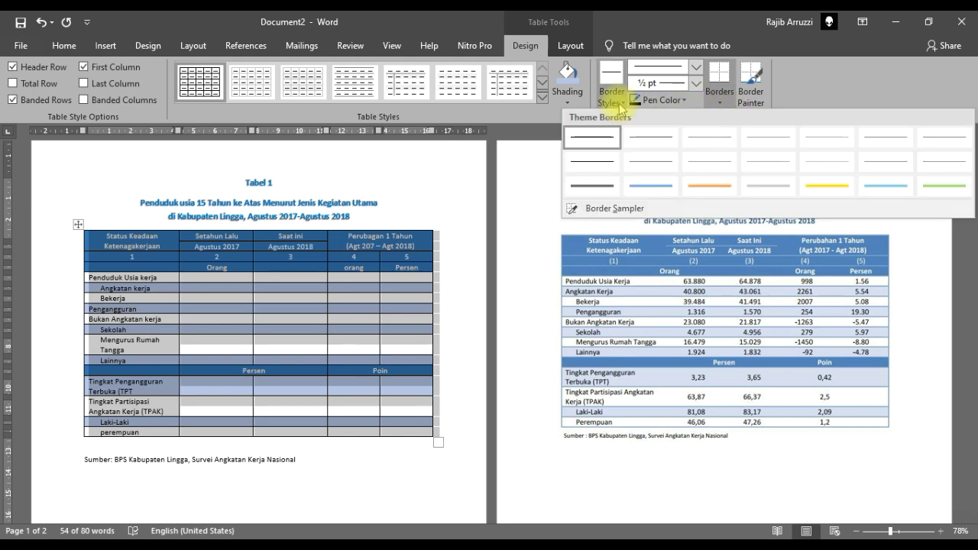
pyautogui.click(621, 103)
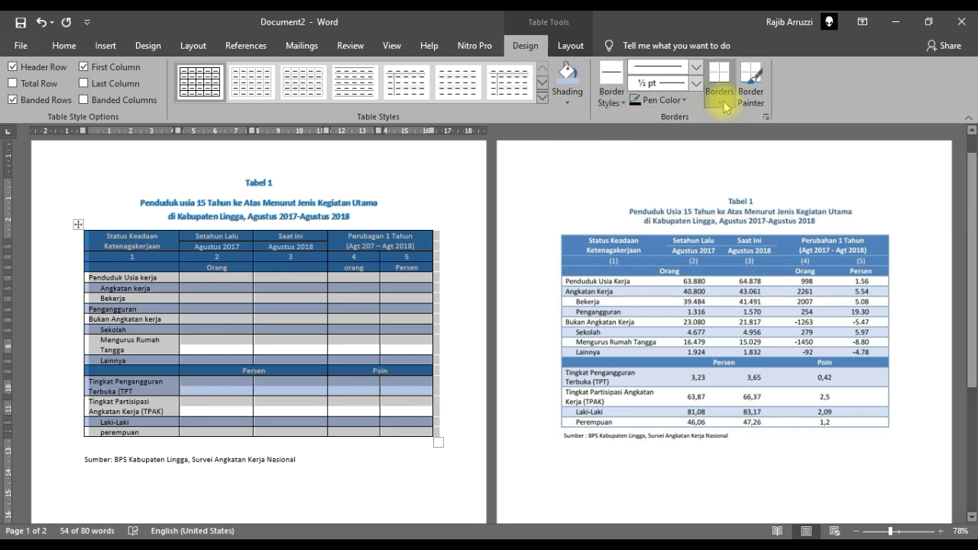
pyautogui.click(680, 101)
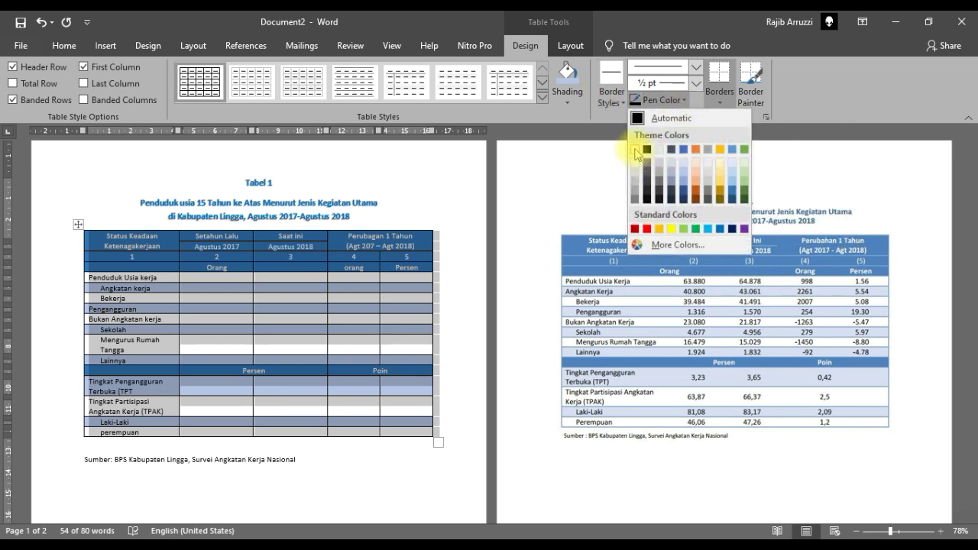
pyautogui.click(636, 150)
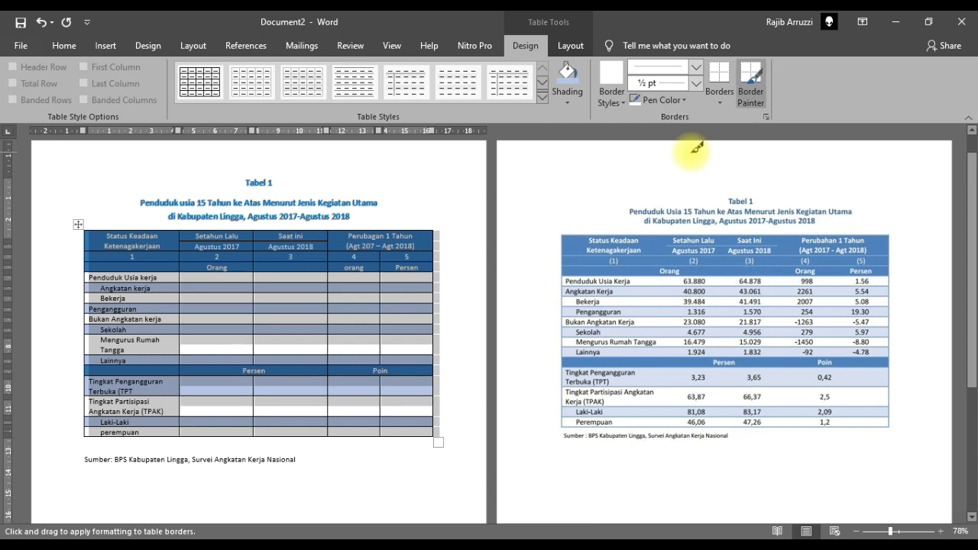
pyautogui.click(714, 107)
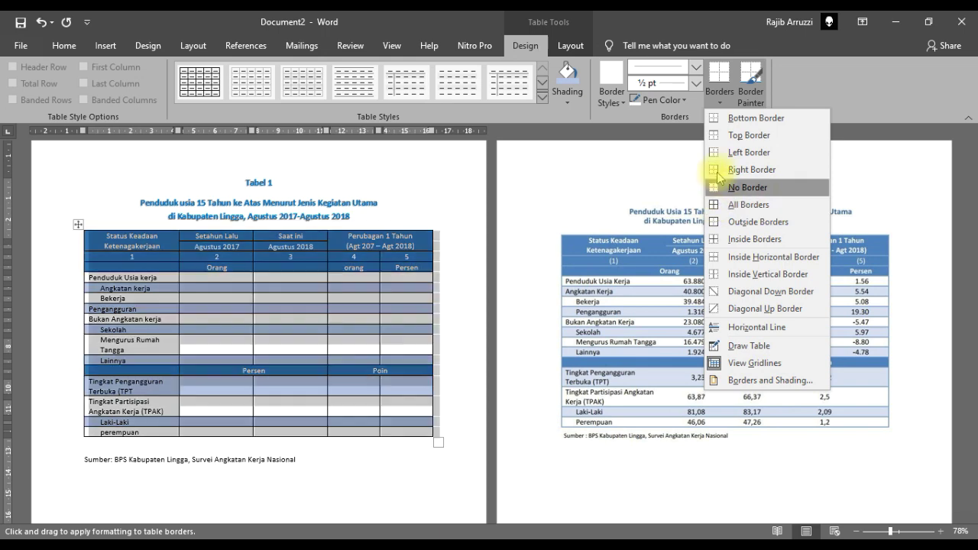
pyautogui.click(719, 100)
pyautogui.click(719, 105)
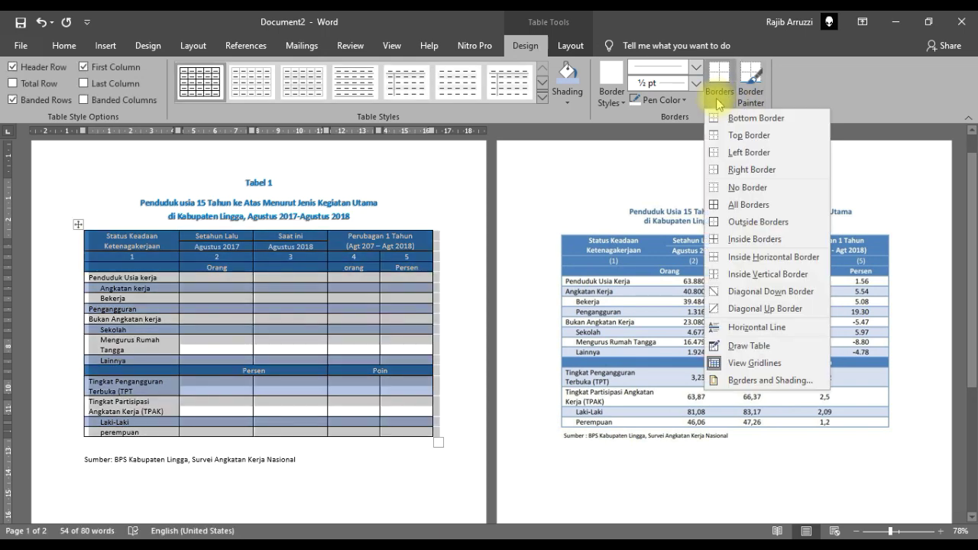
pyautogui.click(718, 104)
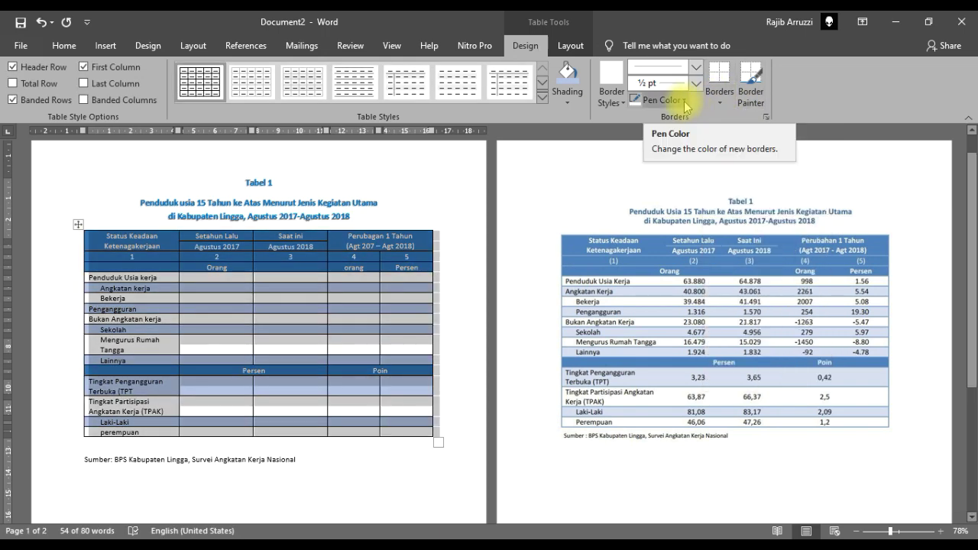
# - Set the pen colour to a light blue theme colour and apply All Borders to the whole table
pyautogui.click(685, 101)
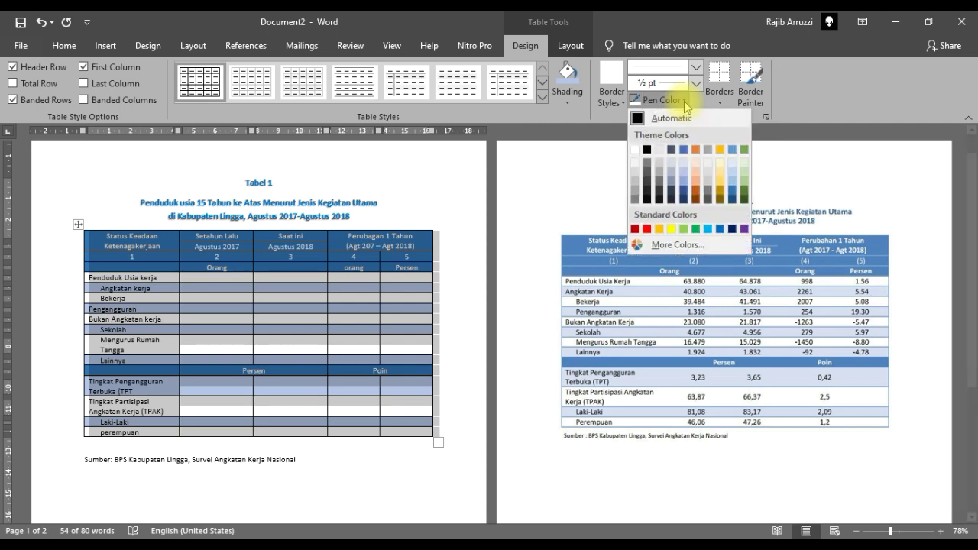
pyautogui.click(683, 174)
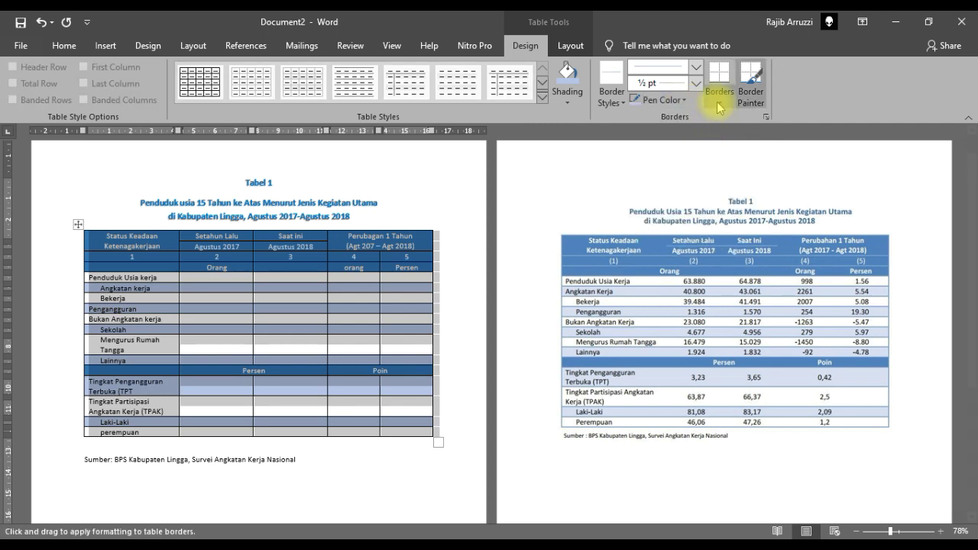
pyautogui.click(718, 99)
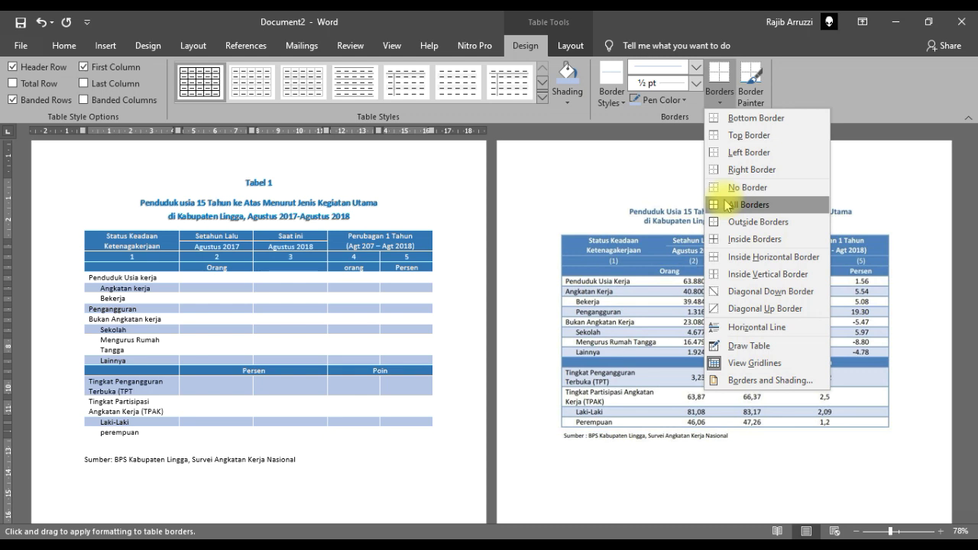
pyautogui.click(727, 205)
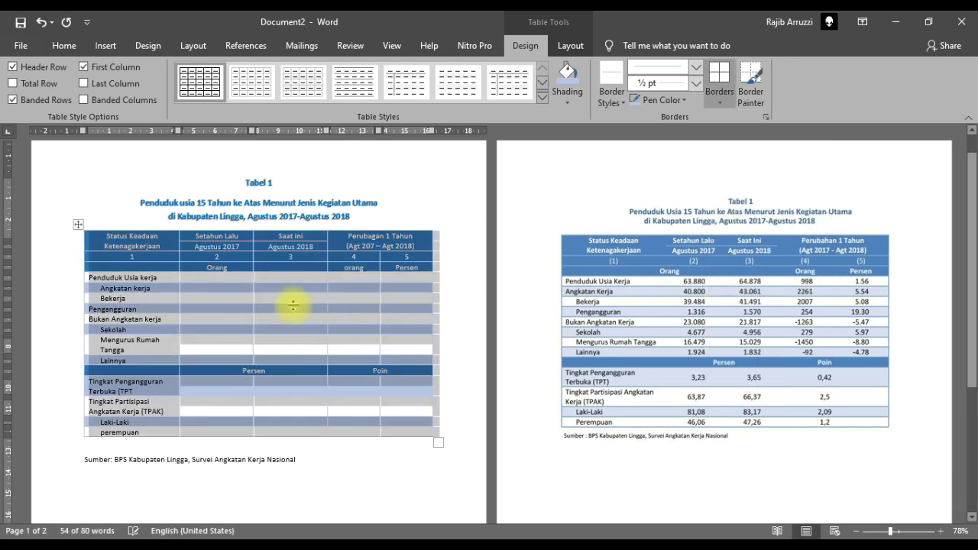
pyautogui.click(457, 299)
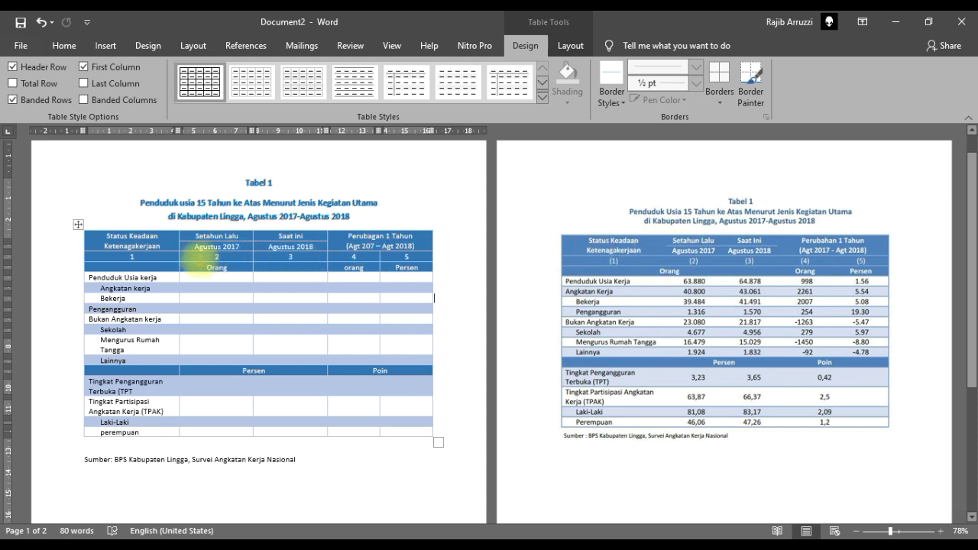
# - Remove the left and inside vertical borders from the "Setahun Lalu"/"Agustus 2017" and "Saat ini"/"Agustus 2018" header cells through Borders and Shading
pyautogui.moveTo(163, 246)
pyautogui.mouseDown()
pyautogui.moveTo(367, 252)
pyautogui.moveTo(152, 240)
pyautogui.moveTo(330, 246)
pyautogui.moveTo(200, 237)
pyautogui.mouseUp()
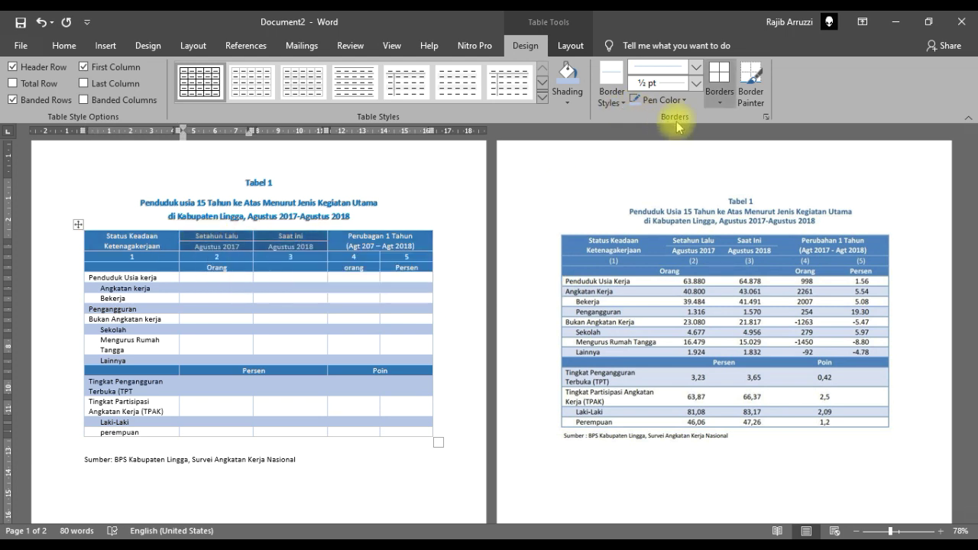
pyautogui.click(720, 106)
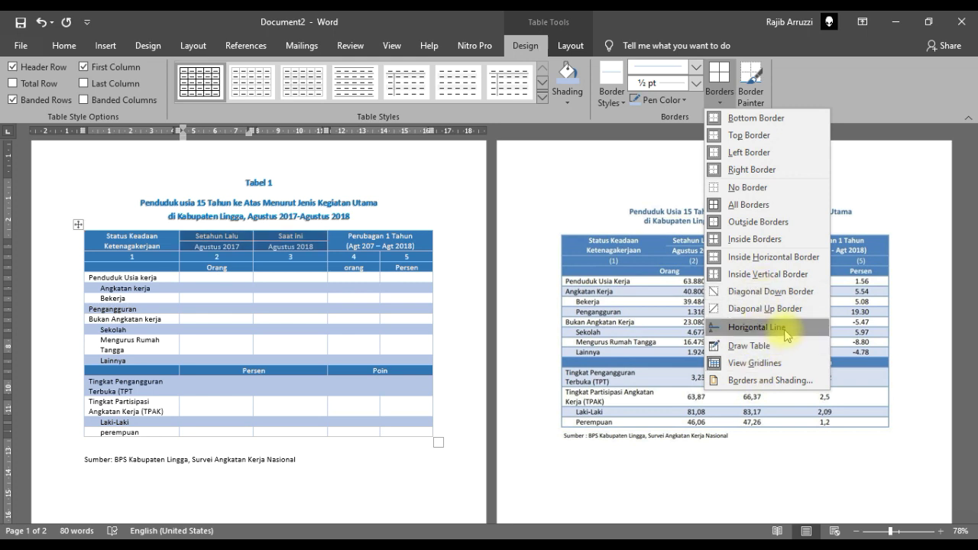
pyautogui.click(754, 118)
pyautogui.click(719, 88)
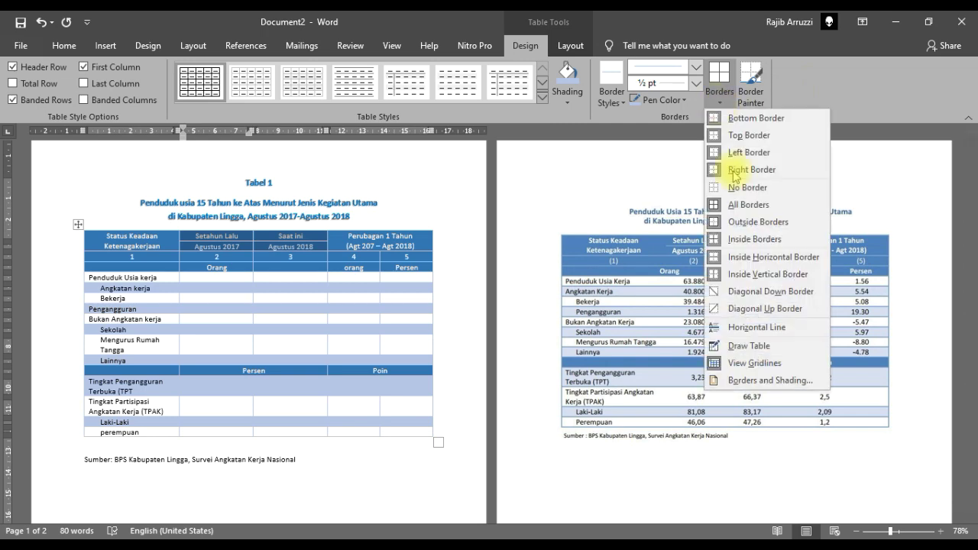
pyautogui.click(761, 382)
pyautogui.moveTo(496, 130); pyautogui.dragTo(672, 177)
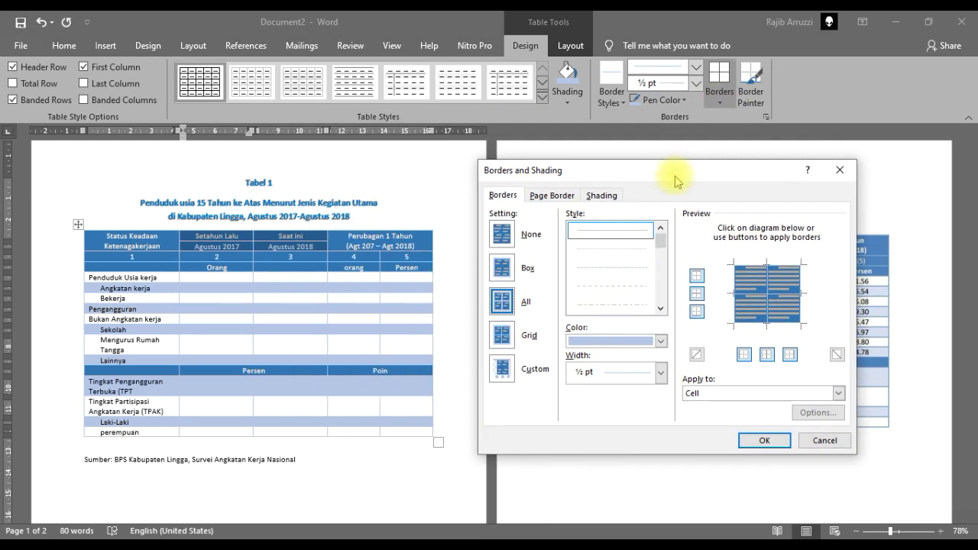
pyautogui.click(736, 309)
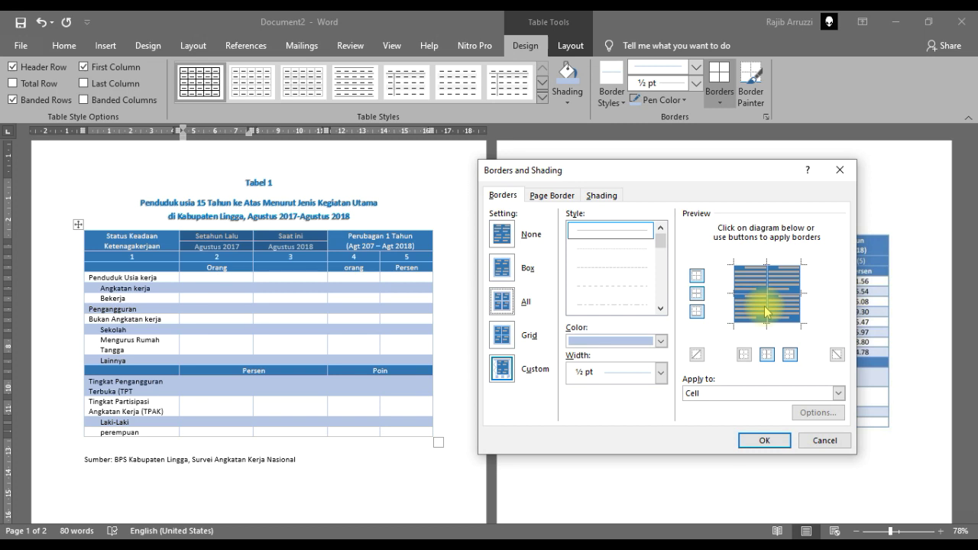
pyautogui.click(769, 314)
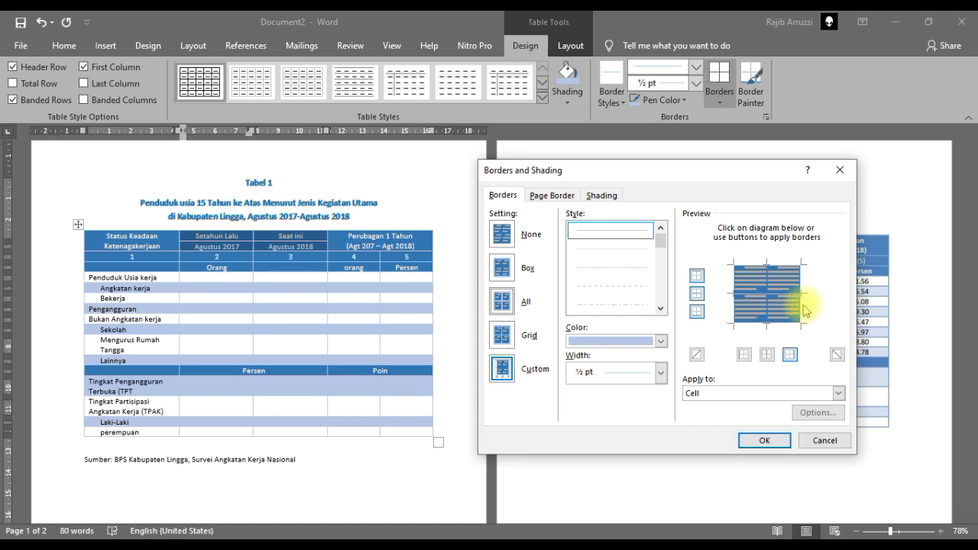
pyautogui.click(763, 440)
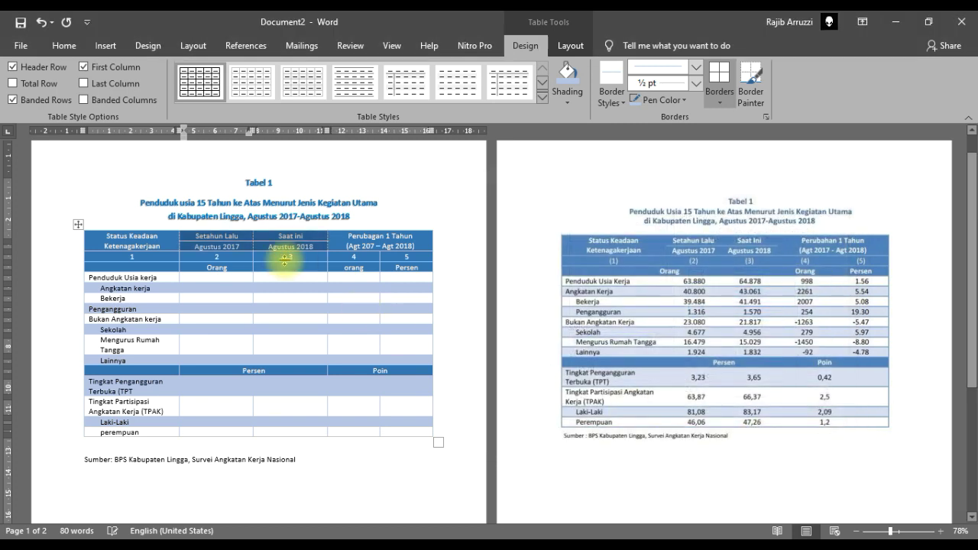
# - Turn off the display of table gridlines
pyautogui.click(360, 240)
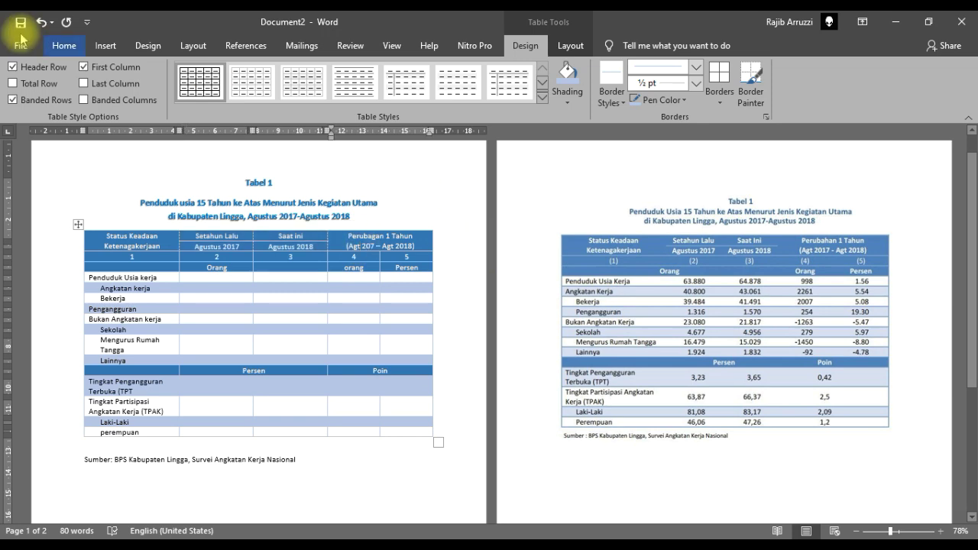
pyautogui.click(61, 47)
pyautogui.click(469, 73)
pyautogui.click(470, 74)
pyautogui.click(464, 95)
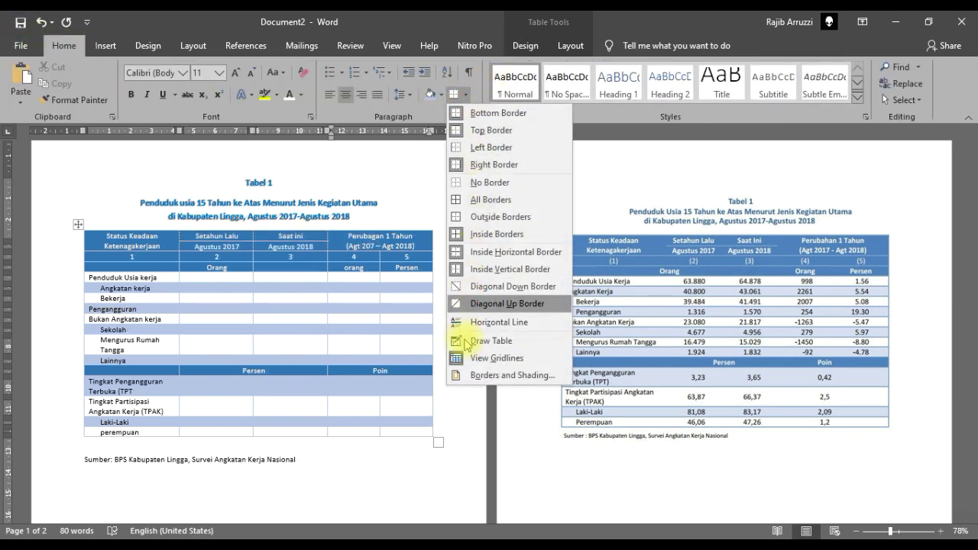
pyautogui.click(489, 358)
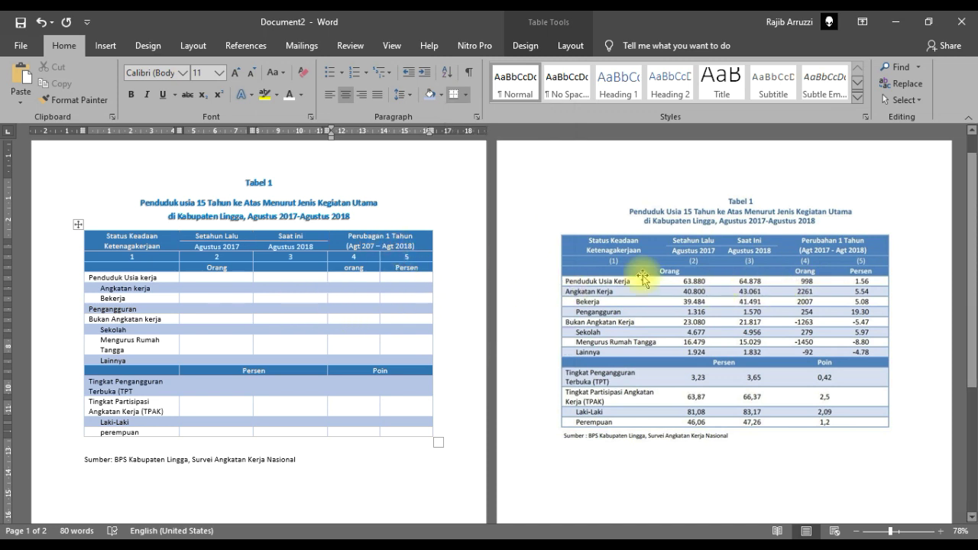
# - Remove the left, inside and right vertical borders from columns 2 to 4, from the numbering row down to "Laki-Laki"
pyautogui.moveTo(167, 256); pyautogui.dragTo(402, 428)
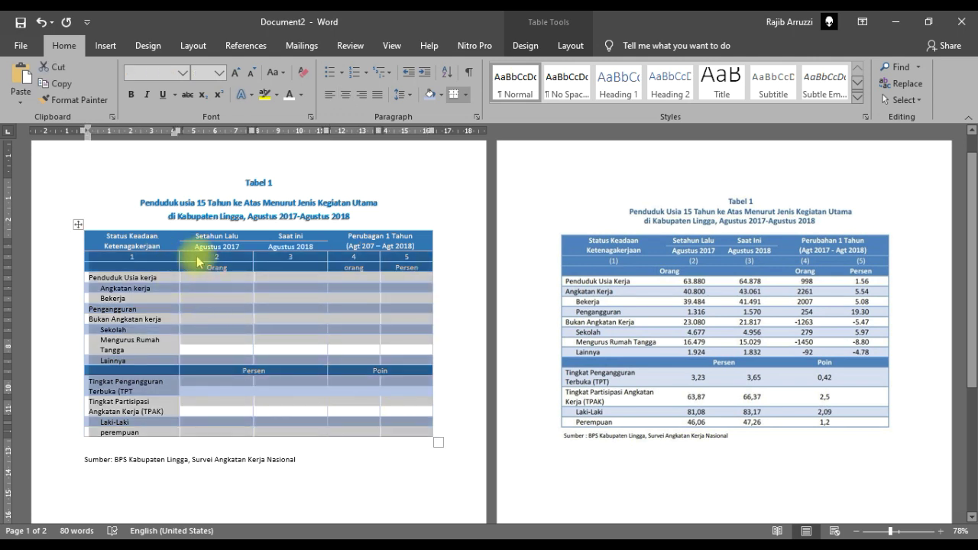
pyautogui.click(216, 262)
pyautogui.moveTo(205, 261); pyautogui.dragTo(355, 423)
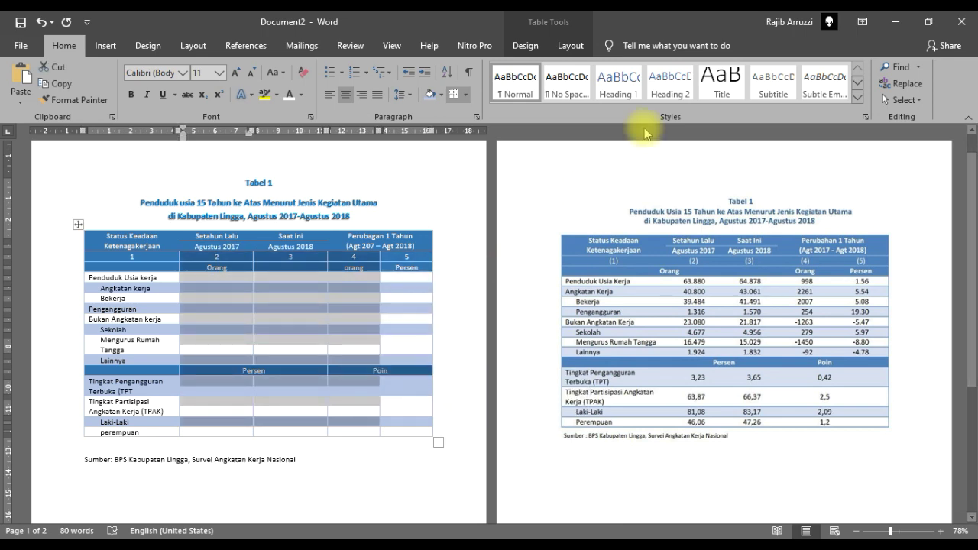
pyautogui.click(571, 48)
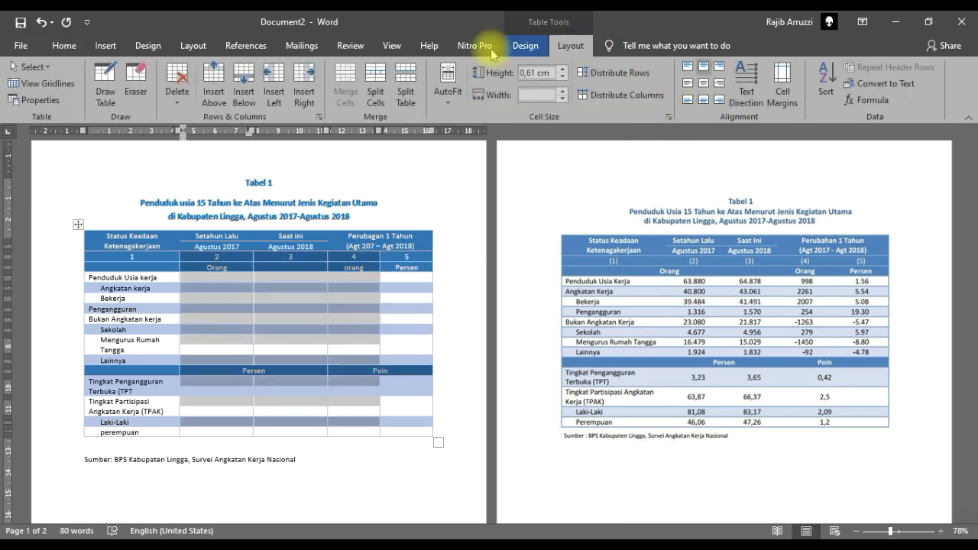
pyautogui.click(525, 45)
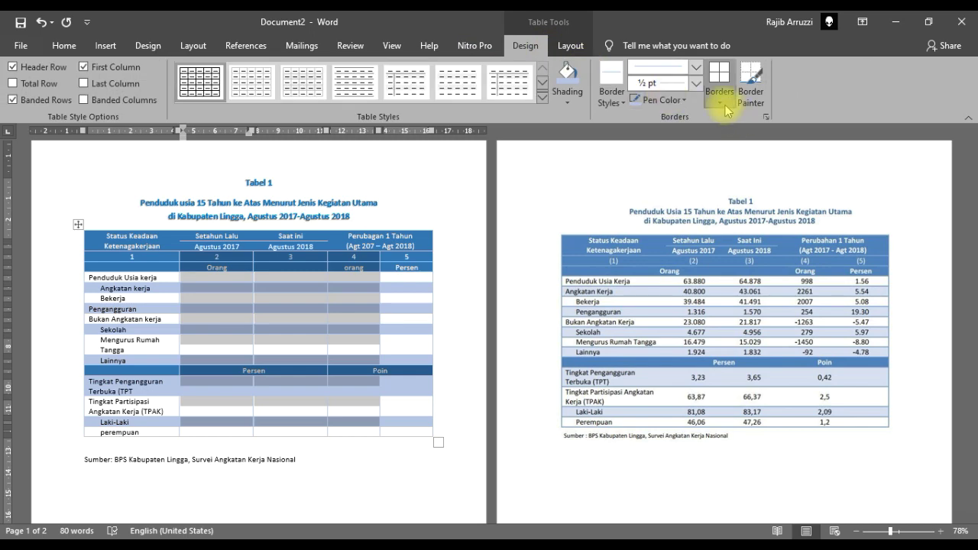
pyautogui.click(726, 111)
pyautogui.click(729, 377)
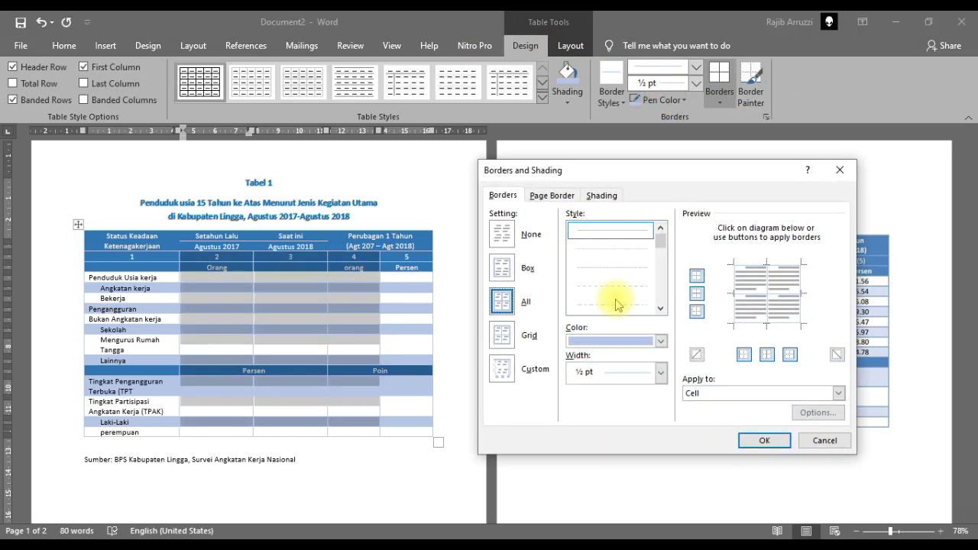
pyautogui.click(762, 312)
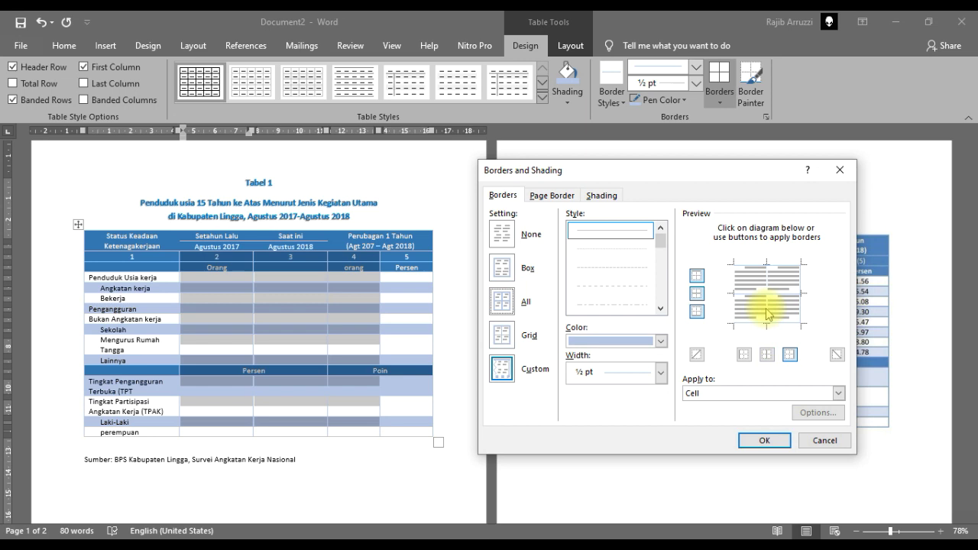
pyautogui.click(764, 440)
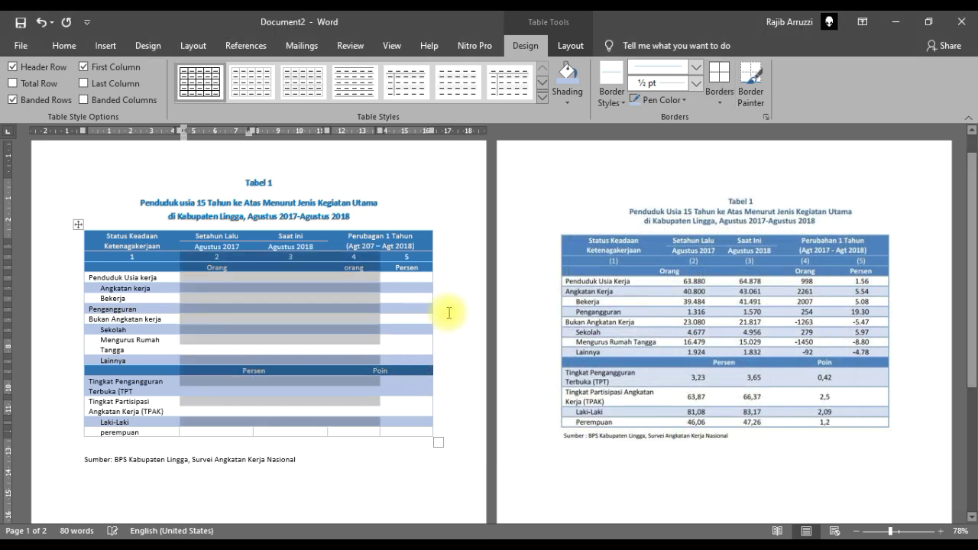
pyautogui.click(447, 313)
# - Remove the vertical borders from the empty cells in columns 2 to 4 of the "perempuan" row
pyautogui.moveTo(393, 432); pyautogui.dragTo(160, 411)
pyautogui.click(216, 430)
pyautogui.moveTo(217, 431); pyautogui.dragTo(379, 433)
pyautogui.click(719, 102)
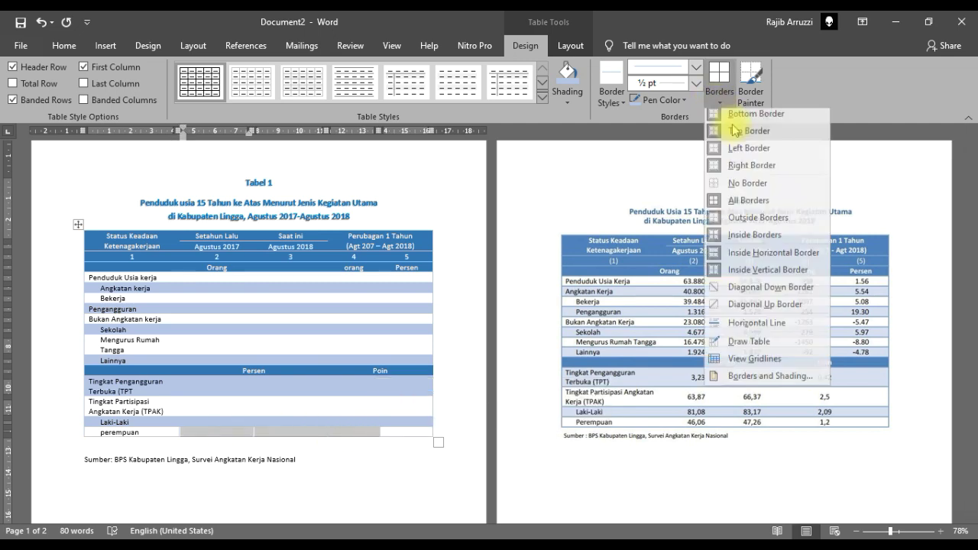
pyautogui.click(745, 379)
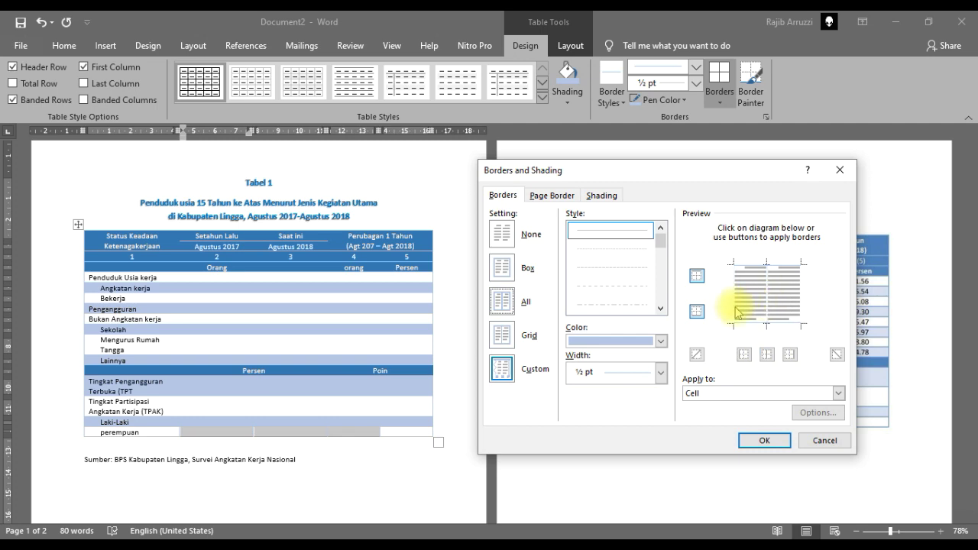
pyautogui.click(760, 440)
pyautogui.click(391, 468)
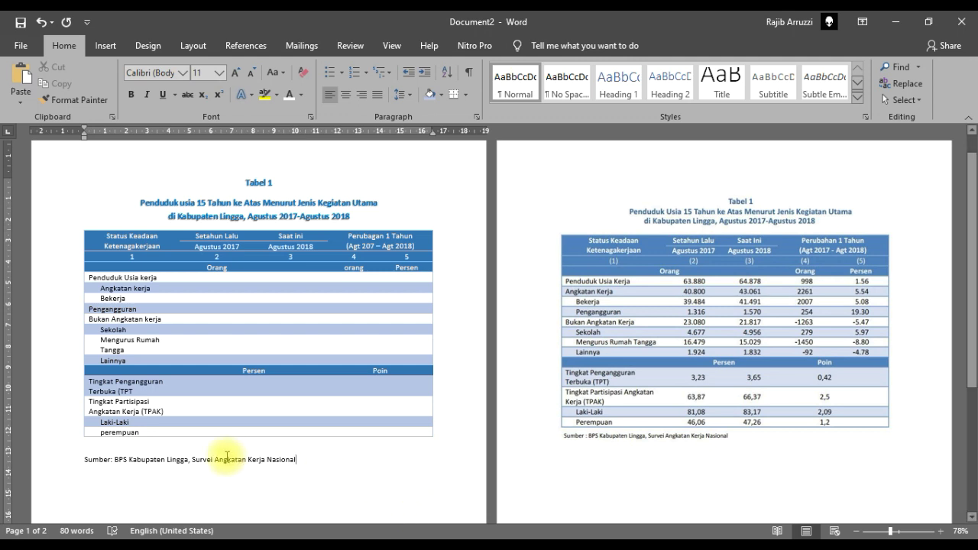
# - Move the "Sumber: BPS Kabupaten Lingga, Survei Angkatan Kerja Nasional" line directly beneath the table and align it left
pyautogui.click(86, 448)
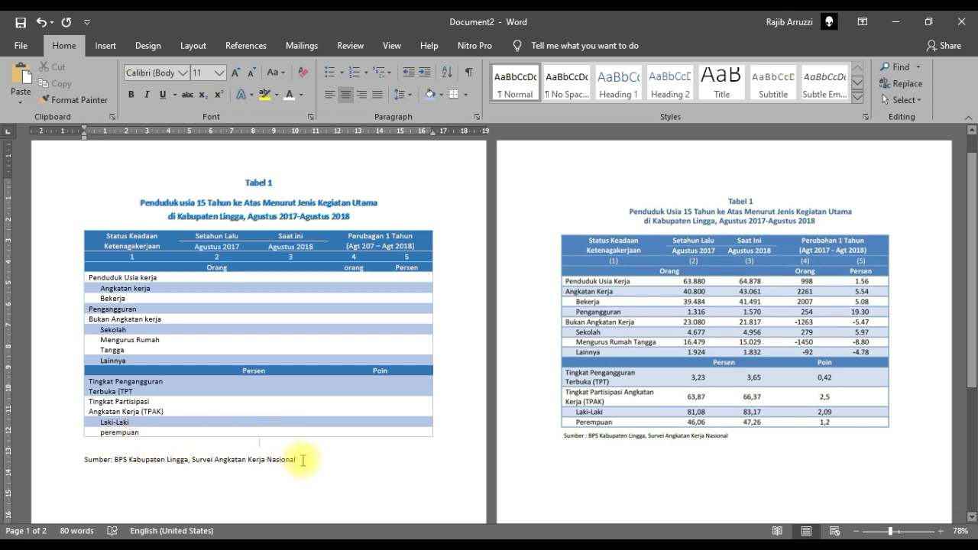
pyautogui.moveTo(299, 460); pyautogui.dragTo(141, 444)
pyautogui.click(140, 443)
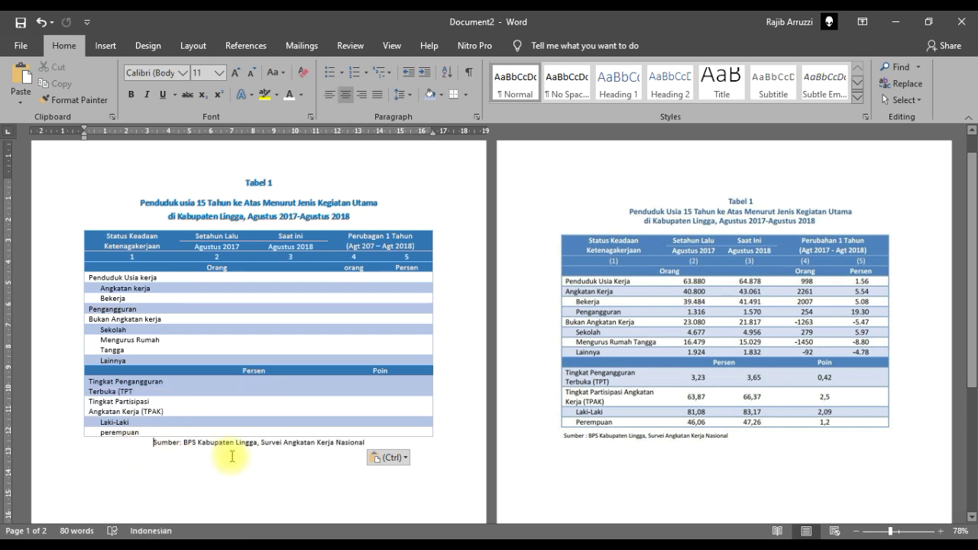
pyautogui.press('BackSpace')
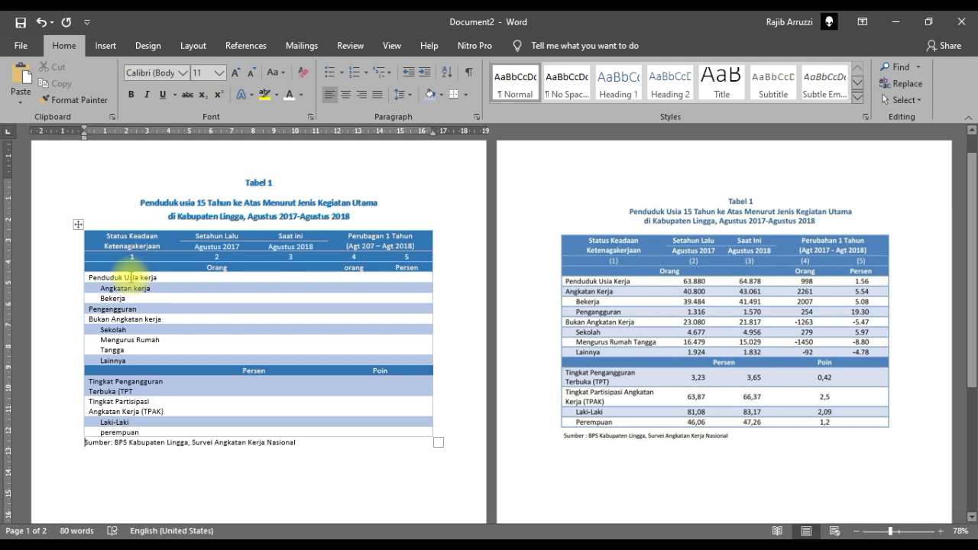
# - Recolour the horizontal borders of the rows from "Penduduk Usia kerja" to "Lainnya" with a dark blue theme colour
pyautogui.moveTo(428, 359); pyautogui.dragTo(122, 278)
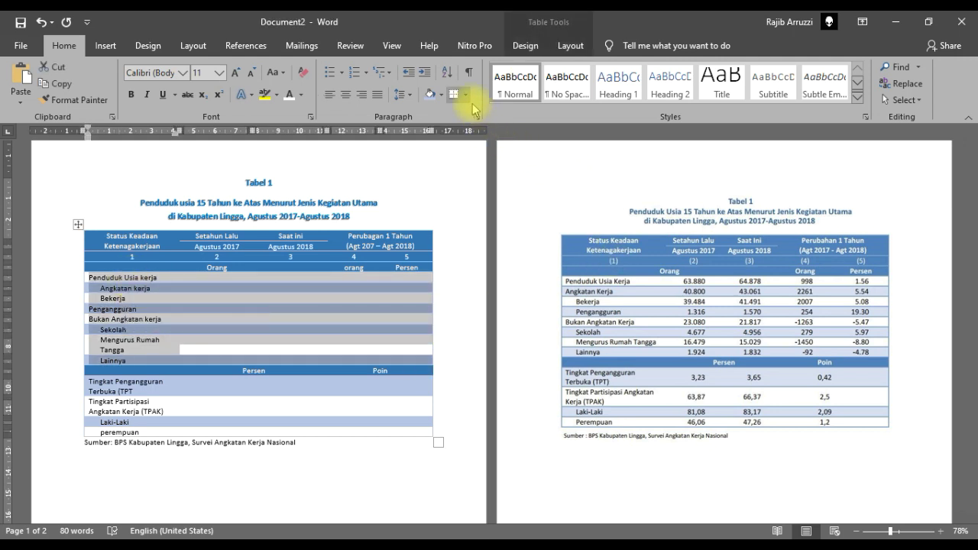
pyautogui.click(571, 46)
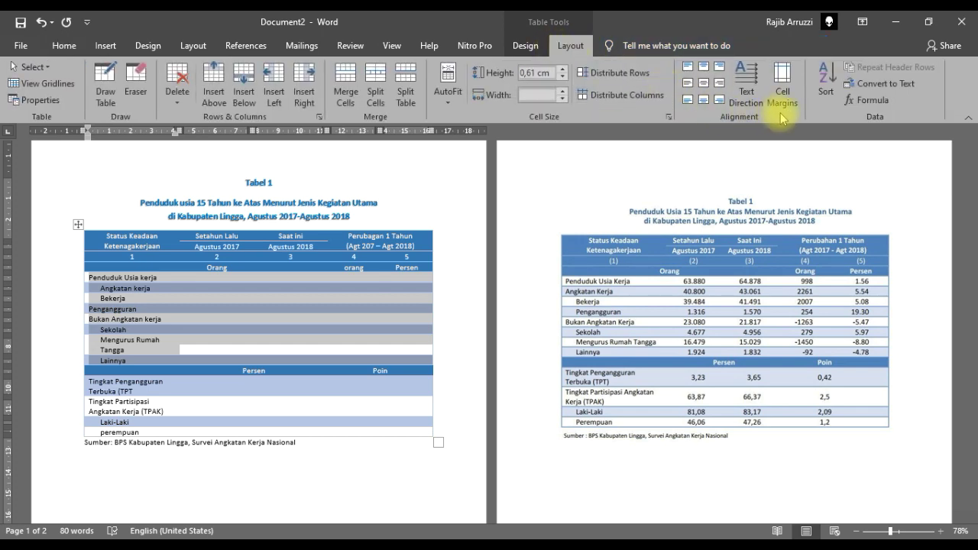
pyautogui.click(523, 46)
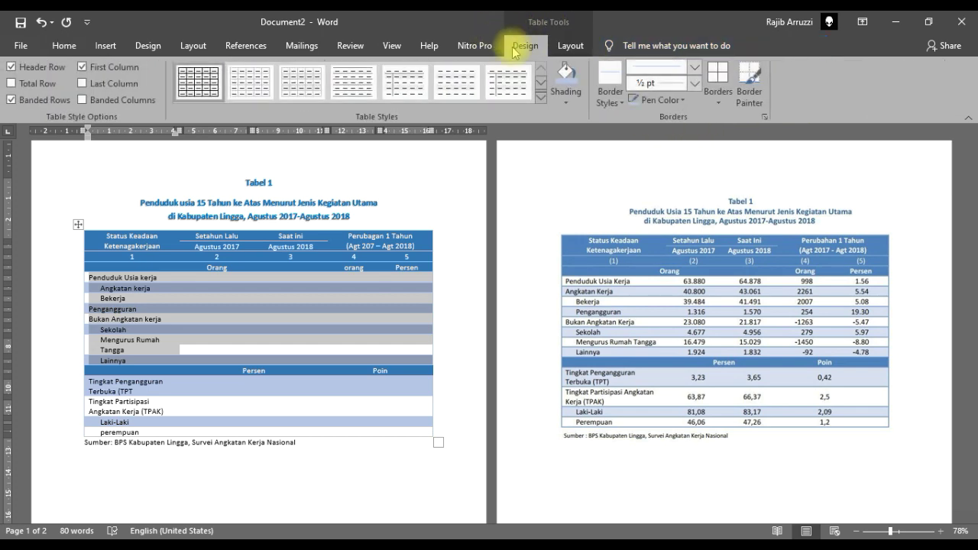
pyautogui.click(720, 107)
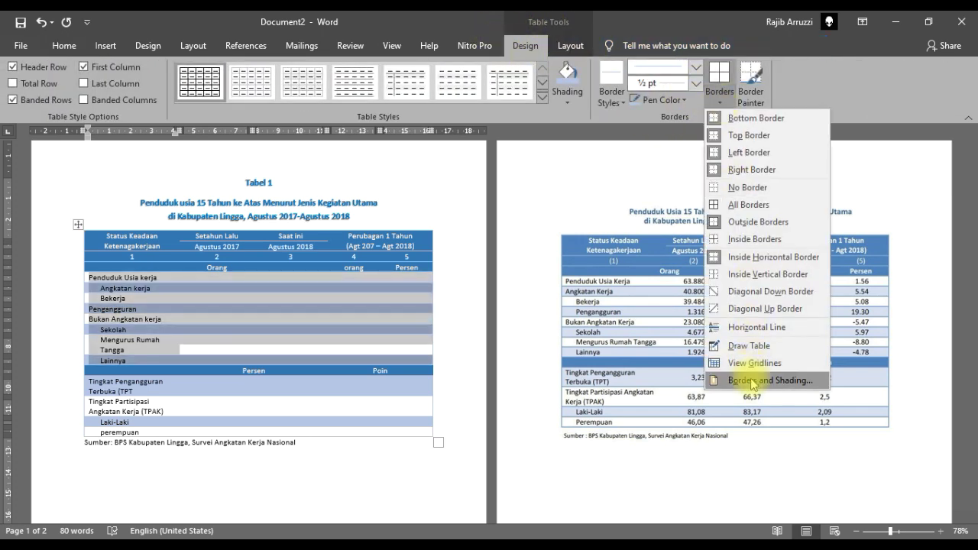
pyautogui.click(740, 361)
pyautogui.moveTo(605, 169); pyautogui.dragTo(617, 166)
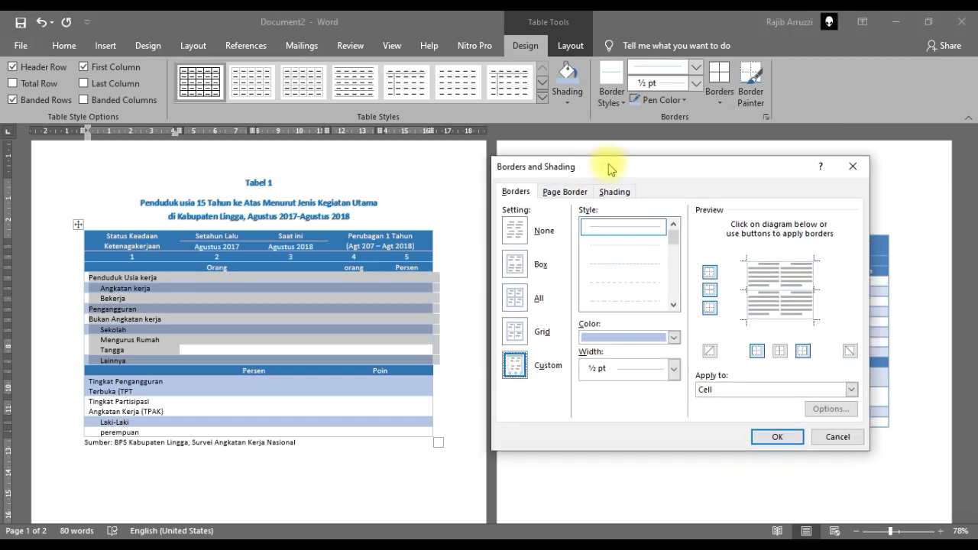
pyautogui.click(673, 338)
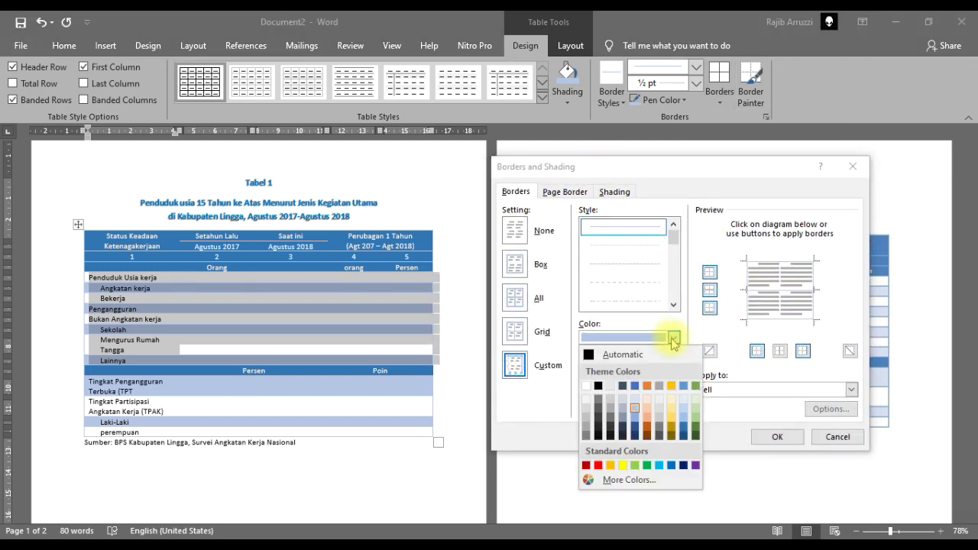
pyautogui.click(636, 430)
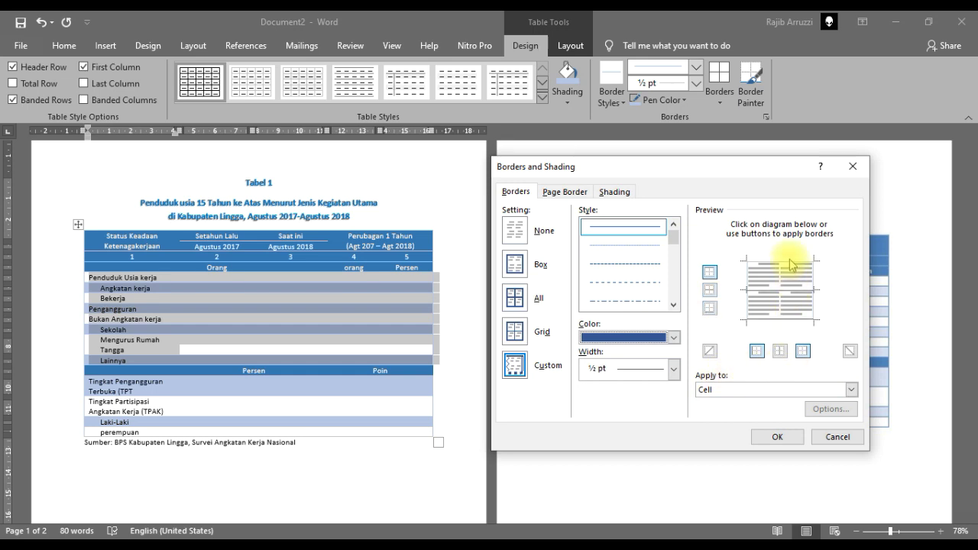
pyautogui.click(776, 437)
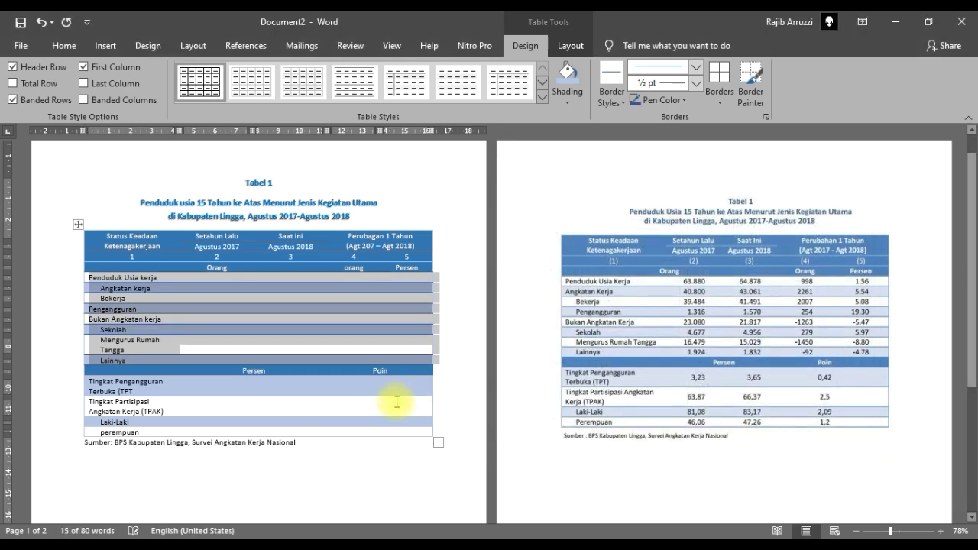
# - Recolour the horizontal borders of the rows from "Tingkat Pengangguran Terbuka" to "perempuan" with a darker blue theme colour
pyautogui.click(407, 403)
pyautogui.moveTo(414, 432); pyautogui.dragTo(130, 382)
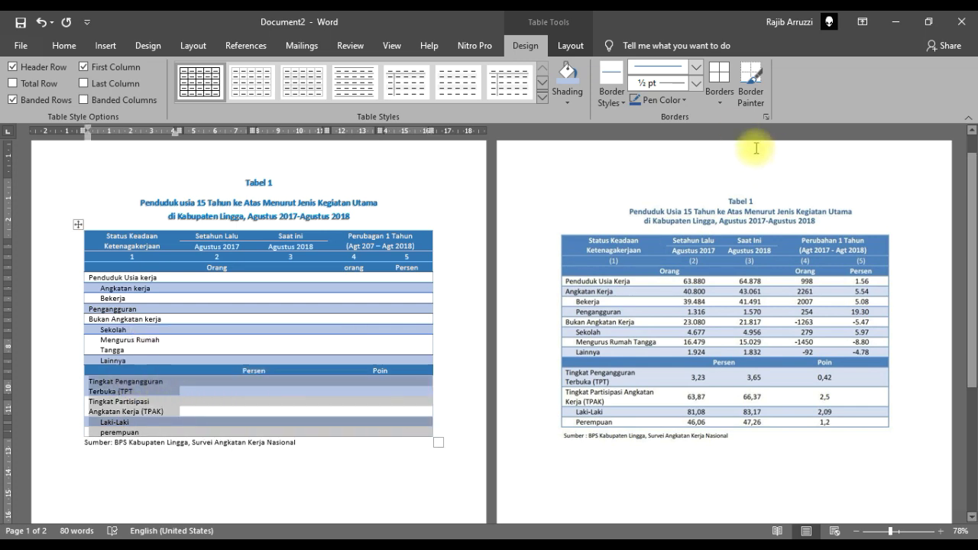
pyautogui.click(729, 107)
pyautogui.click(743, 376)
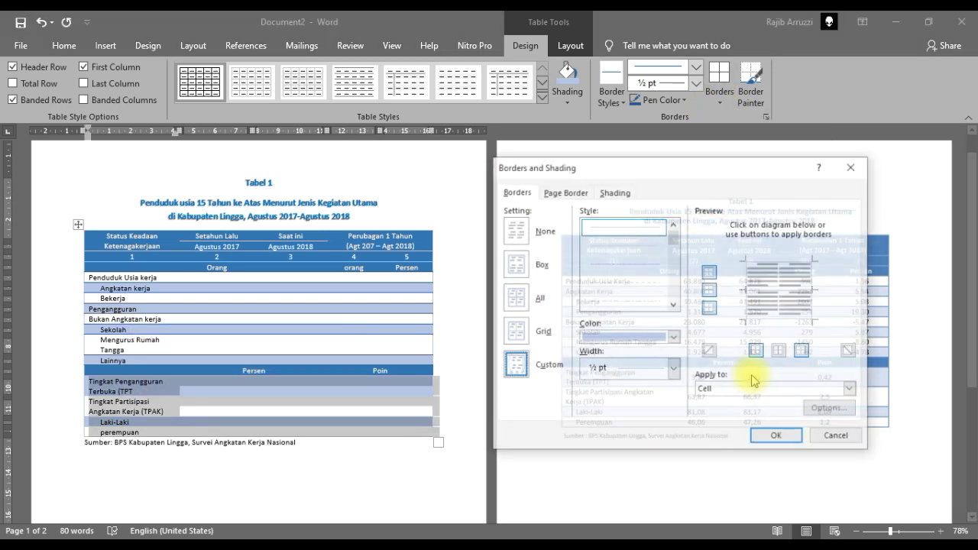
pyautogui.click(673, 337)
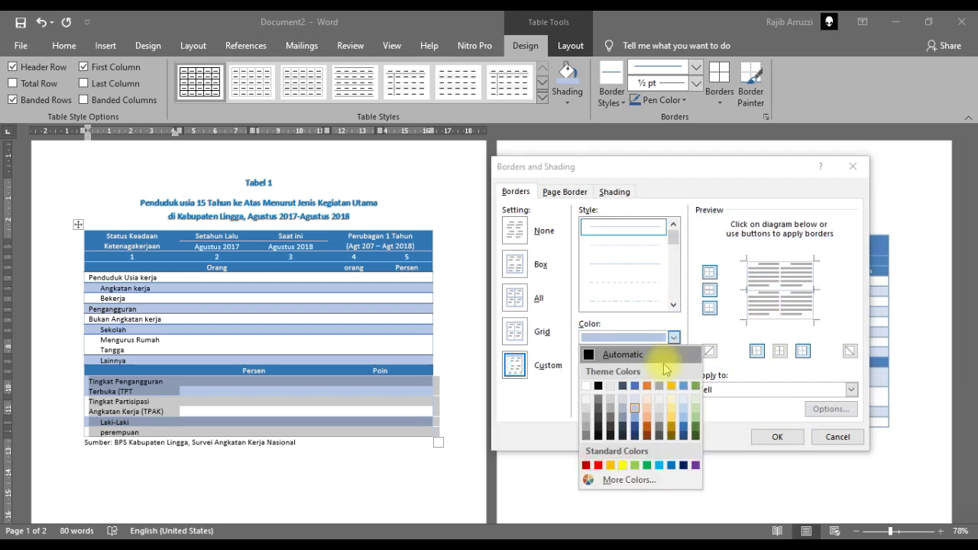
pyautogui.click(684, 428)
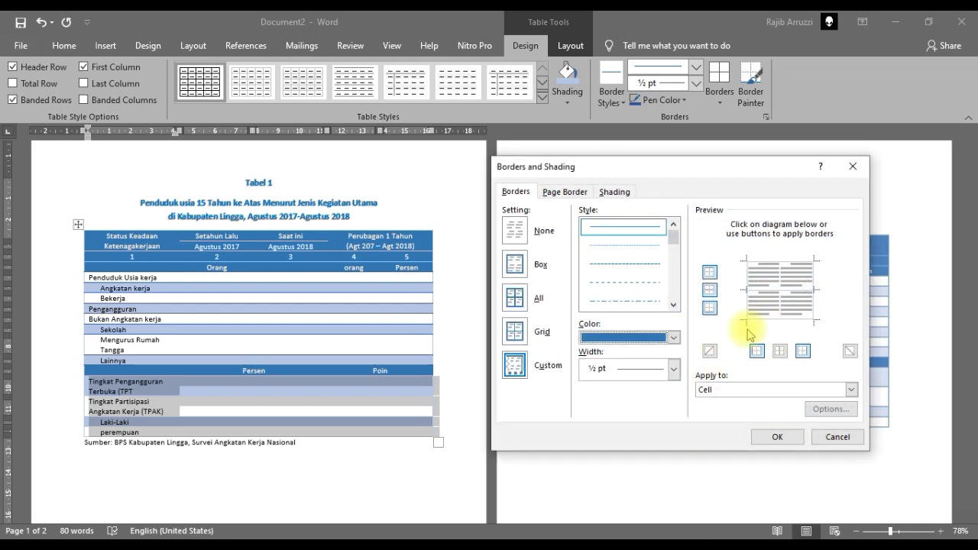
pyautogui.click(774, 264)
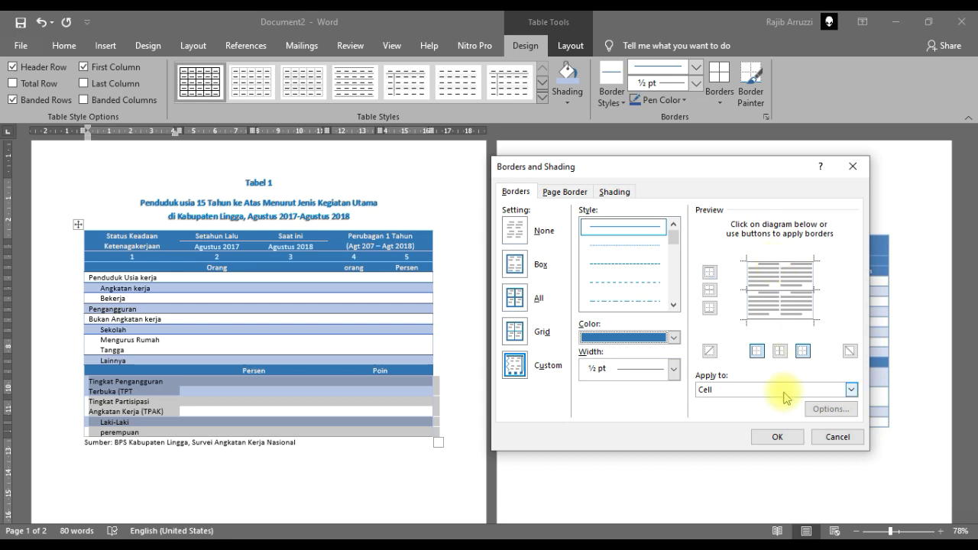
pyautogui.click(777, 436)
pyautogui.click(328, 405)
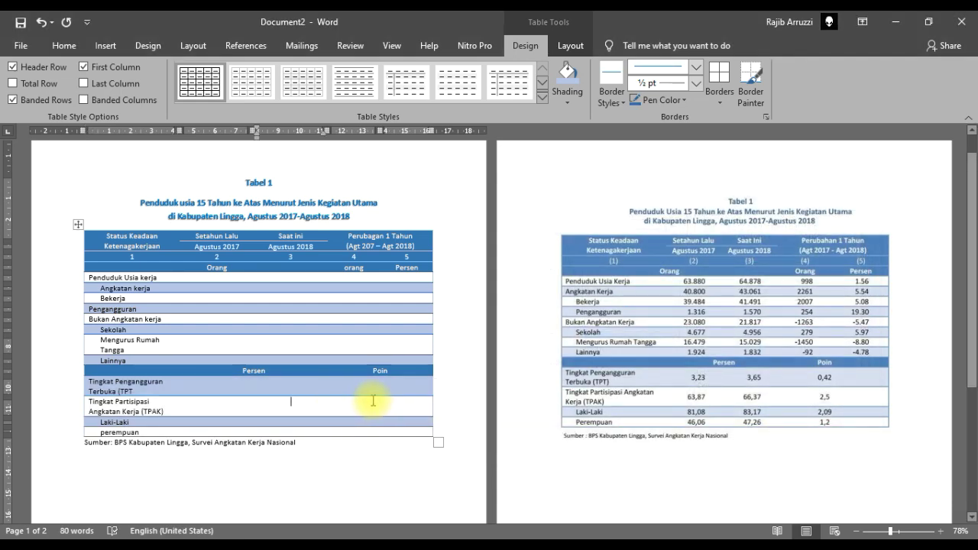